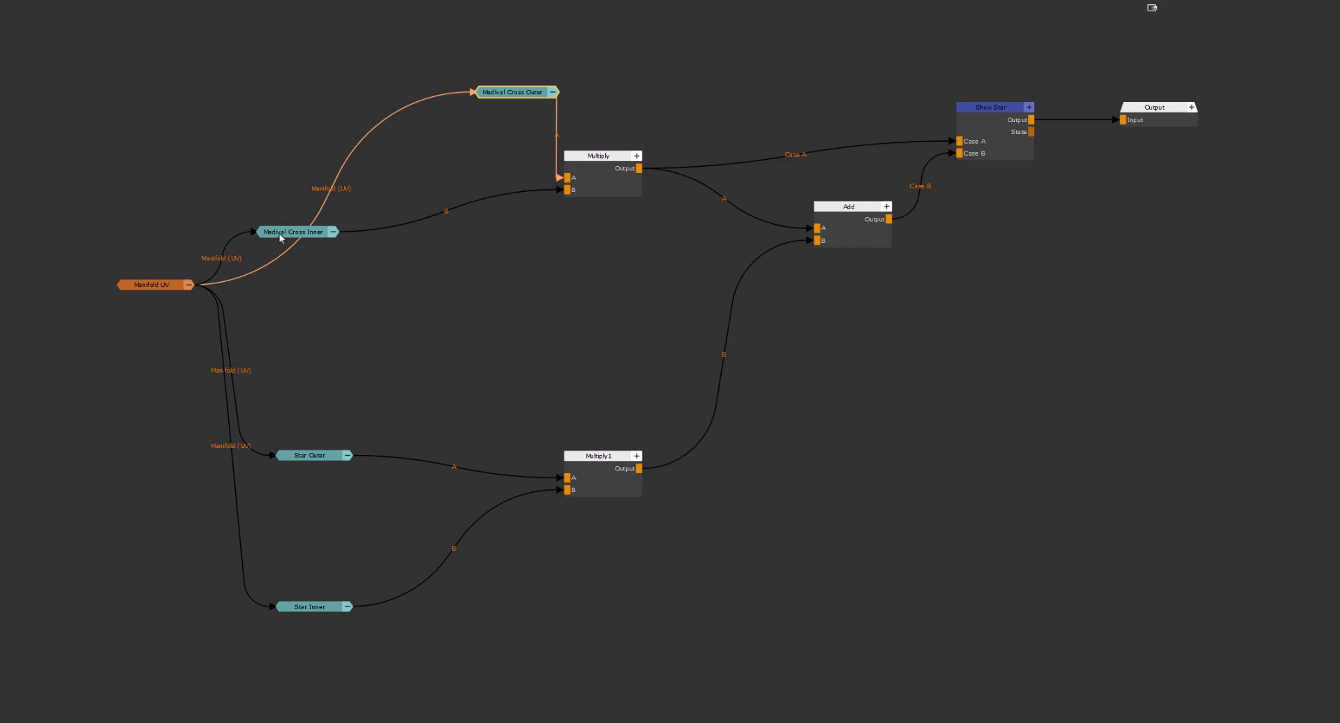
- Select the Add node fed by the two Multiply nodes and toggle its disabled state
{"action": "left_click", "coordinate": [843, 224]}
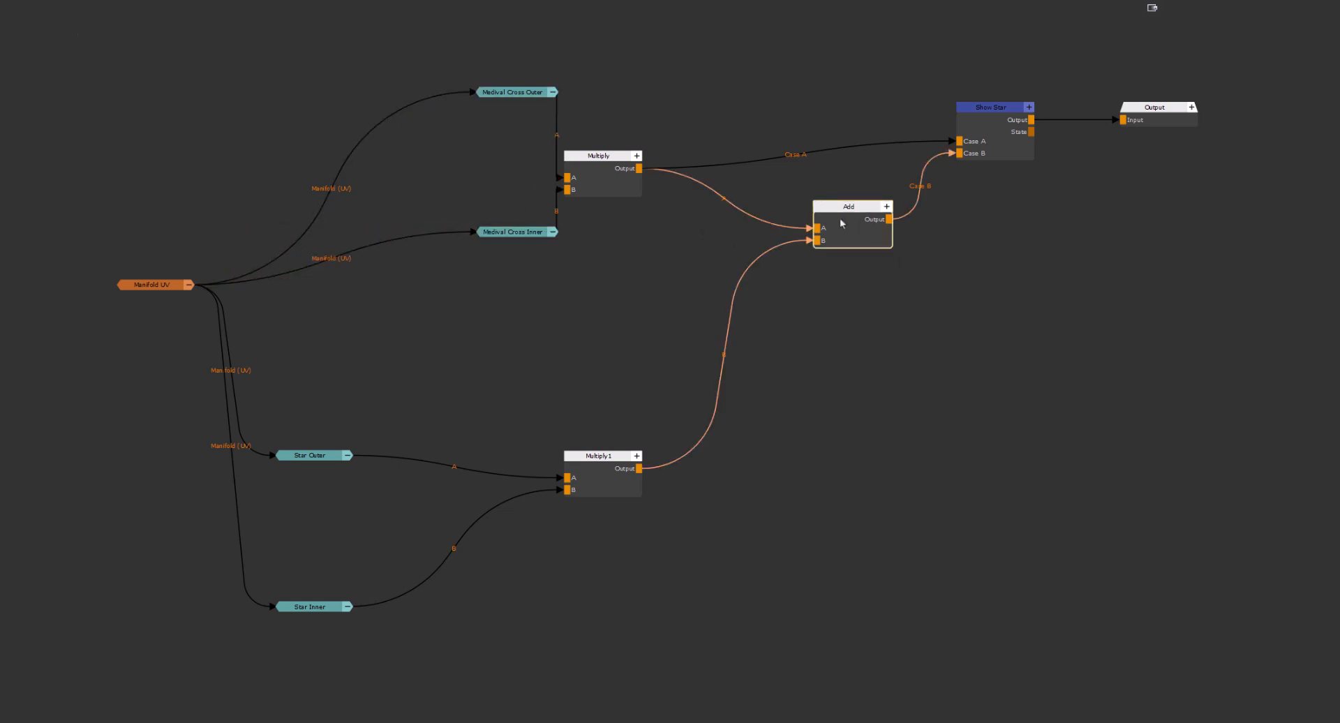
{"action": "key", "text": "d"}
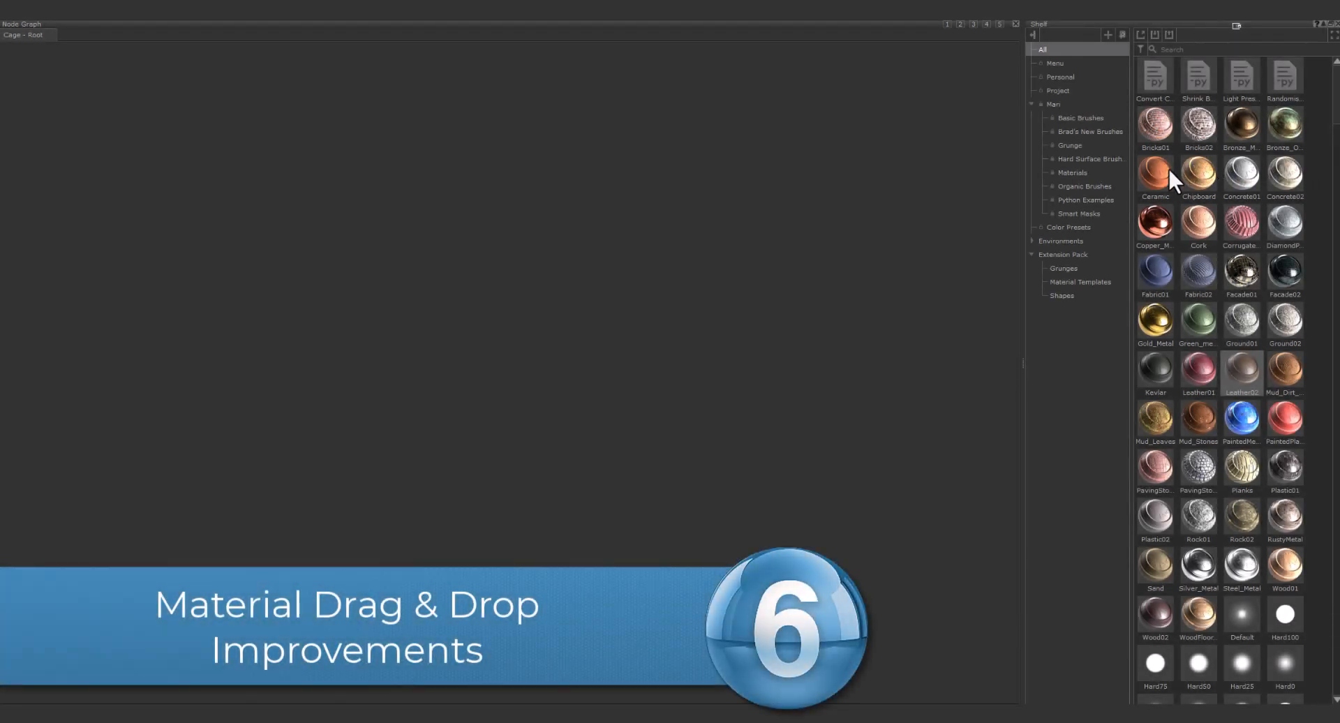
- Add the Ceramic and Chipboard materials to the node graph, with Chipboard merged over Ceramic
{"action": "left_click", "coordinate": [1162, 170]}
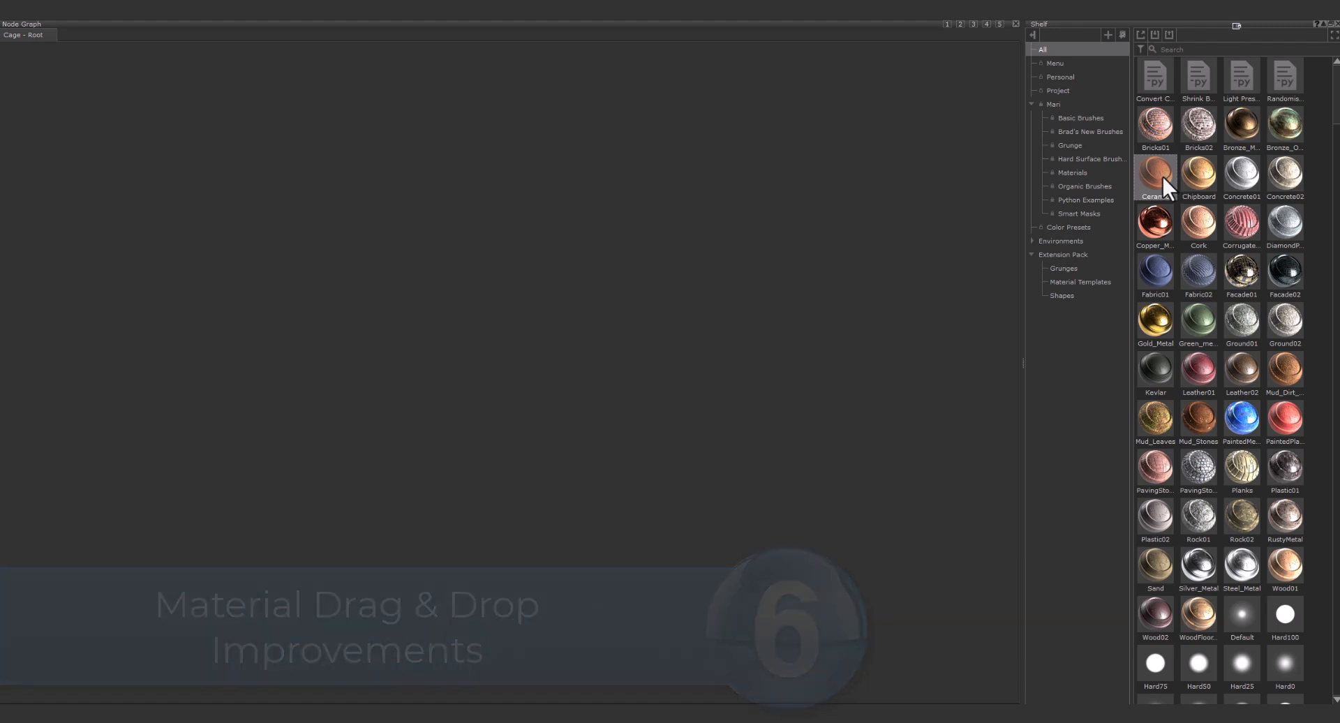
{"action": "left_click_drag", "start_coordinate": [1161, 173], "coordinate": [185, 183]}
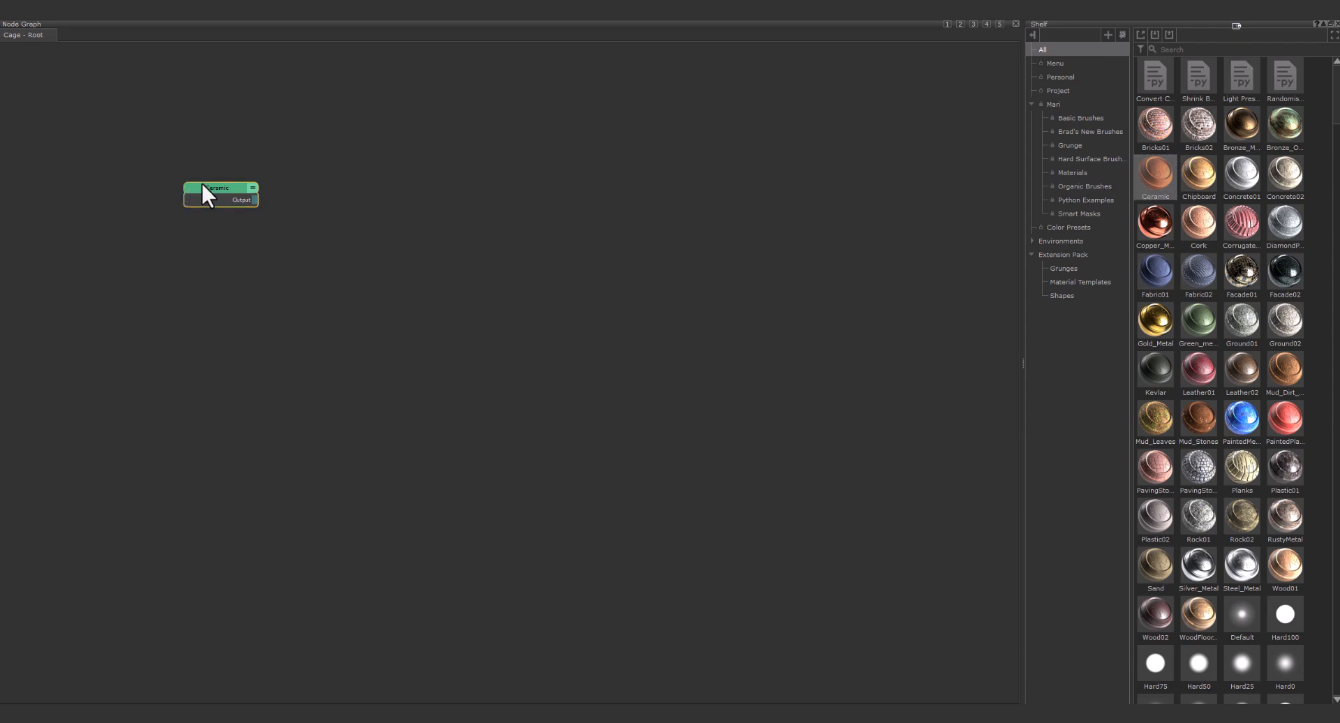
{"action": "left_click_drag", "start_coordinate": [1212, 172], "coordinate": [193, 265]}
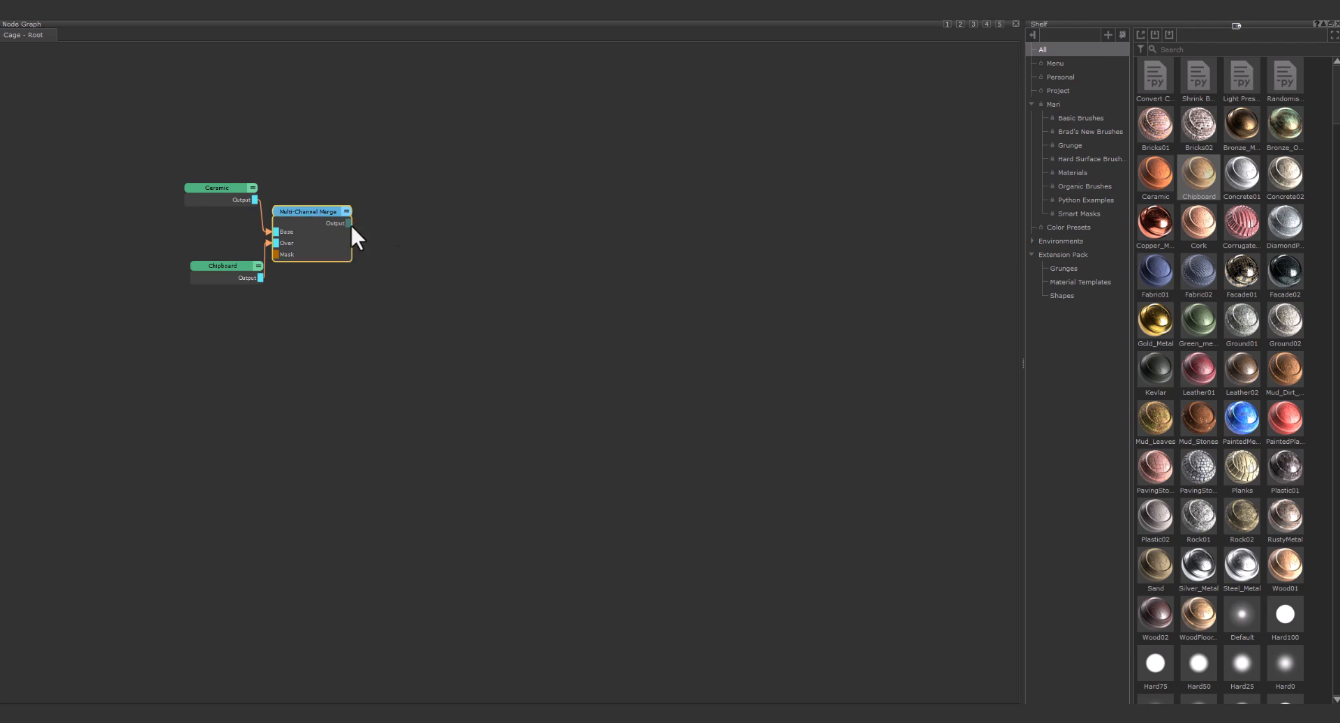
- Add the Fabric02 and Leather01 materials to the graph, each merged over the end of the existing chain
{"action": "left_click_drag", "start_coordinate": [1194, 264], "coordinate": [747, 316]}
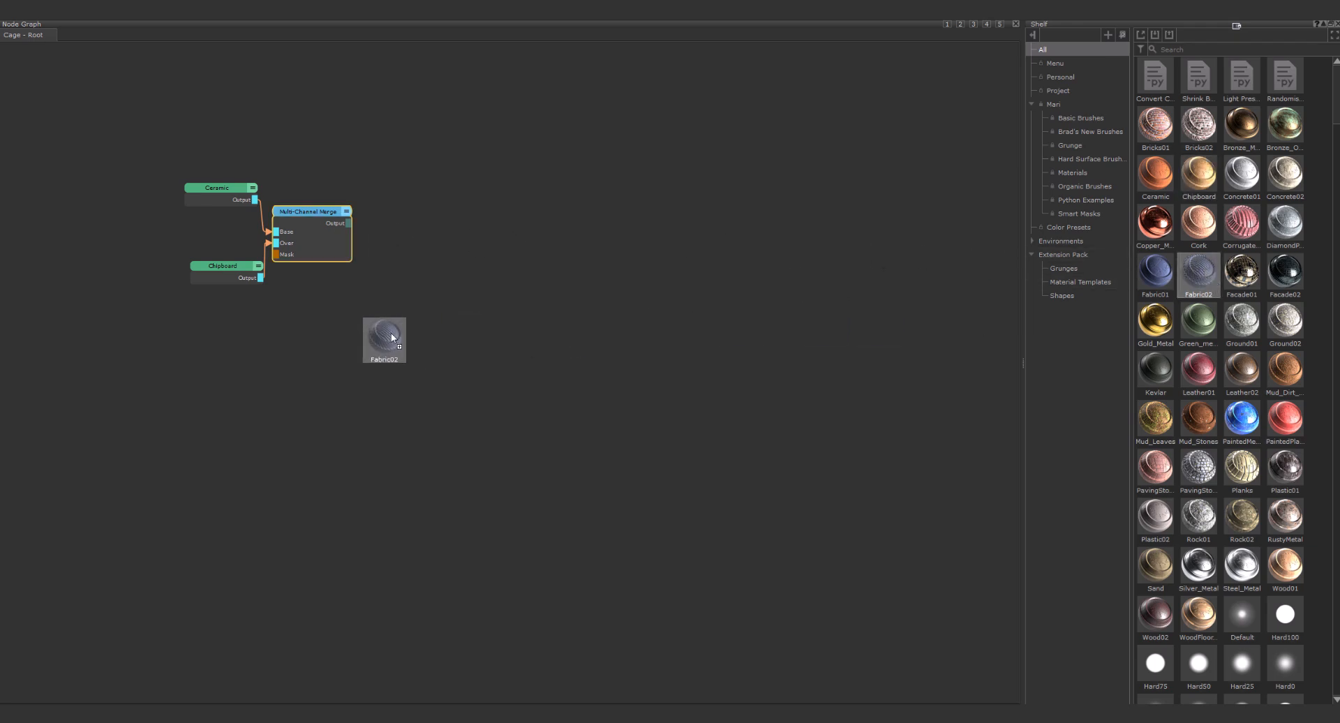
{"action": "left_click_drag", "start_coordinate": [392, 334], "coordinate": [391, 334]}
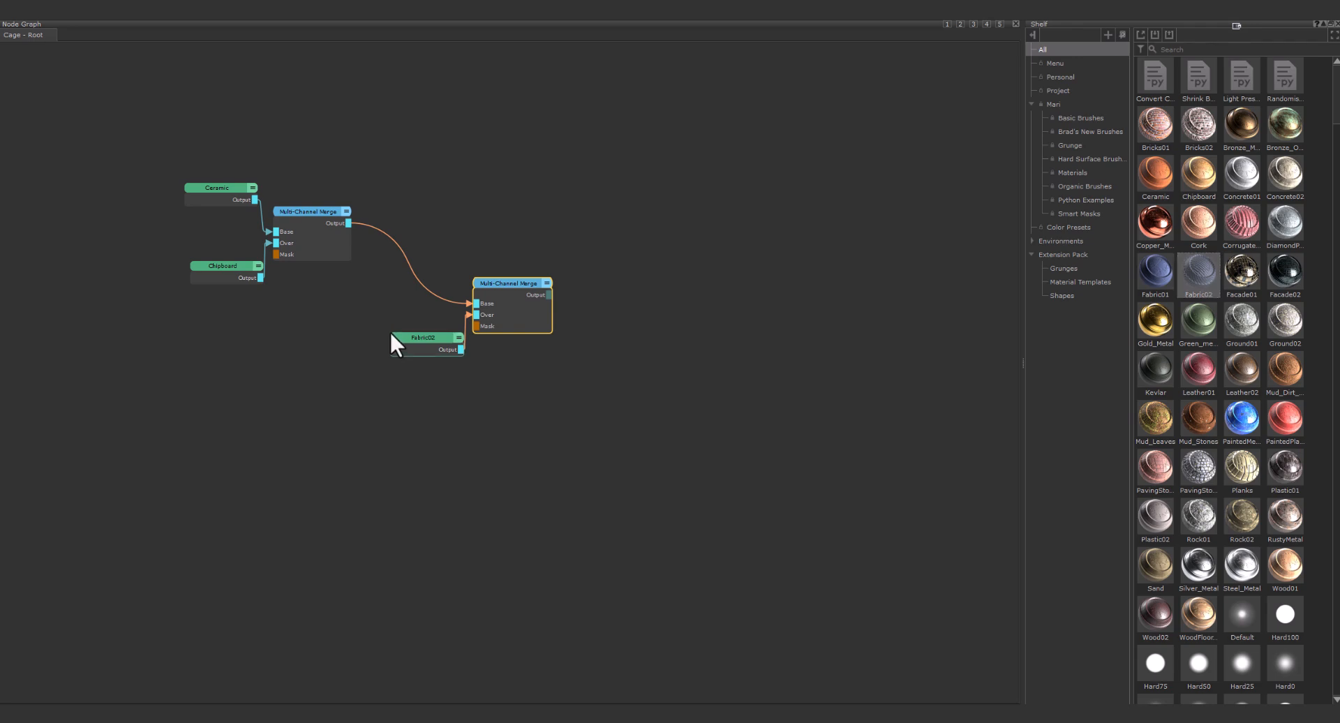
{"action": "left_click_drag", "start_coordinate": [1216, 358], "coordinate": [869, 385]}
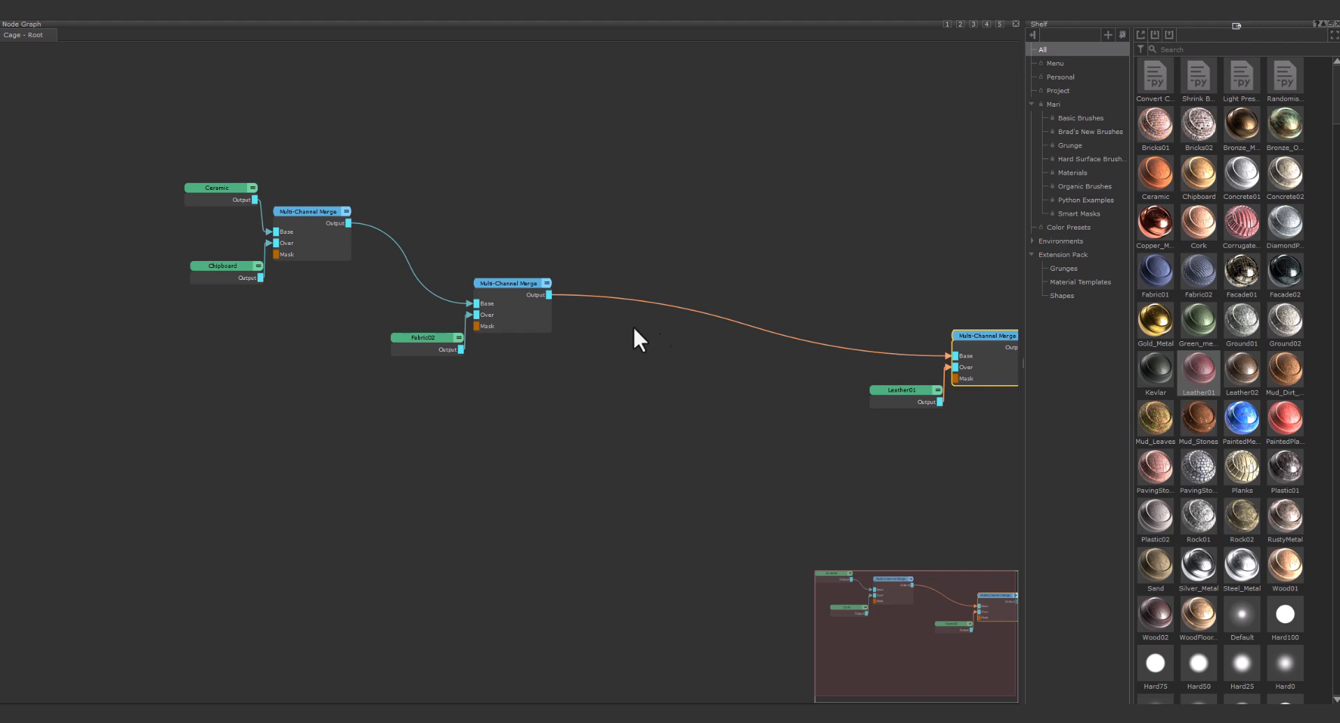
- Select the middle Multi-Channel Merge node and add the Ground01 material after it in the chain
{"action": "left_click", "coordinate": [520, 319]}
{"action": "left_click_drag", "start_coordinate": [1259, 317], "coordinate": [653, 369]}
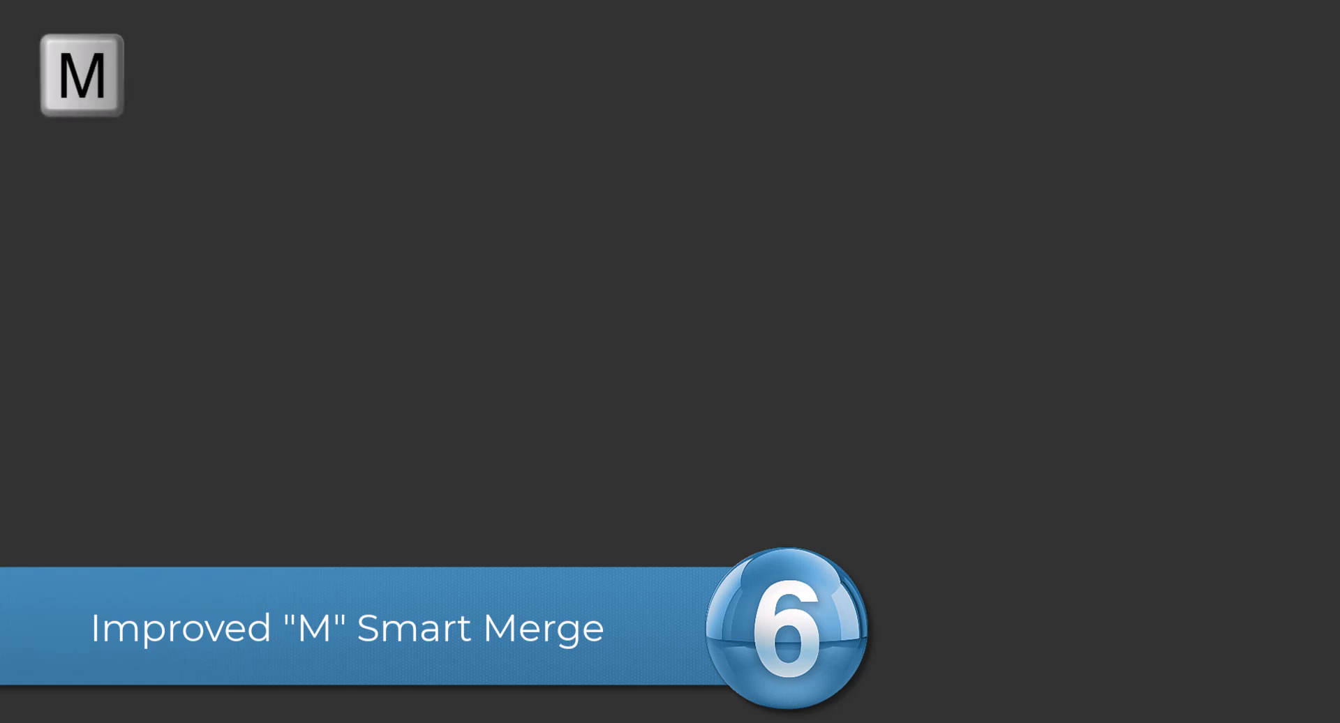
- Smart-merge Paint1 on its own, Paint together with Noise, and Paint2, Noise1 and Paint3 as a group
{"action": "left_click", "coordinate": [370, 180]}
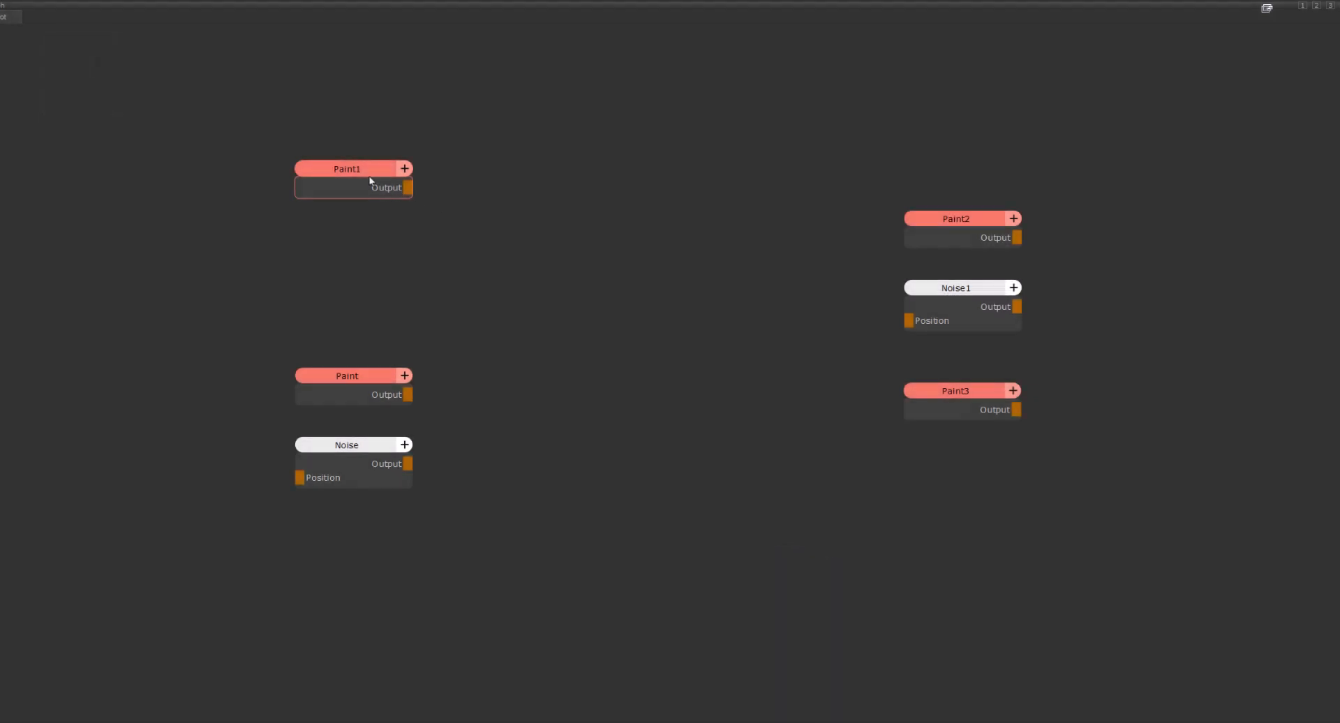
{"action": "key", "text": "m"}
{"action": "left_click_drag", "start_coordinate": [346, 315], "coordinate": [346, 523]}
{"action": "key", "text": "m"}
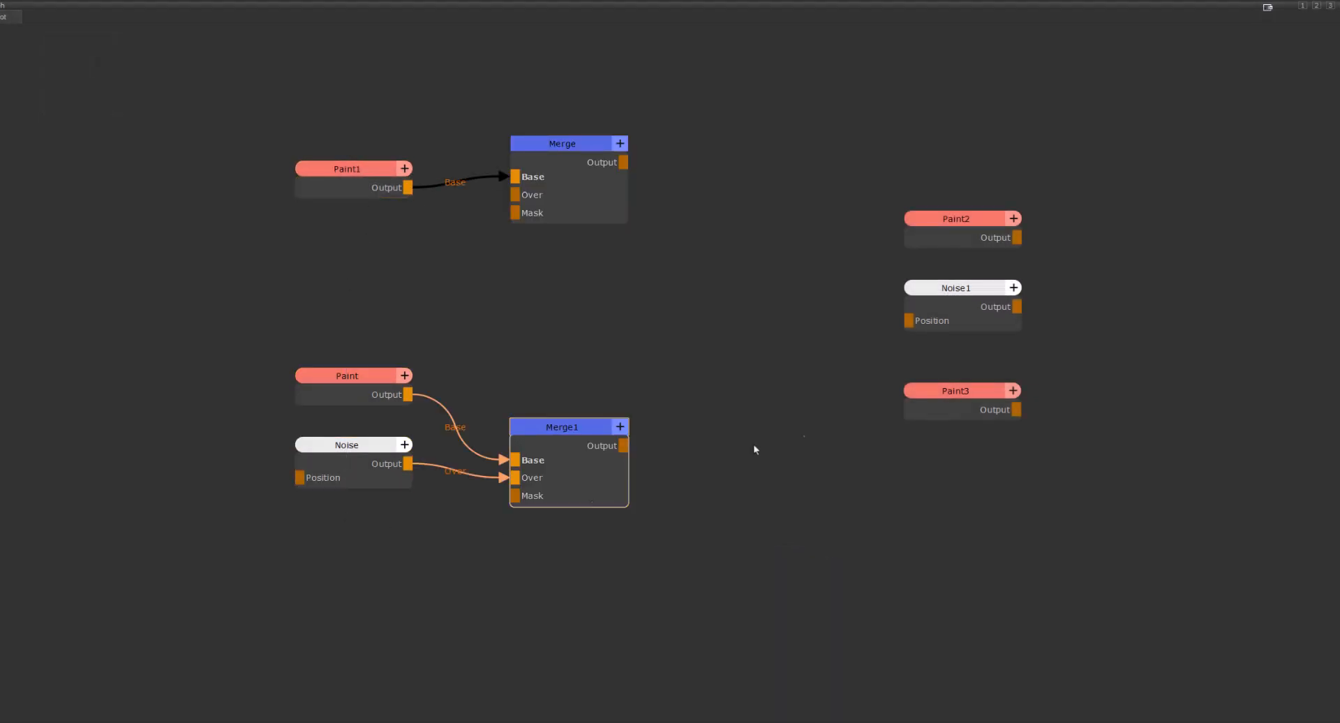
{"action": "left_click_drag", "start_coordinate": [957, 162], "coordinate": [942, 514]}
{"action": "key", "text": "m"}
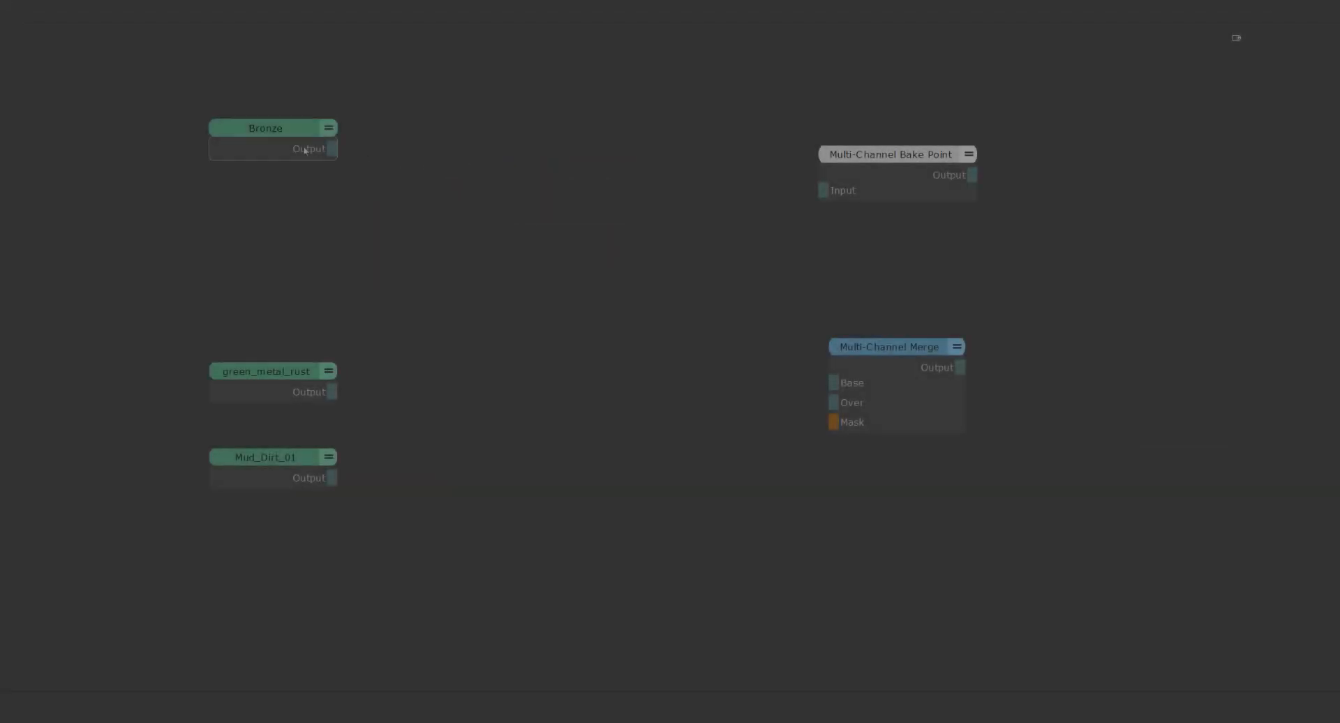
- Attach a Multi-Channel Merge to the Bronze material and another combining green_metal_rust with Mud_Dirt_01
{"action": "key", "text": "m"}
{"action": "left_click_drag", "start_coordinate": [294, 284], "coordinate": [291, 515]}
{"action": "key", "text": "m"}
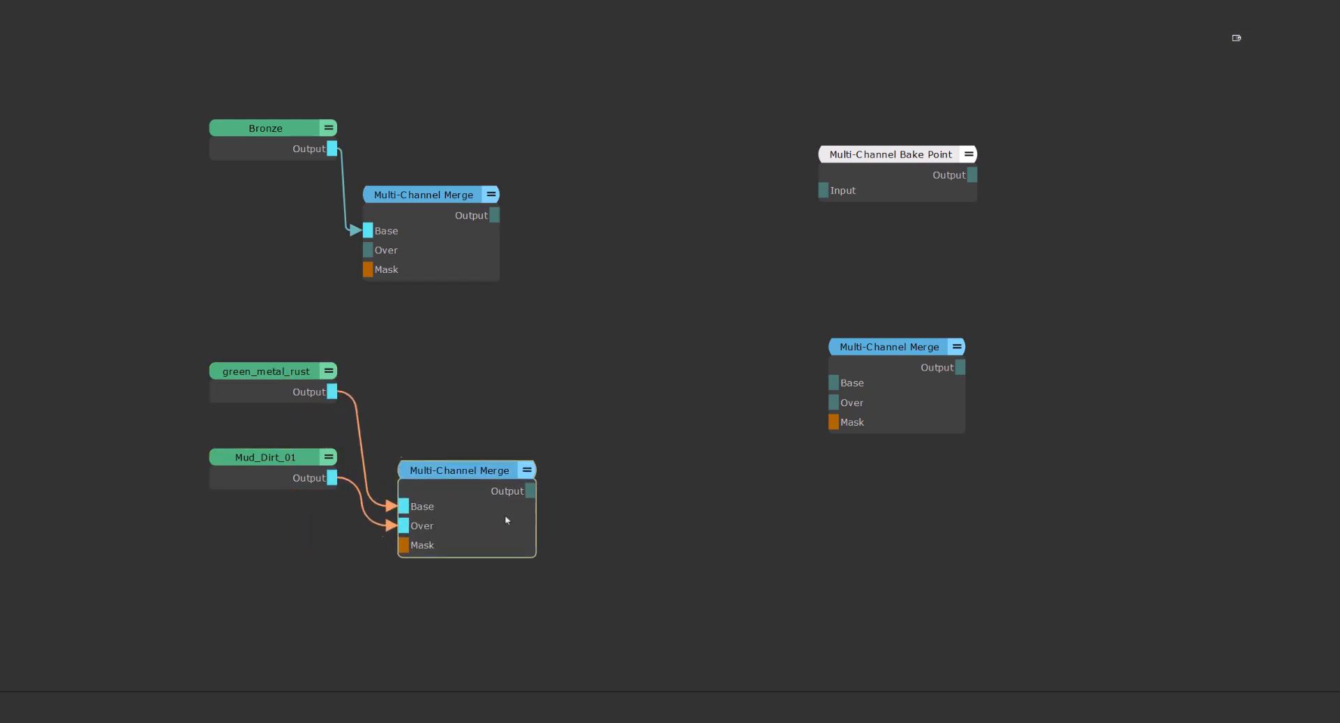
- Attach a Multi-Channel Merge to the Multi-Channel Bake Point and another to the existing Multi-Channel Merge, moved further down
{"action": "left_click", "coordinate": [944, 183]}
{"action": "key", "text": "m"}
{"action": "left_click_drag", "start_coordinate": [903, 432], "coordinate": [904, 545]}
{"action": "key", "text": "m"}
{"action": "left_click_drag", "start_coordinate": [1046, 579], "coordinate": [1124, 482]}
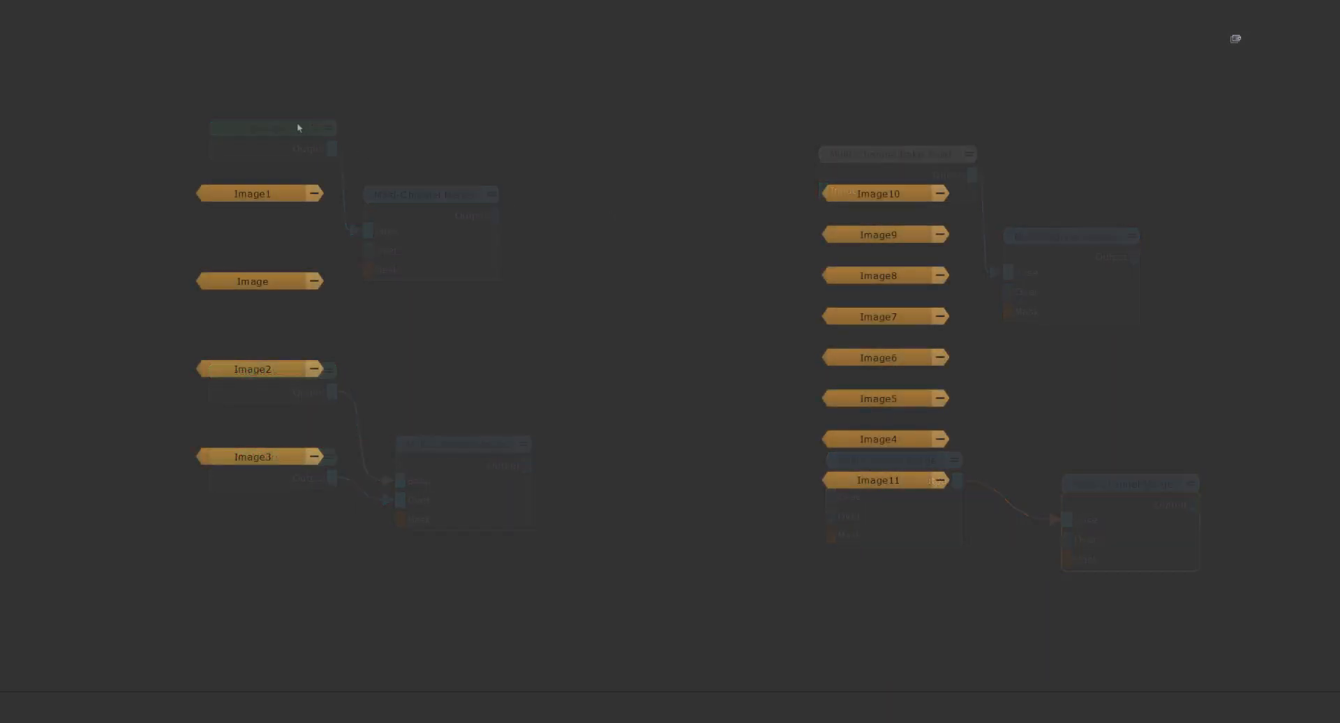
- Smart-merge Image to Image3 into a MultiMixer (X4), and Image4 to Image11 as a second group
{"action": "left_click_drag", "start_coordinate": [282, 120], "coordinate": [272, 500]}
{"action": "key", "text": "m"}
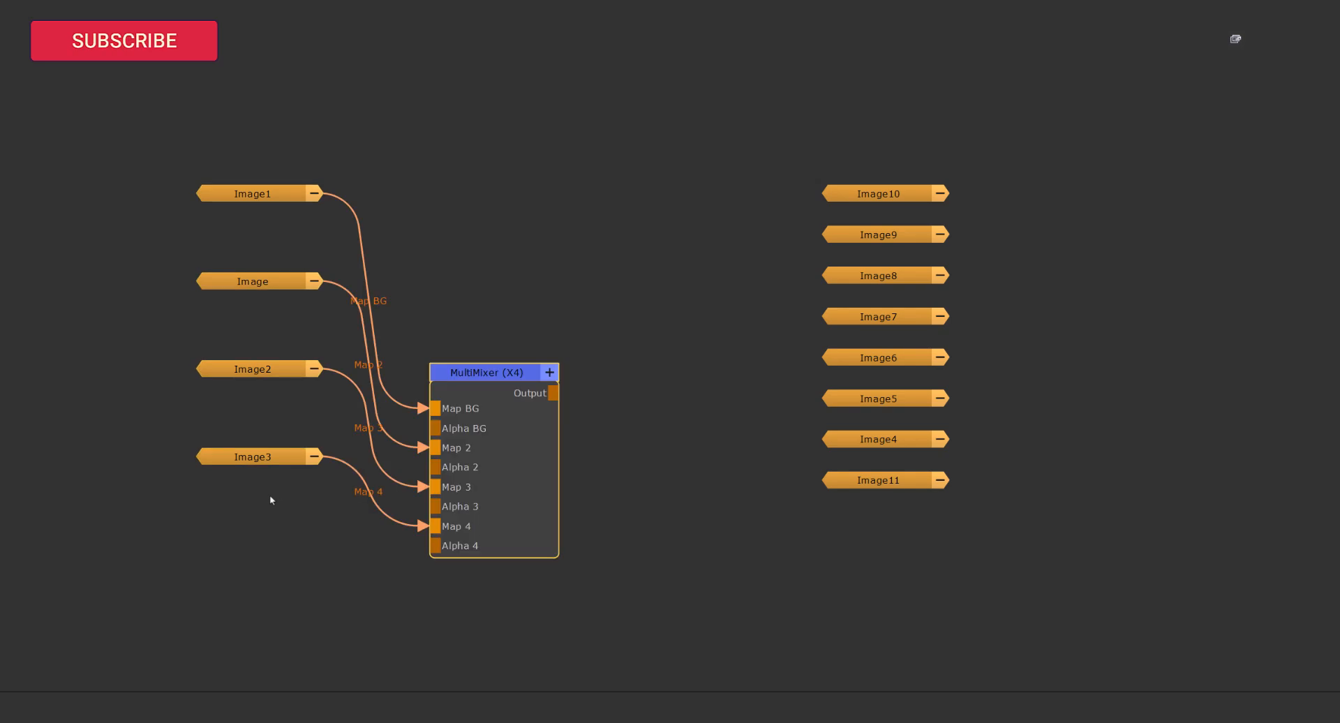
{"action": "left_click_drag", "start_coordinate": [843, 120], "coordinate": [849, 656]}
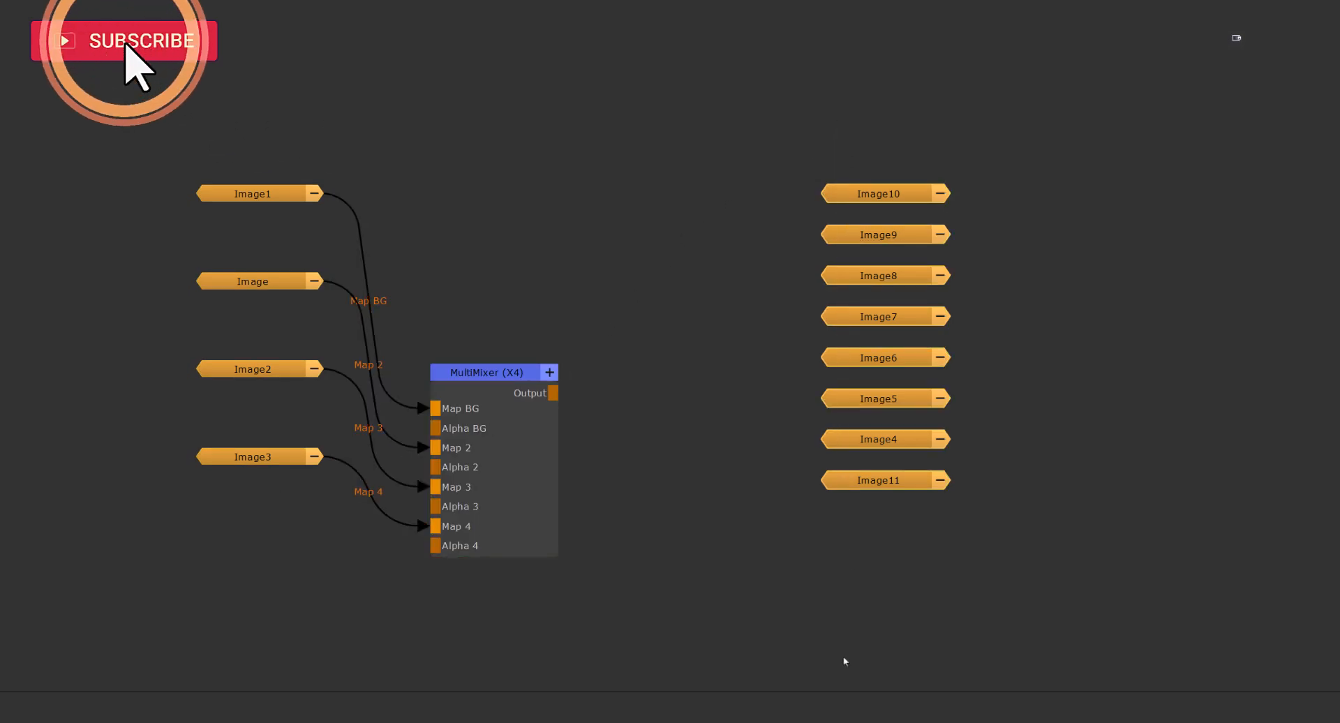
{"action": "key", "text": "m"}
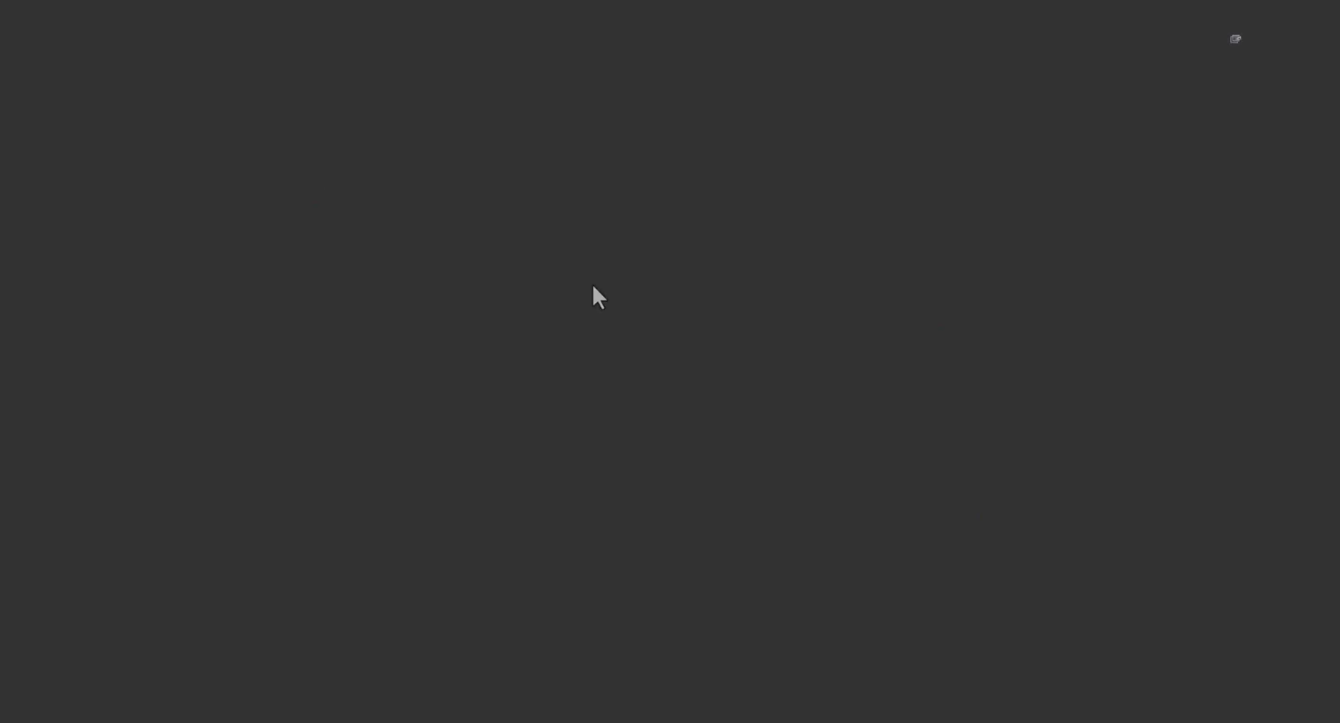
- Create a Material node using the Principled BRDF shader
{"action": "key", "text": "space"}
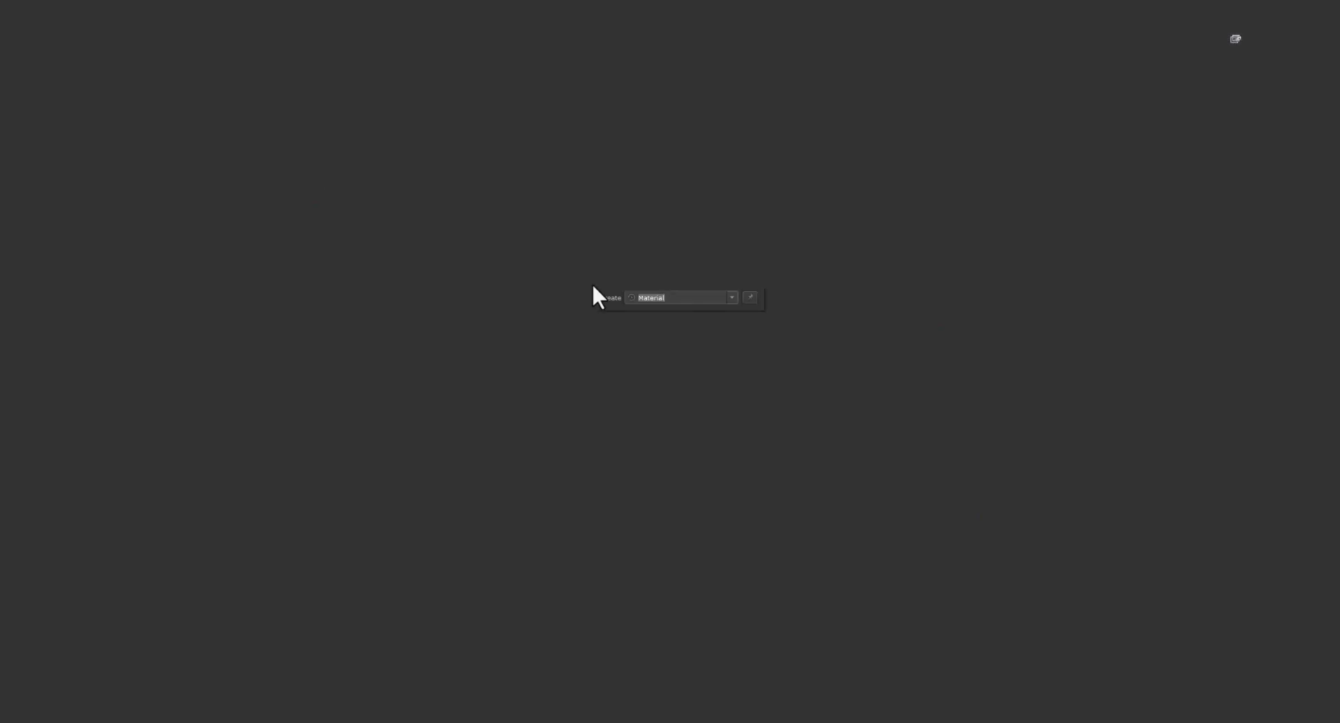
{"action": "key", "text": "Return"}
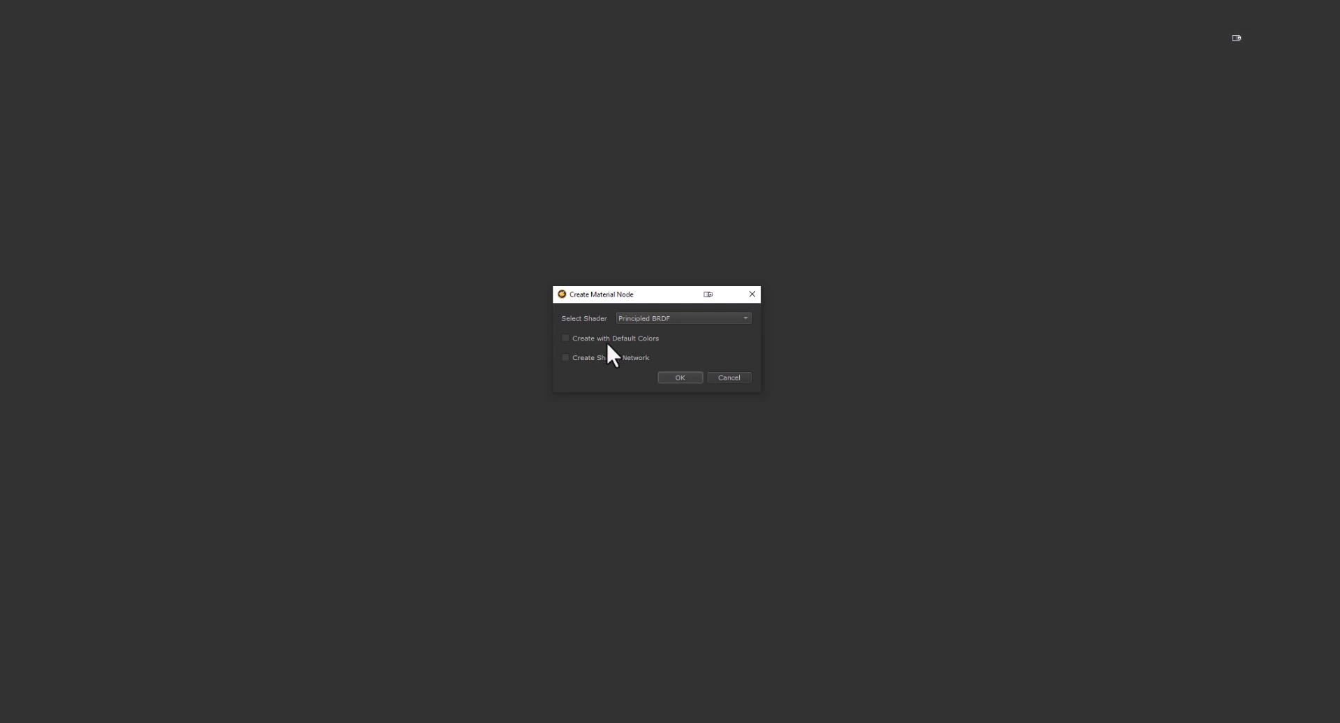
{"action": "left_click", "coordinate": [671, 375]}
- Enter the Material node and select the column of nodes inside it
{"action": "key", "text": "i"}
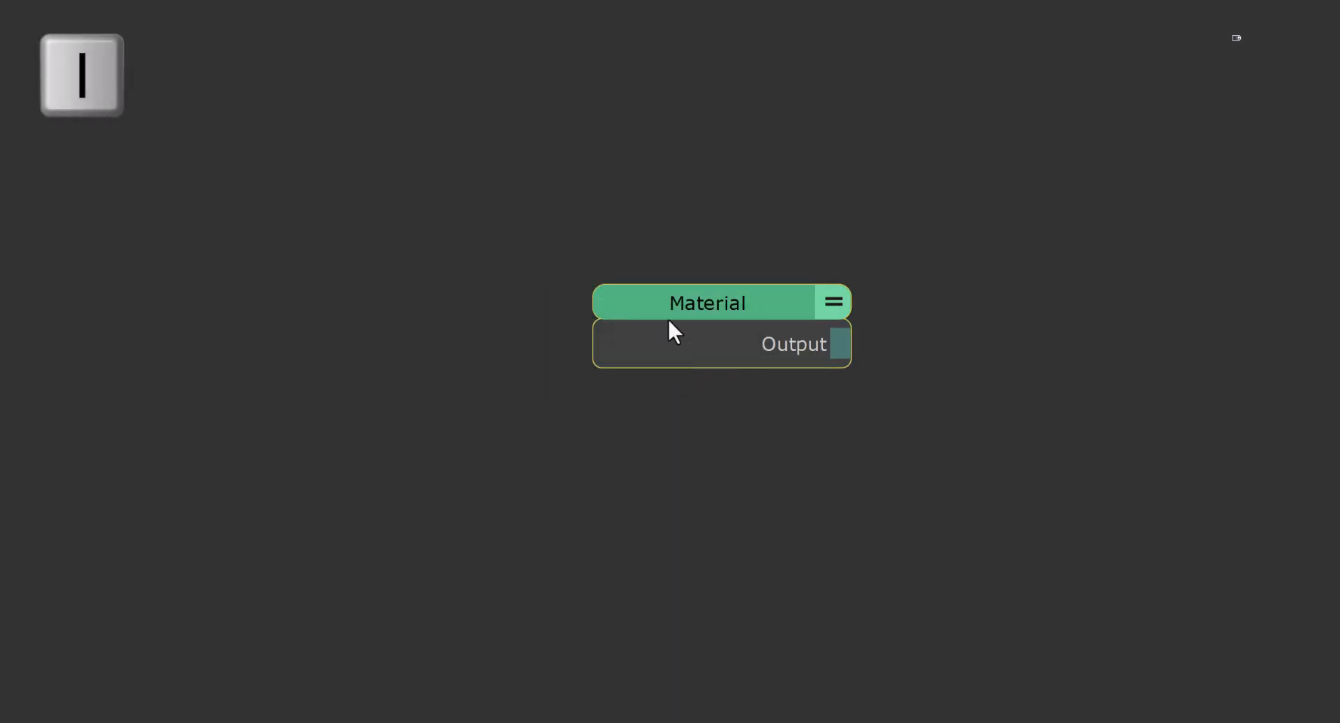
{"action": "middle_click_drag", "start_coordinate": [678, 193], "coordinate": [673, 318]}
{"action": "left_click_drag", "start_coordinate": [579, 134], "coordinate": [661, 602]}
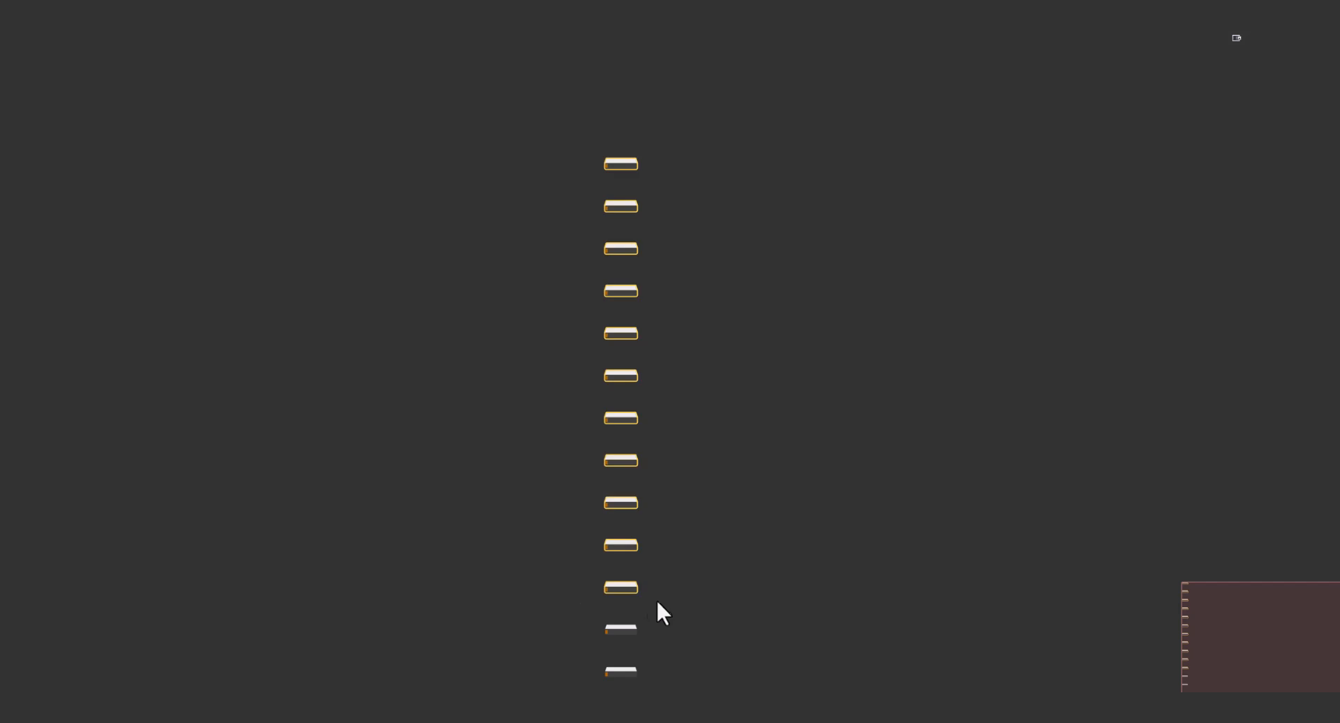
{"action": "key", "text": "ctrl+z"}
{"action": "left_click_drag", "start_coordinate": [416, 139], "coordinate": [476, 212]}
{"action": "left_click_drag", "start_coordinate": [0, 366], "coordinate": [333, 137]}
{"action": "left_click_drag", "start_coordinate": [0, 408], "coordinate": [353, 207]}
{"action": "left_click_drag", "start_coordinate": [298, 105], "coordinate": [478, 241]}
{"action": "left_click_drag", "start_coordinate": [474, 172], "coordinate": [270, 175]}
{"action": "left_click", "coordinate": [291, 170]}
{"action": "left_click_drag", "start_coordinate": [7, 381], "coordinate": [340, 233]}
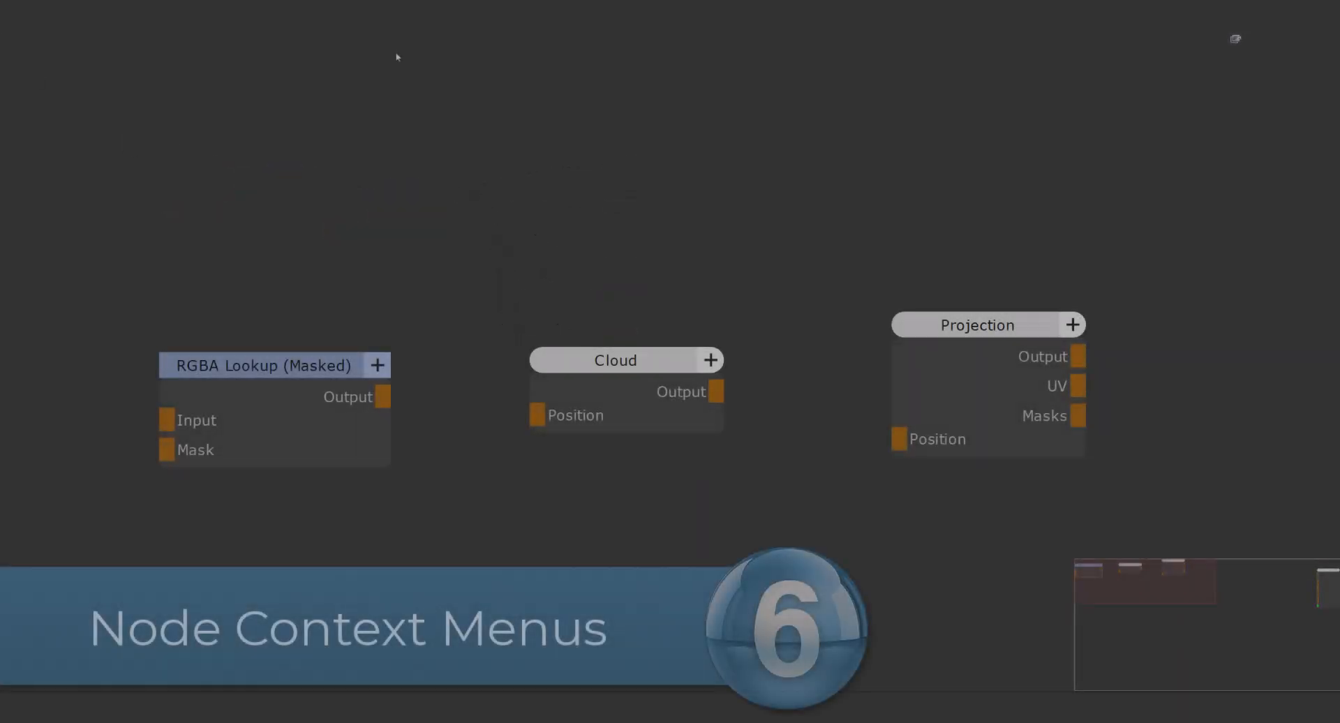
- Bring up the context controls of RGBA Lookup (Masked) and Cloud, and slightly raise the Cloud node's Roughness
{"action": "right_click", "coordinate": [286, 403]}
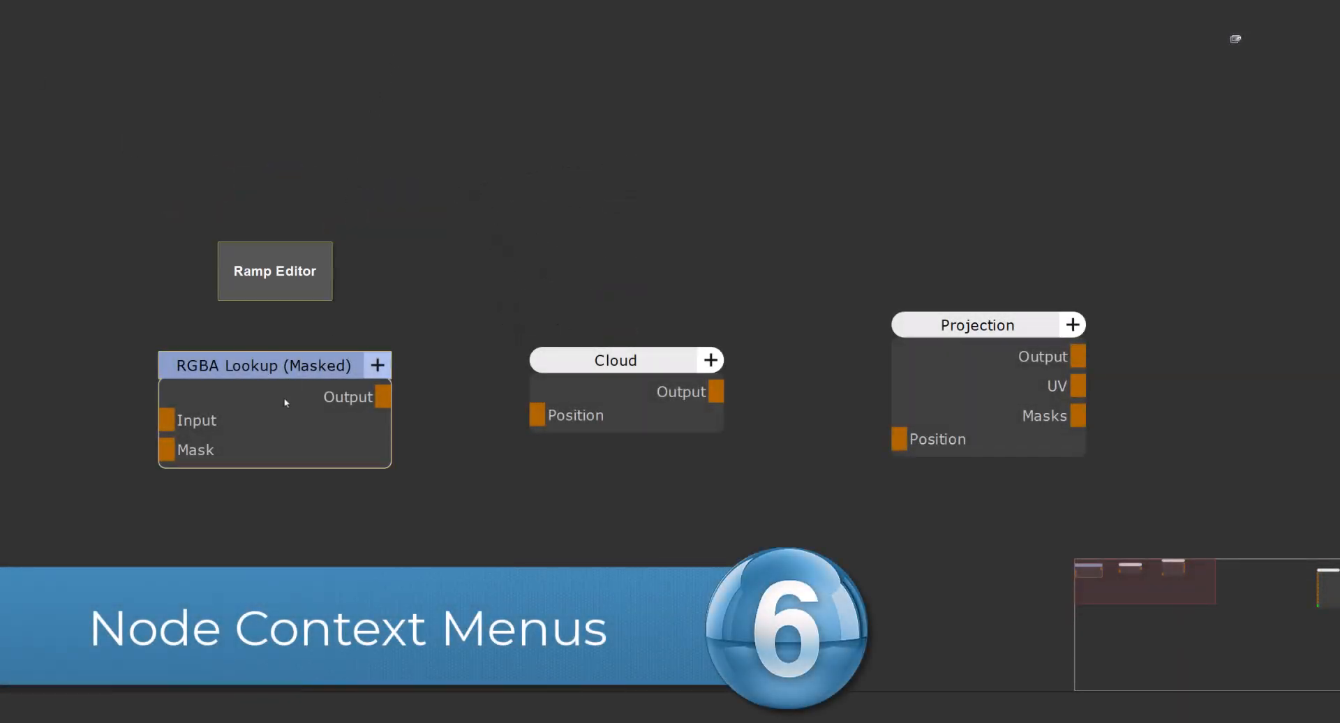
{"action": "mouse_move", "coordinate": [607, 381]}
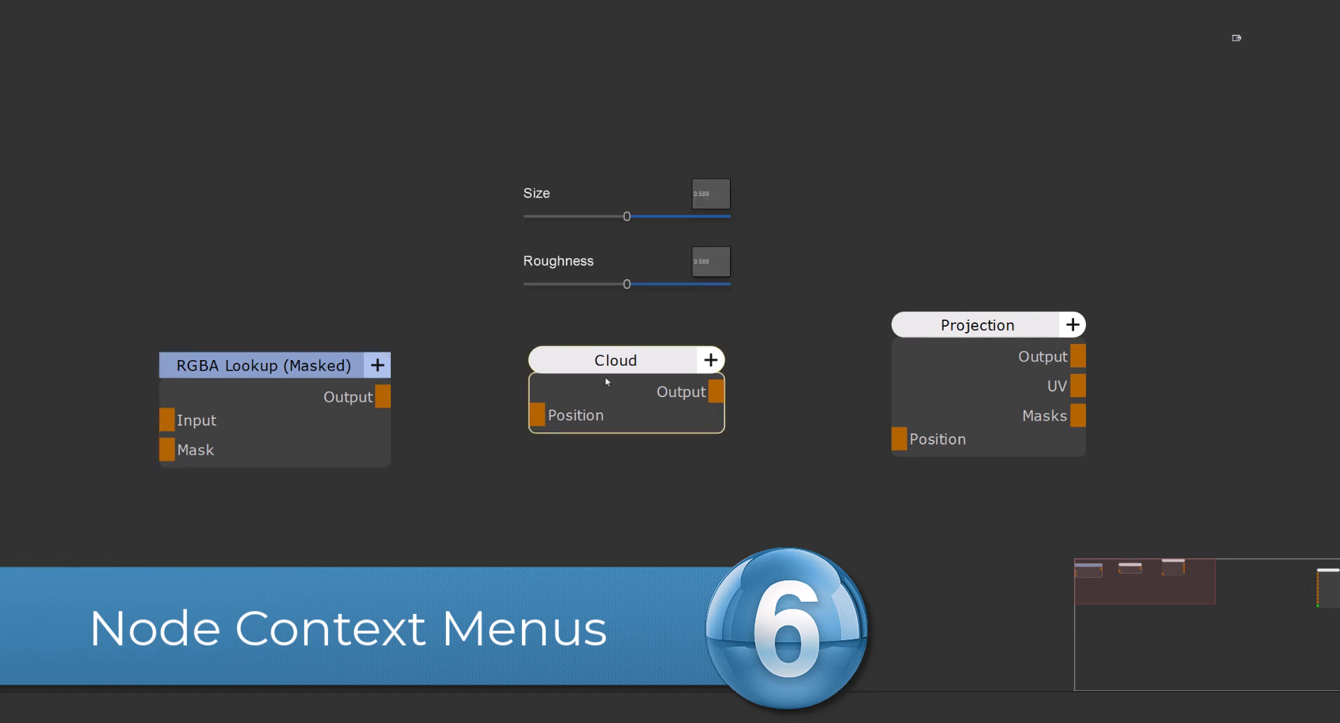
{"action": "mouse_move", "coordinate": [628, 284]}
{"action": "left_mouse_down"}
{"action": "mouse_move", "coordinate": [671, 284]}
{"action": "mouse_move", "coordinate": [639, 284]}
{"action": "left_mouse_up"}
{"action": "right_click", "coordinate": [638, 284]}
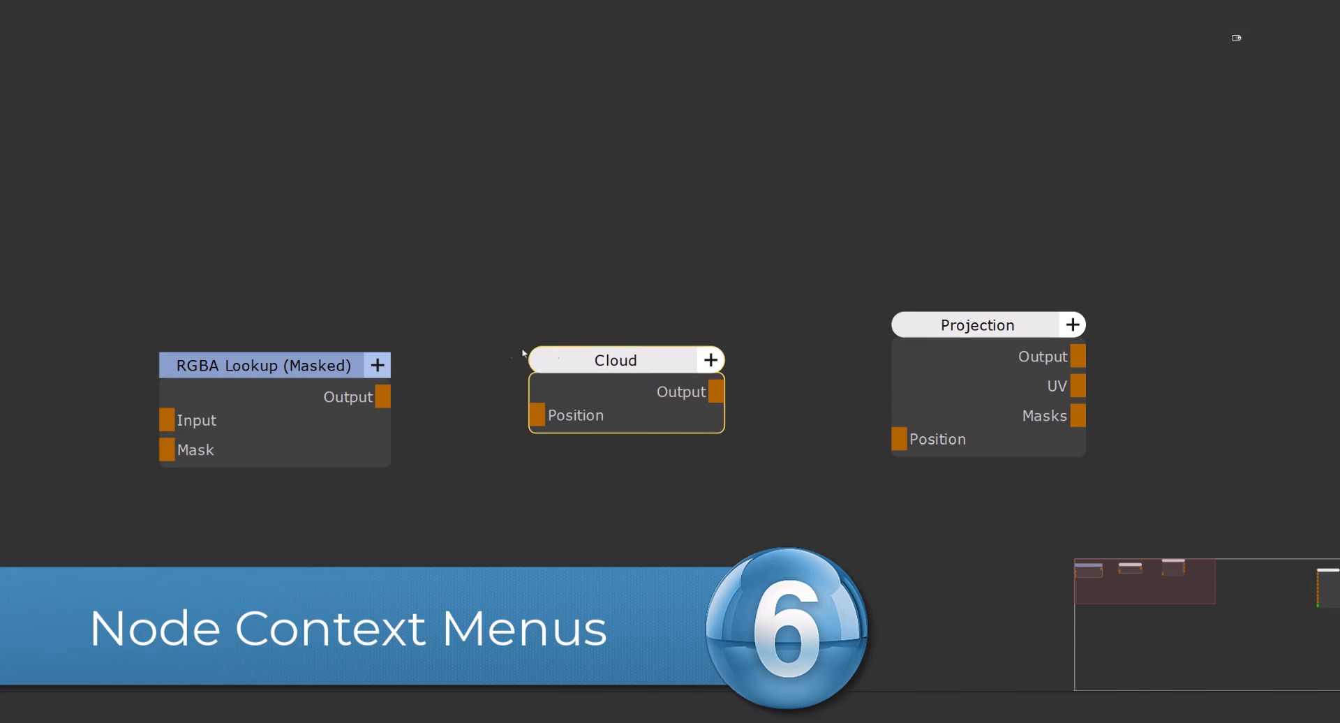
- Examine the Projection node's context controls, including its Facing Fade and Distance Fade settings
{"action": "mouse_move", "coordinate": [957, 356]}
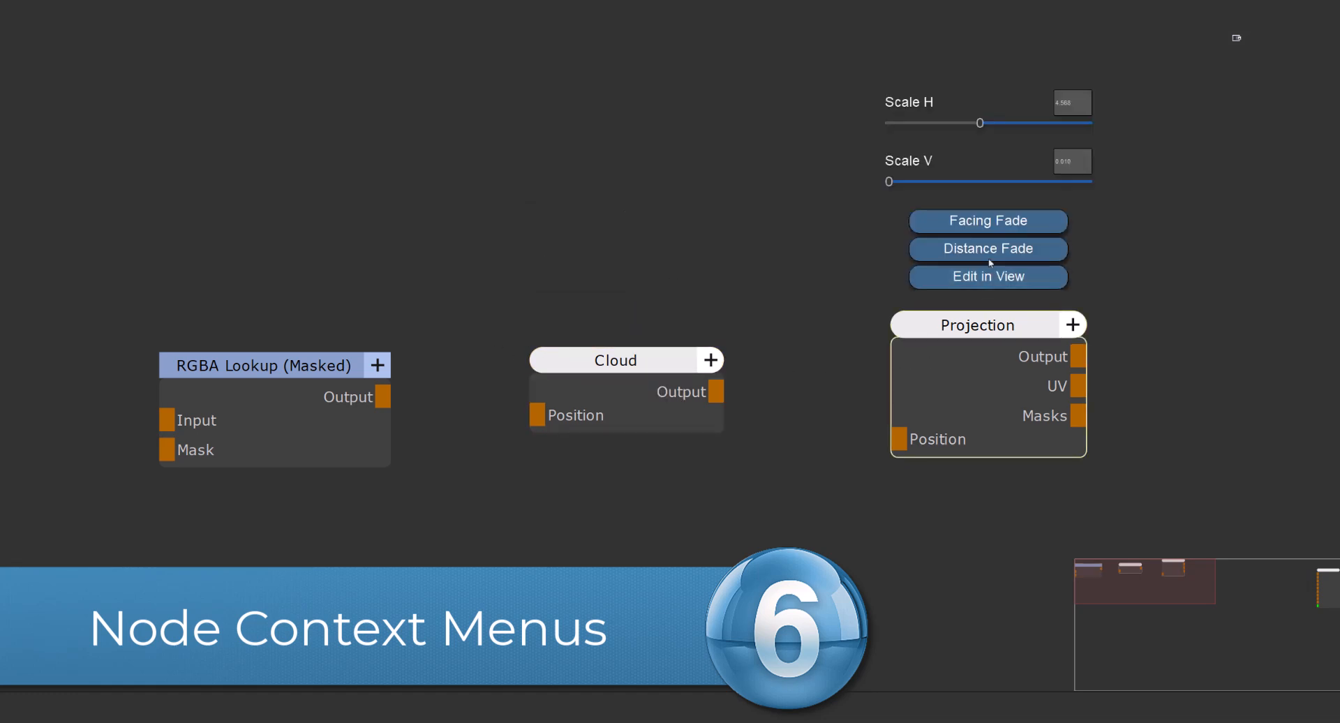
{"action": "left_click", "coordinate": [998, 220]}
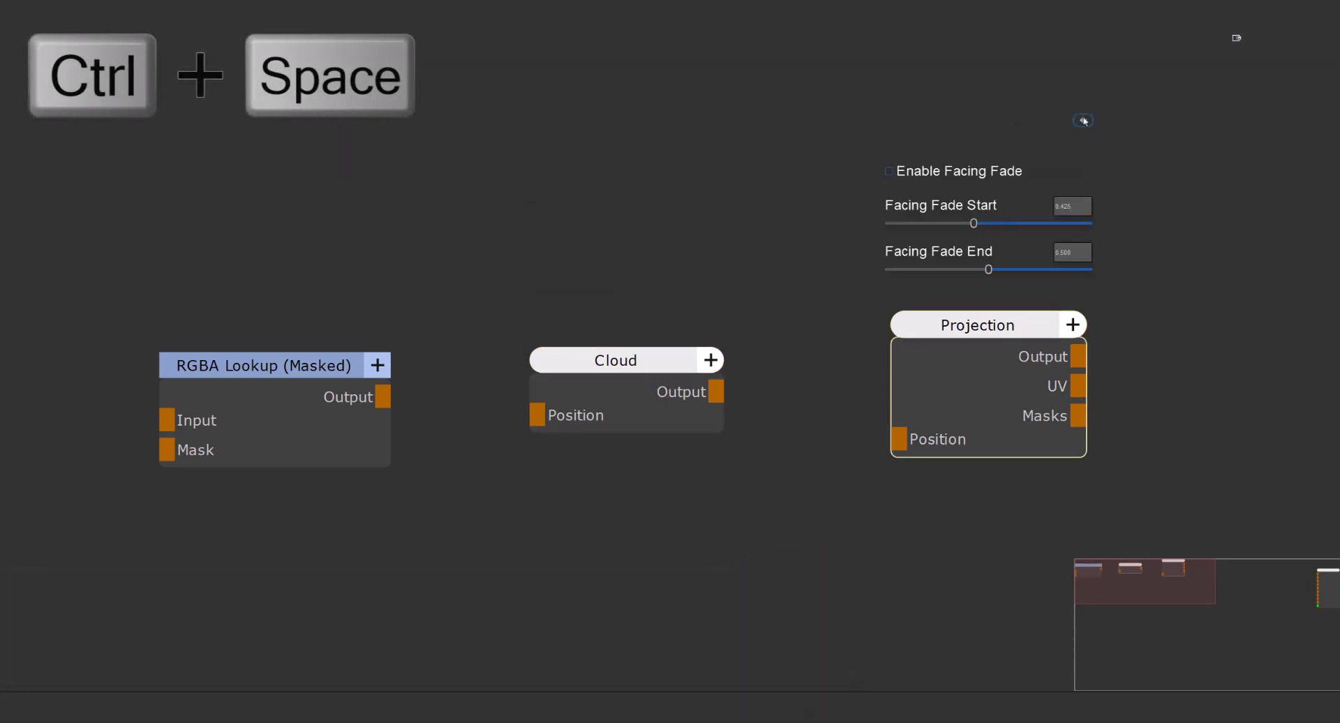
{"action": "left_click", "coordinate": [1083, 121]}
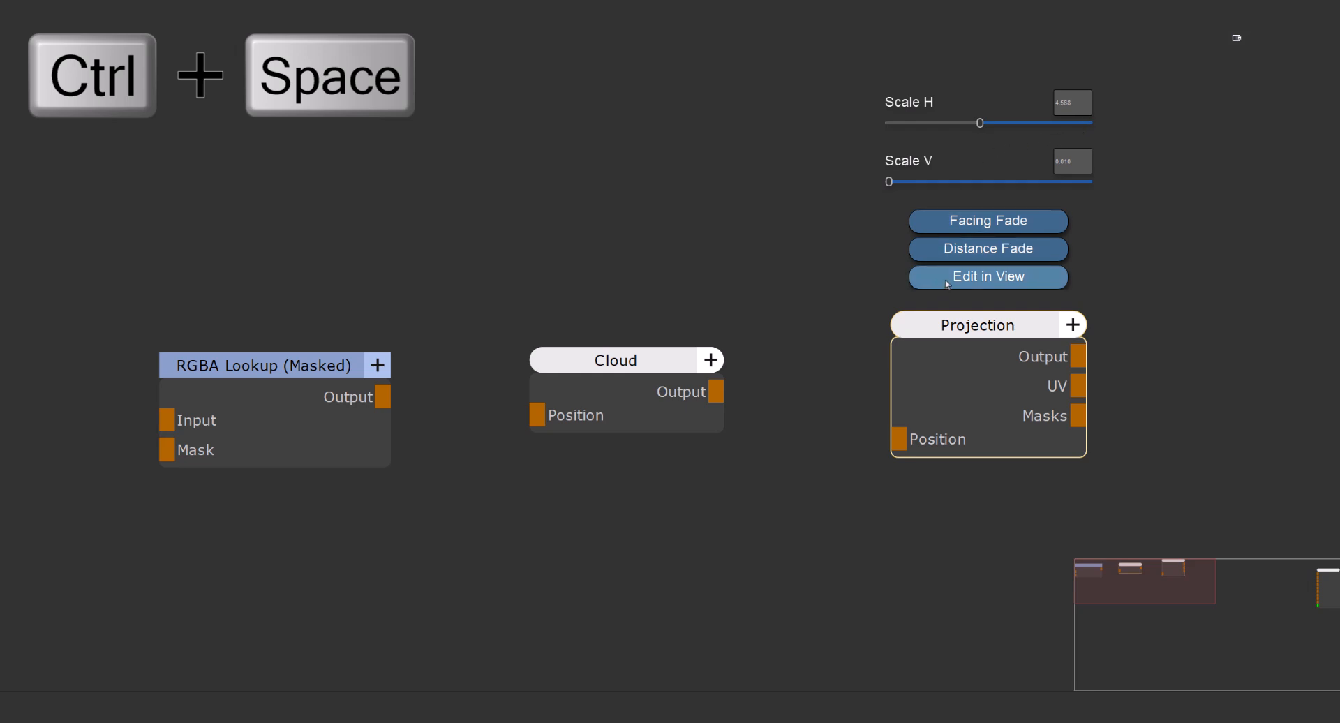
{"action": "left_click", "coordinate": [958, 254]}
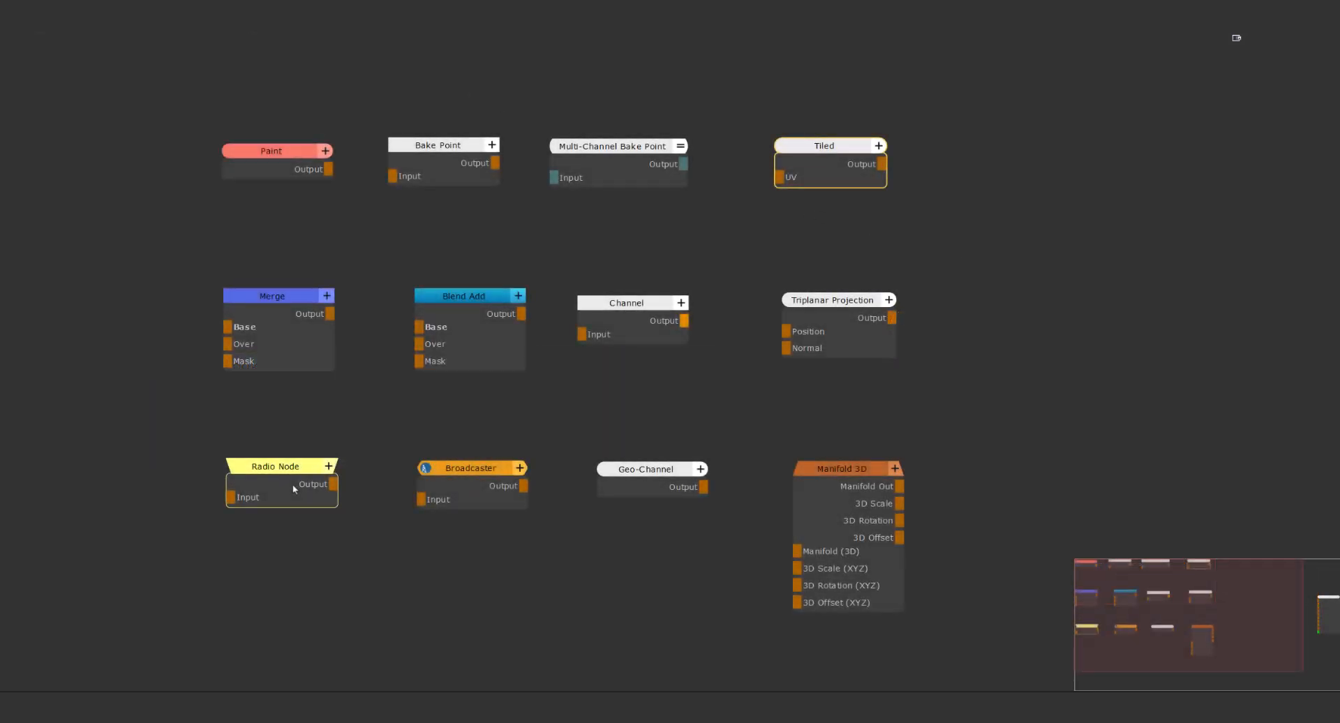
- Examine the context controls of the Radio Node, Broadcaster, Geo-Channel and Paint nodes
{"action": "left_click", "coordinate": [293, 487]}
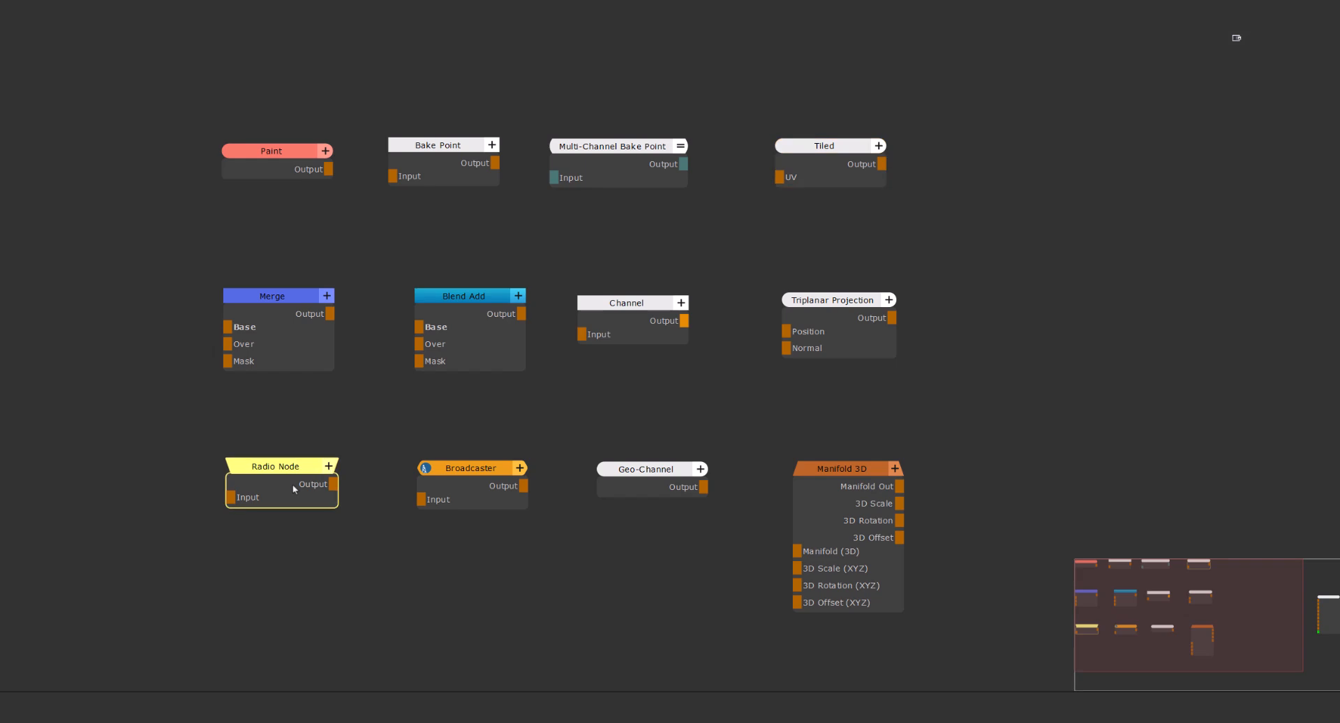
{"action": "key", "text": "ctrl+space"}
{"action": "left_click", "coordinate": [449, 483]}
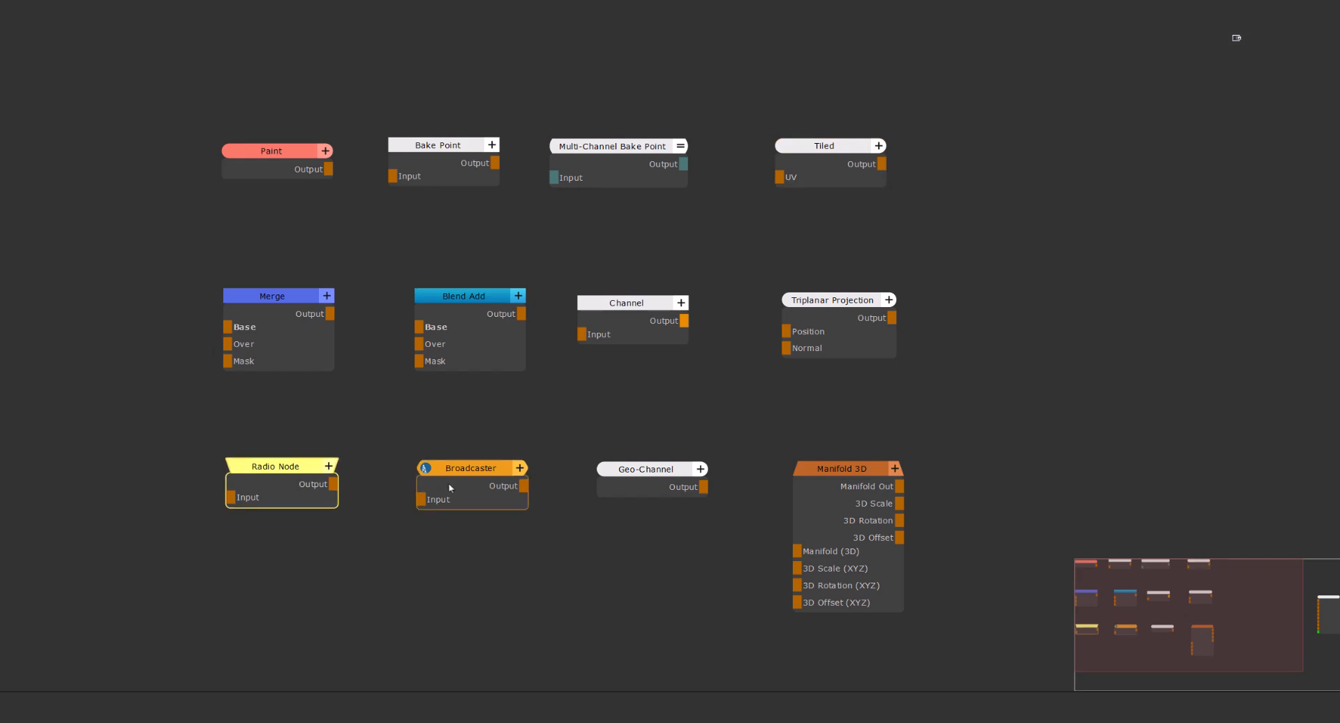
{"action": "key", "text": "ctrl+space"}
{"action": "left_click", "coordinate": [640, 483]}
{"action": "key", "text": "ctrl+space"}
{"action": "key", "text": "Escape"}
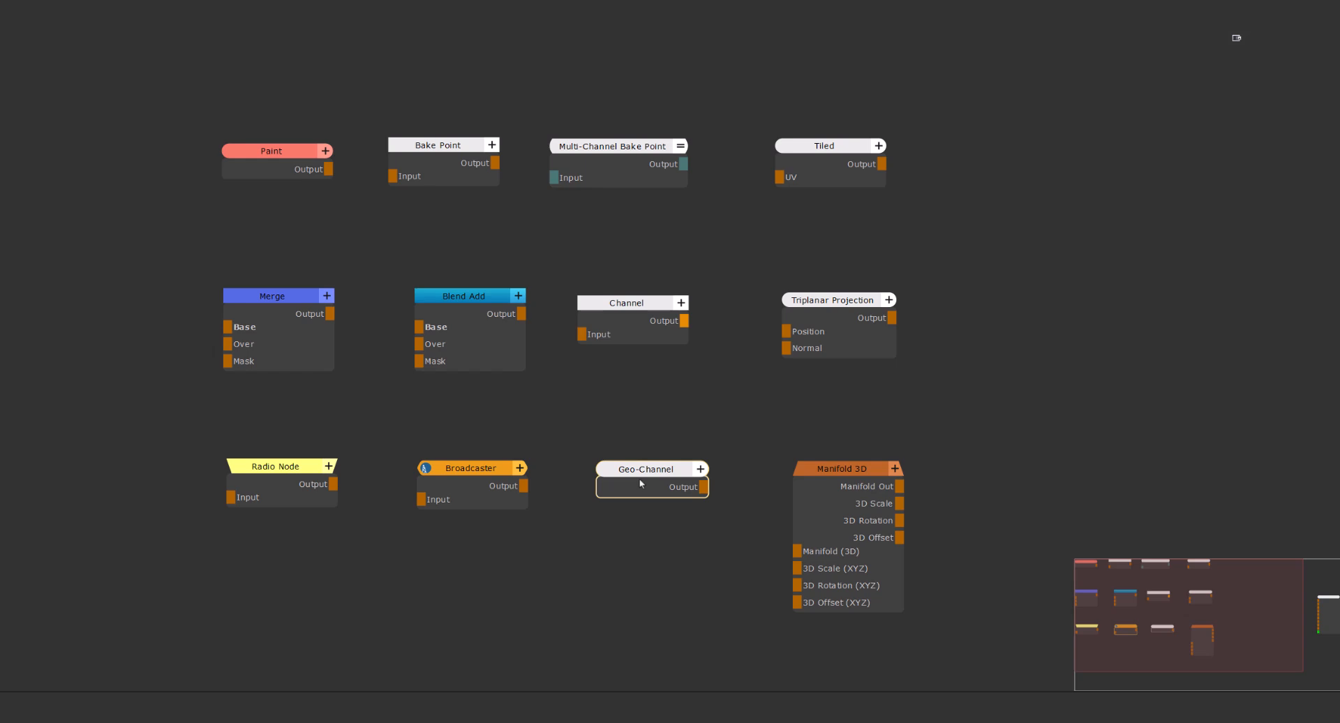
{"action": "left_click", "coordinate": [287, 164]}
{"action": "key", "text": "ctrl+space"}
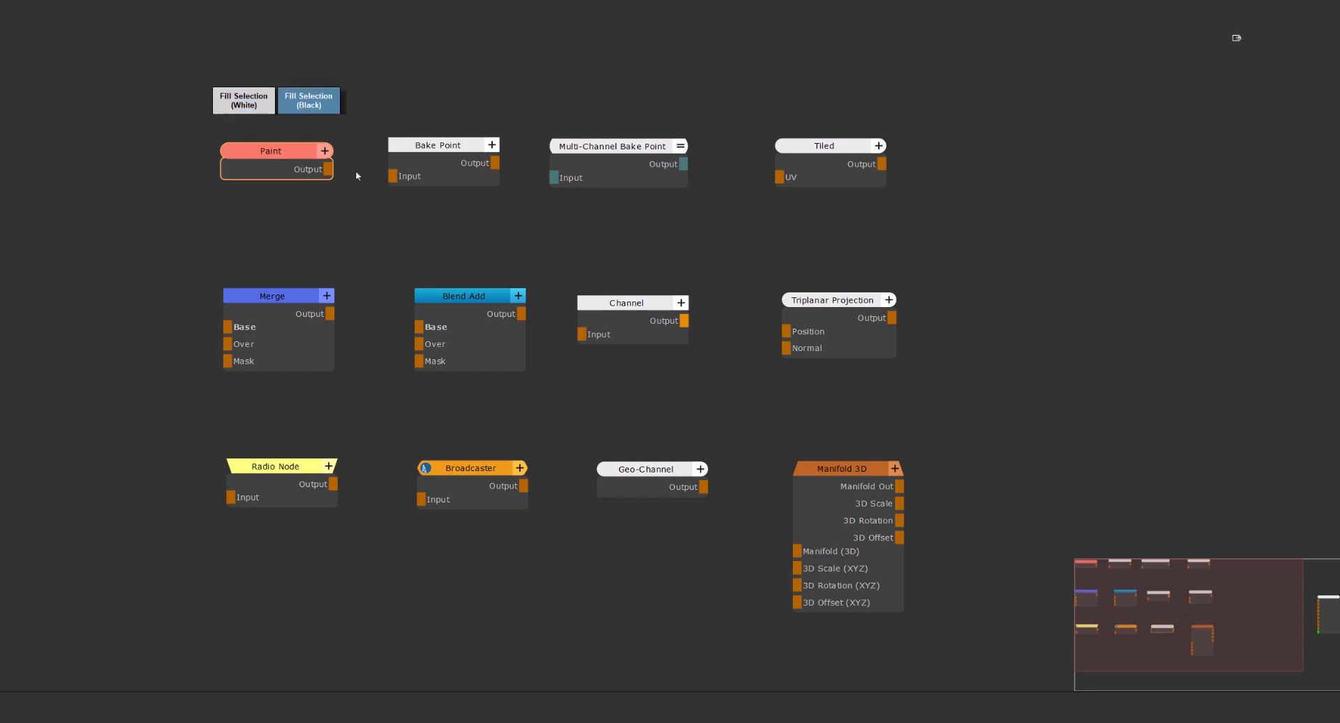
- Run Bake Active on the Bake Point node from its context controls
{"action": "left_click", "coordinate": [443, 163]}
{"action": "key", "text": "ctrl+space"}
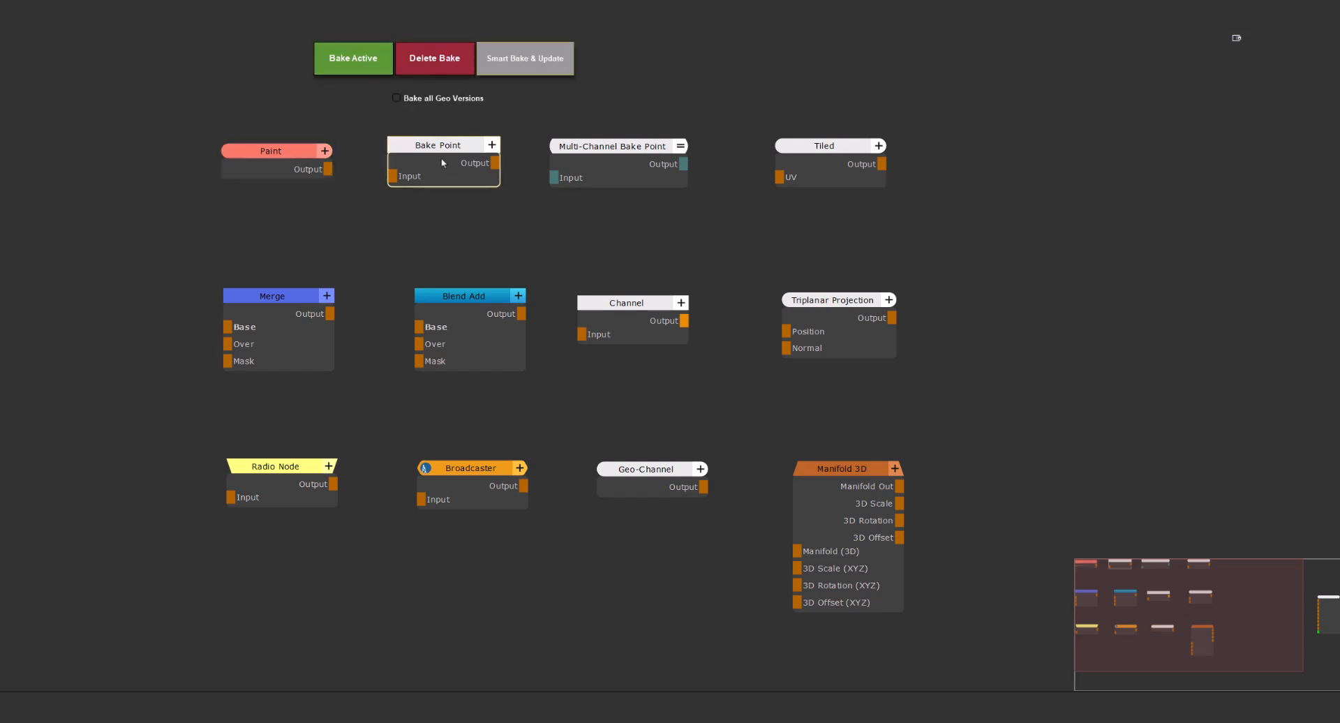
{"action": "left_click", "coordinate": [358, 68]}
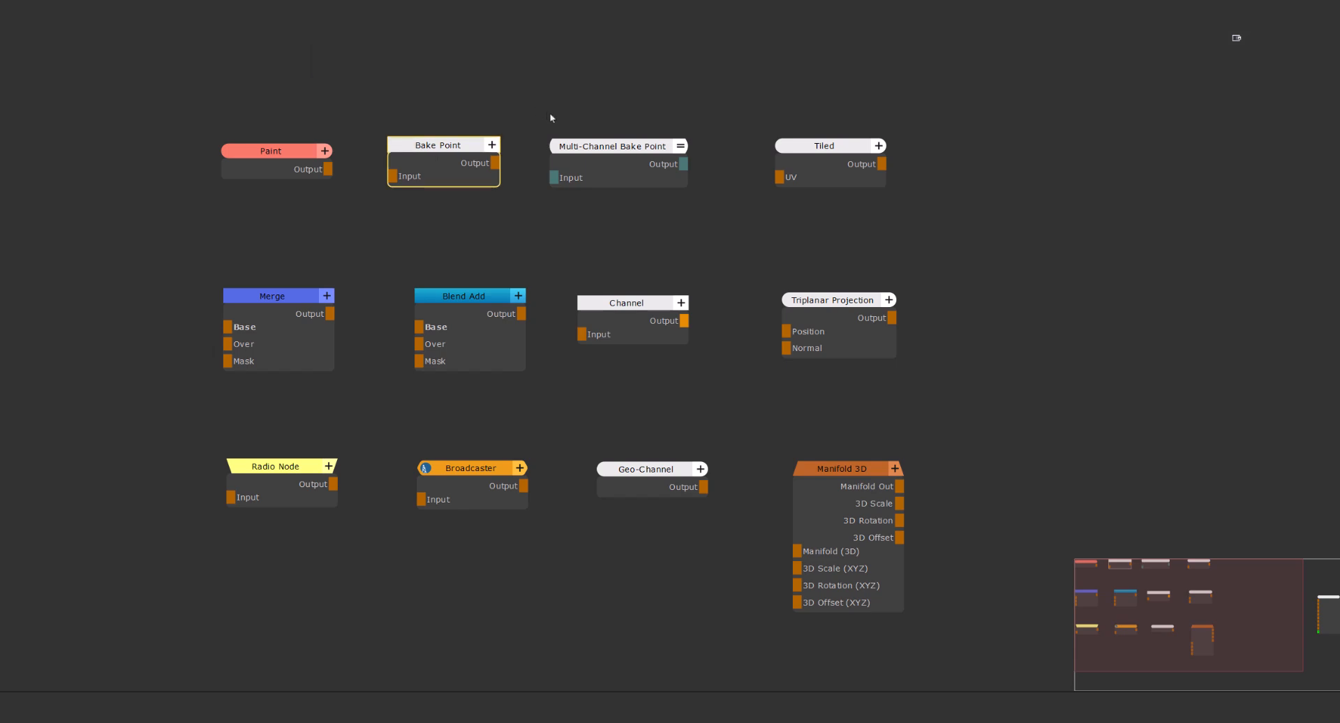
- Examine the context controls of the Merge, Blend Add, Tiled and Triplanar Projection nodes
{"action": "left_click", "coordinate": [302, 321]}
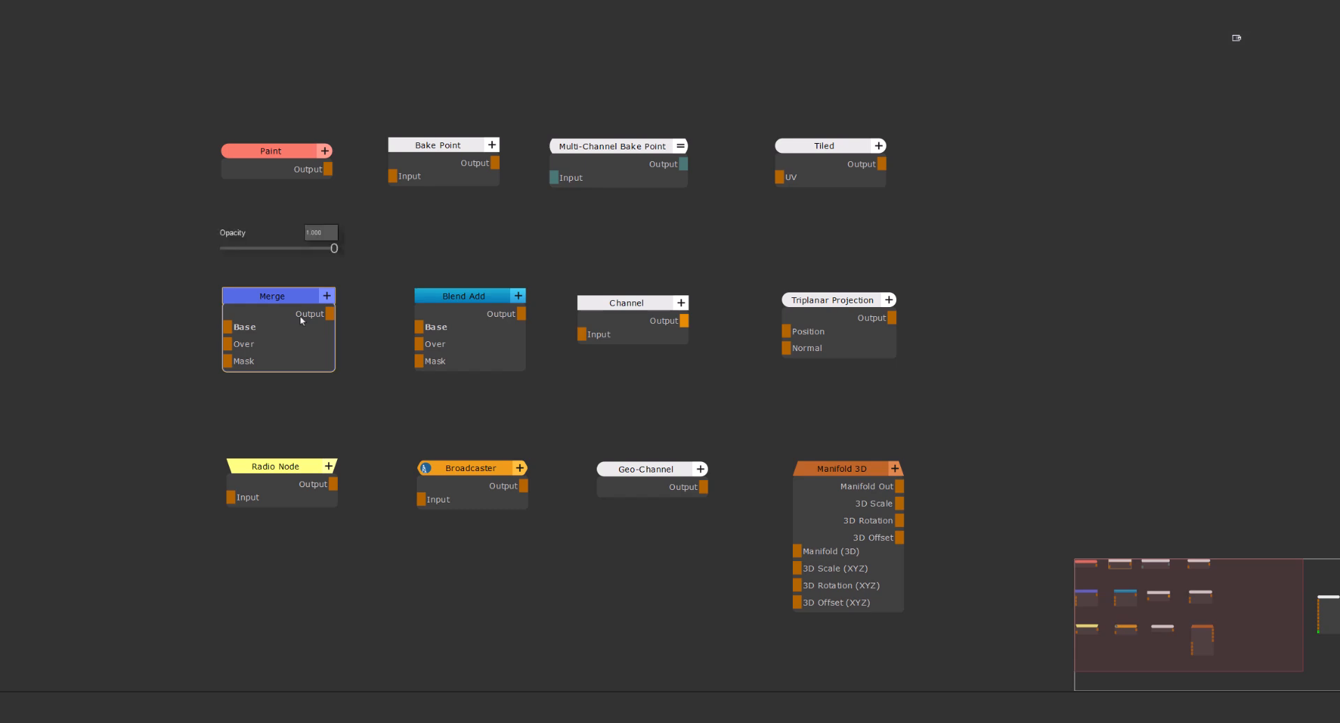
{"action": "left_click", "coordinate": [464, 319]}
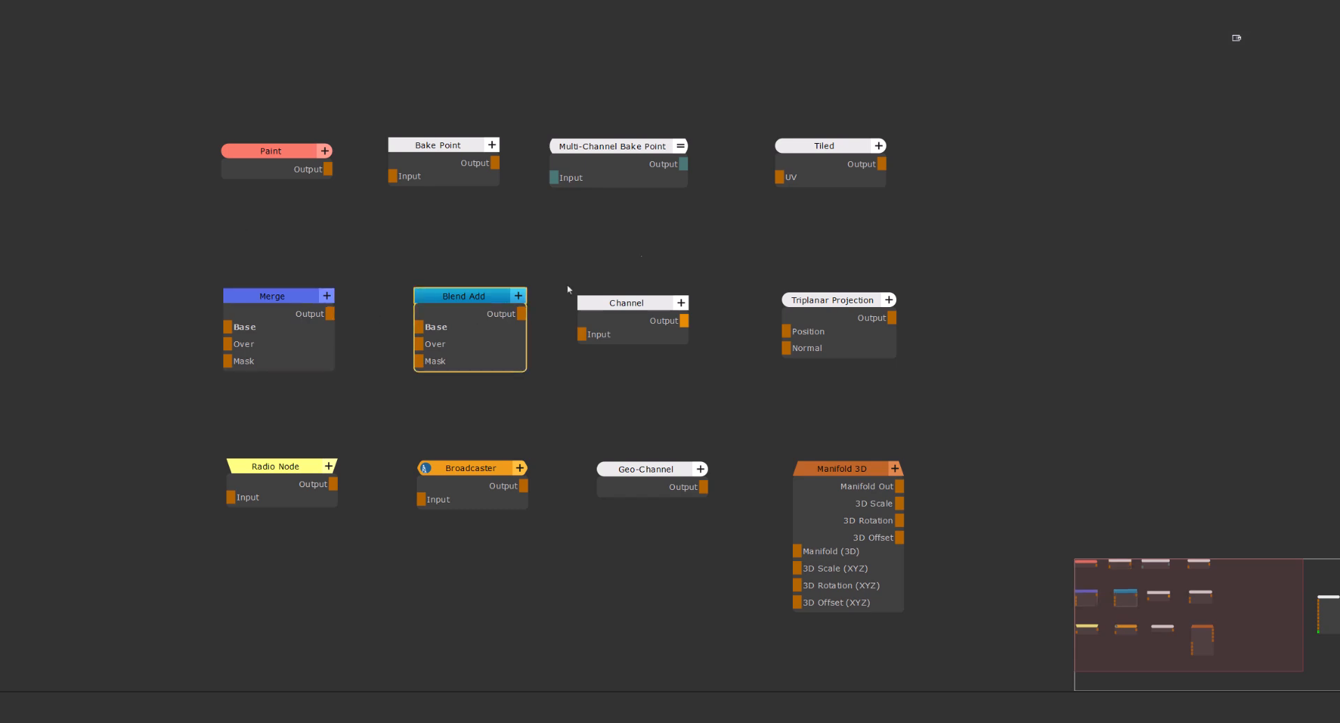
{"action": "left_click", "coordinate": [831, 148]}
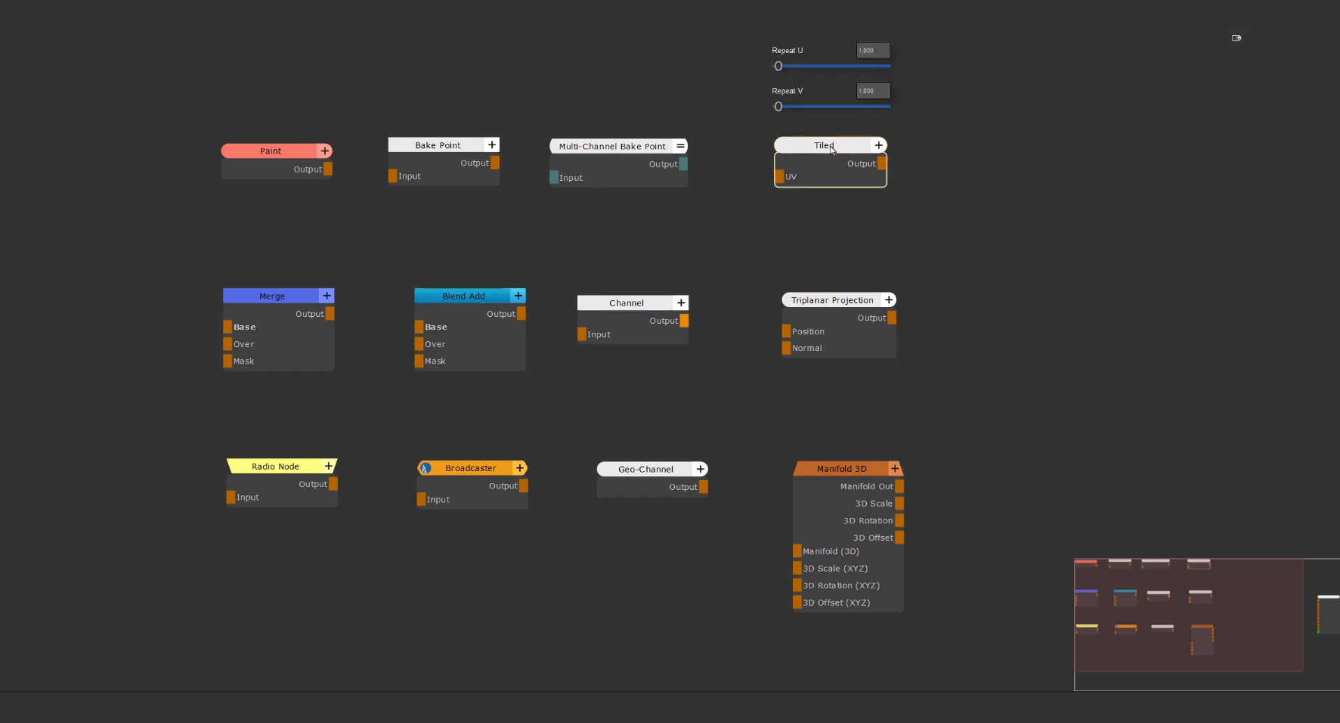
{"action": "left_click", "coordinate": [846, 330]}
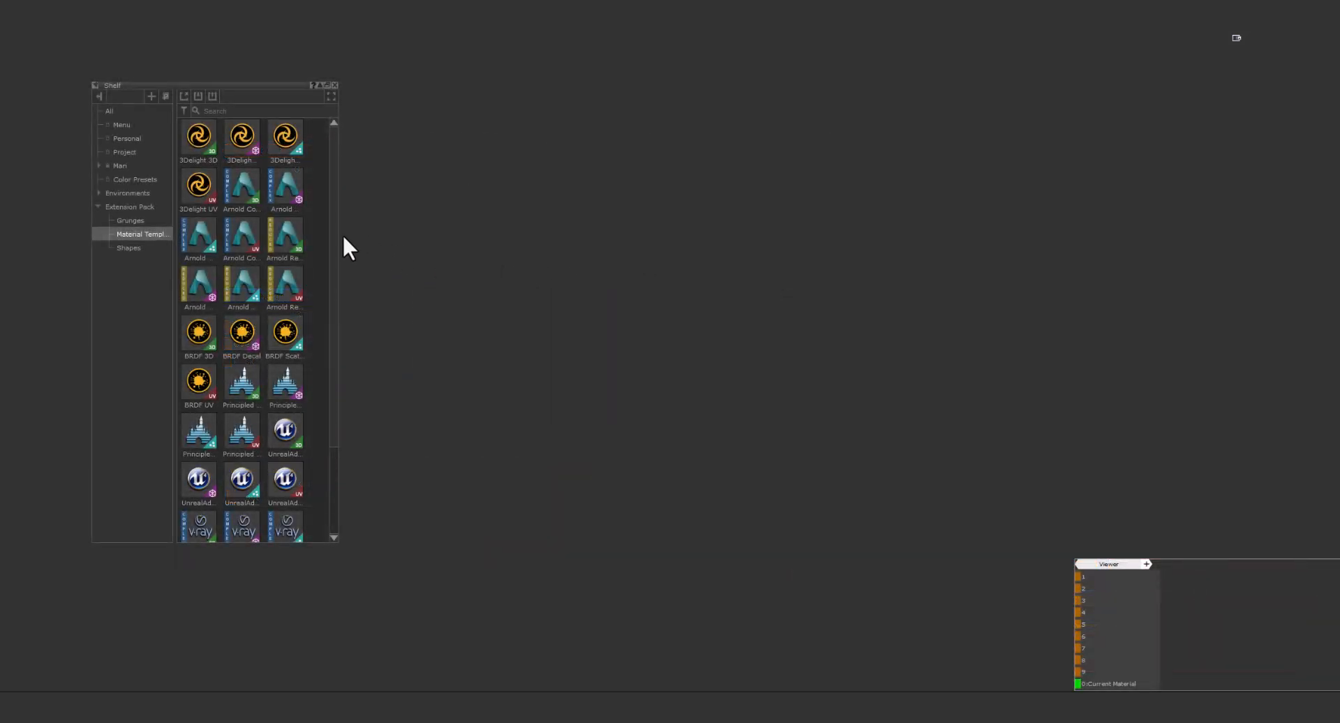
- Add the Arnold Complex 3D material template to the node graph and inspect the Color adjustments in its context controls
{"action": "left_click_drag", "start_coordinate": [258, 208], "coordinate": [602, 233]}
{"action": "mouse_move", "coordinate": [602, 237]}
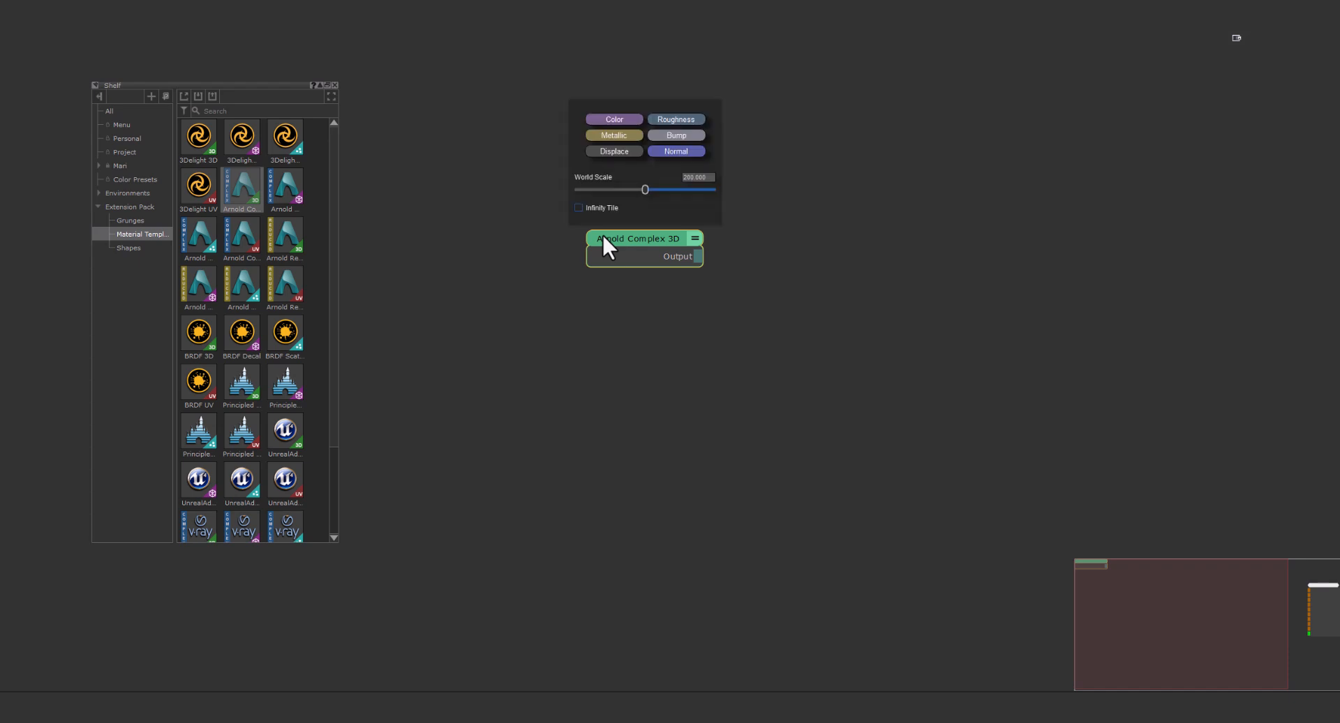
{"action": "left_click", "coordinate": [619, 121]}
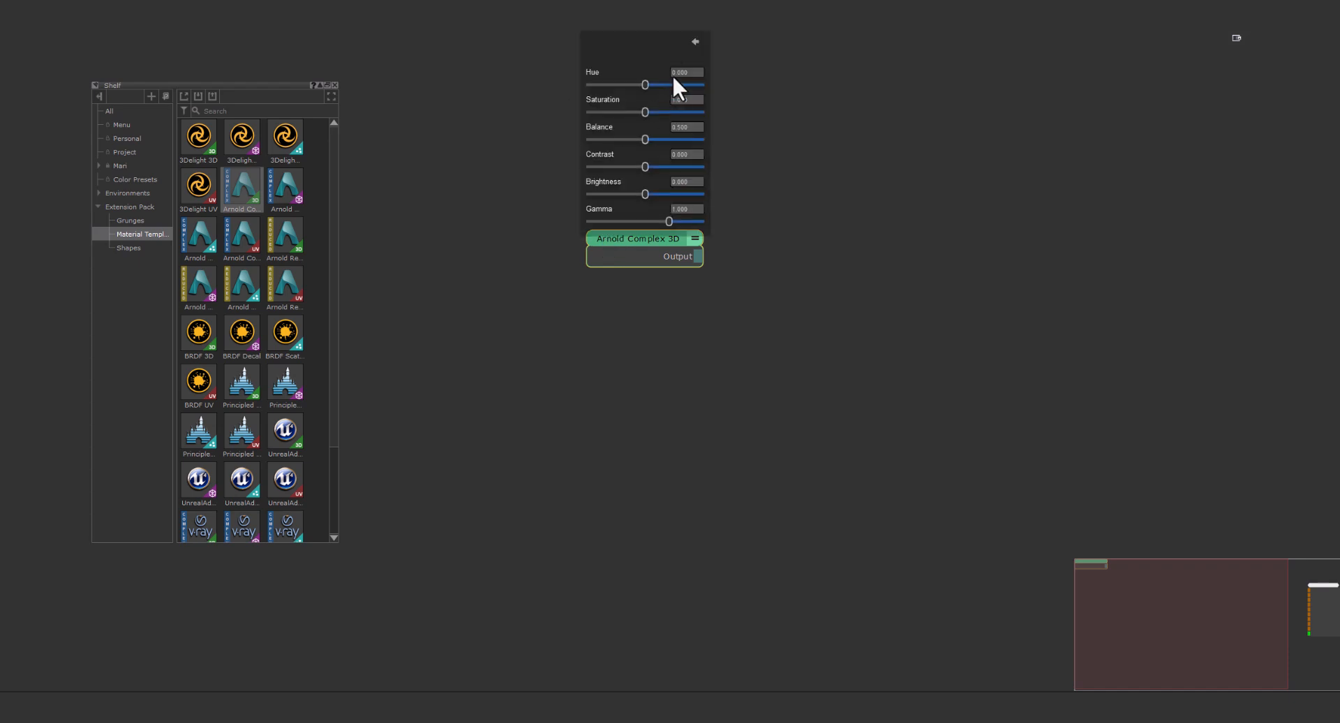
{"action": "left_click", "coordinate": [692, 43]}
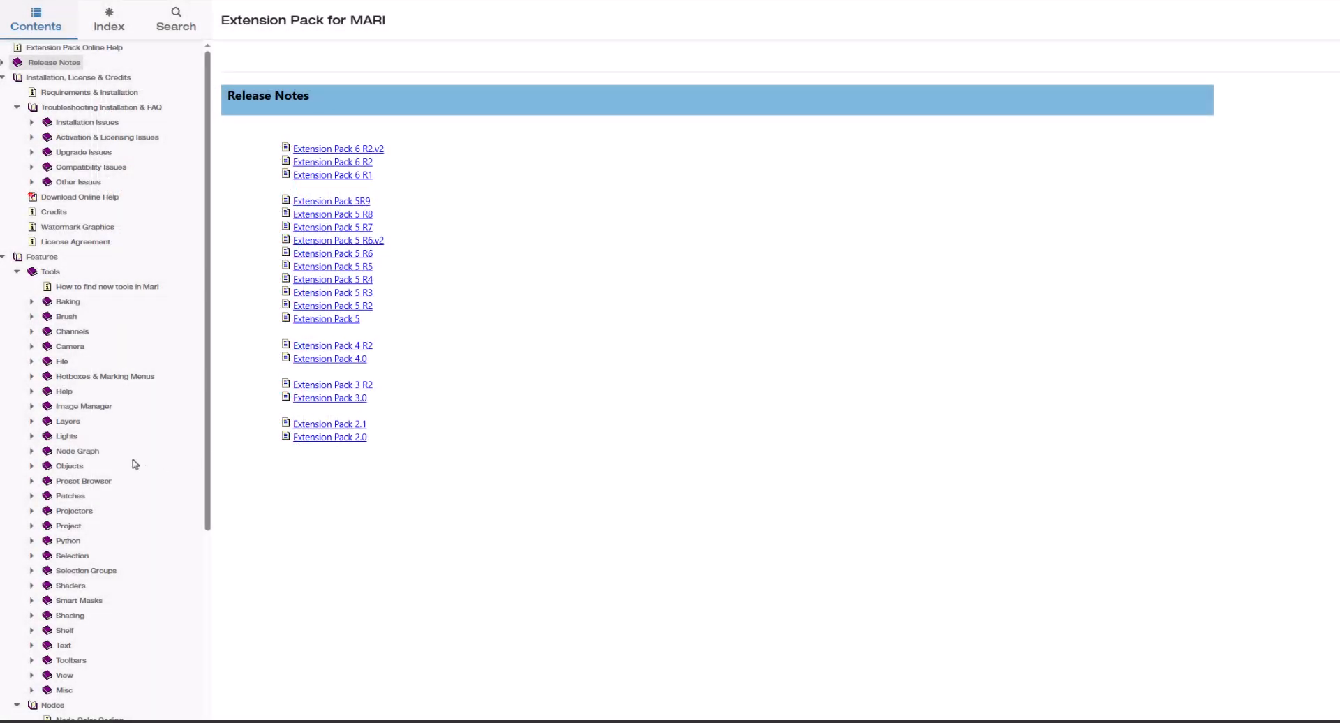
- Switch to the Extension Pack online help and read the Node Context Menus pages on default menus and creating your own
{"action": "left_click", "coordinate": [31, 451]}
{"action": "scroll", "coordinate": [48, 484], "scroll_direction": "down", "scroll_amount": 5}
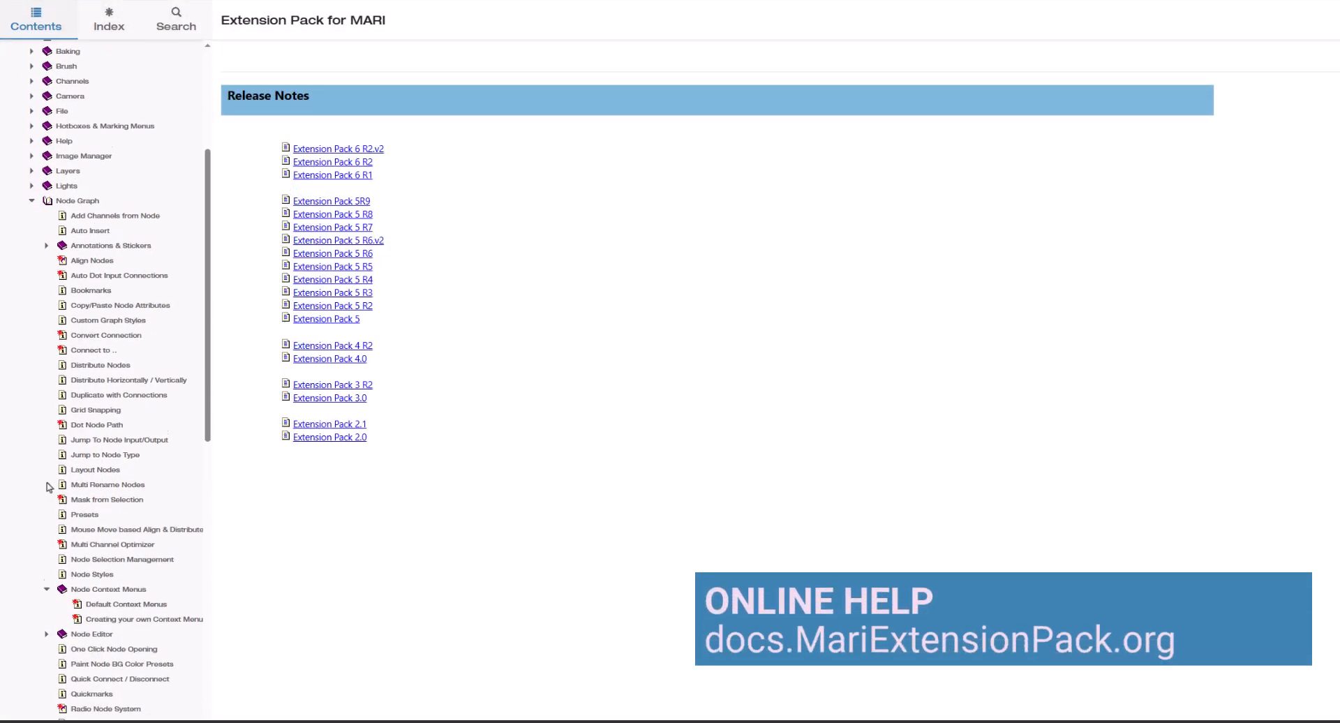
{"action": "left_click", "coordinate": [46, 529]}
{"action": "left_click", "coordinate": [118, 548]}
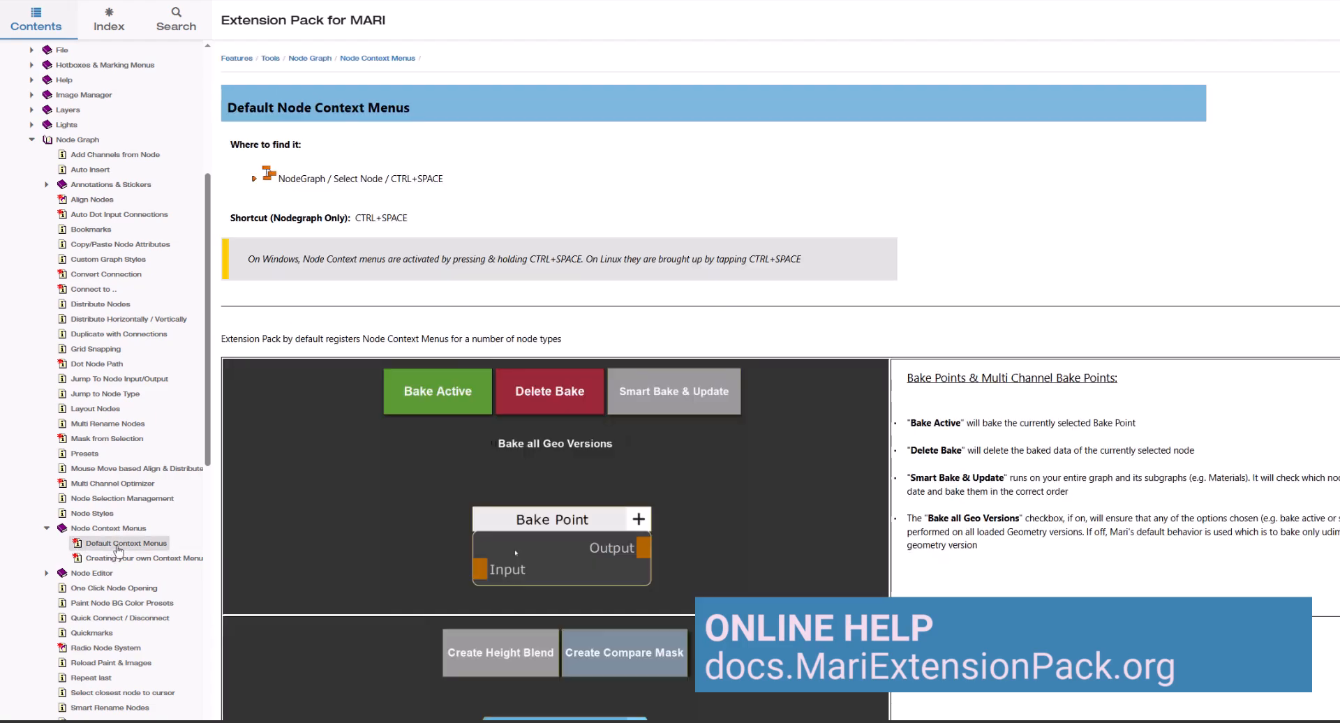
{"action": "scroll", "coordinate": [637, 418], "scroll_direction": "down", "scroll_amount": 9}
{"action": "scroll", "coordinate": [636, 417], "scroll_direction": "down", "scroll_amount": 19}
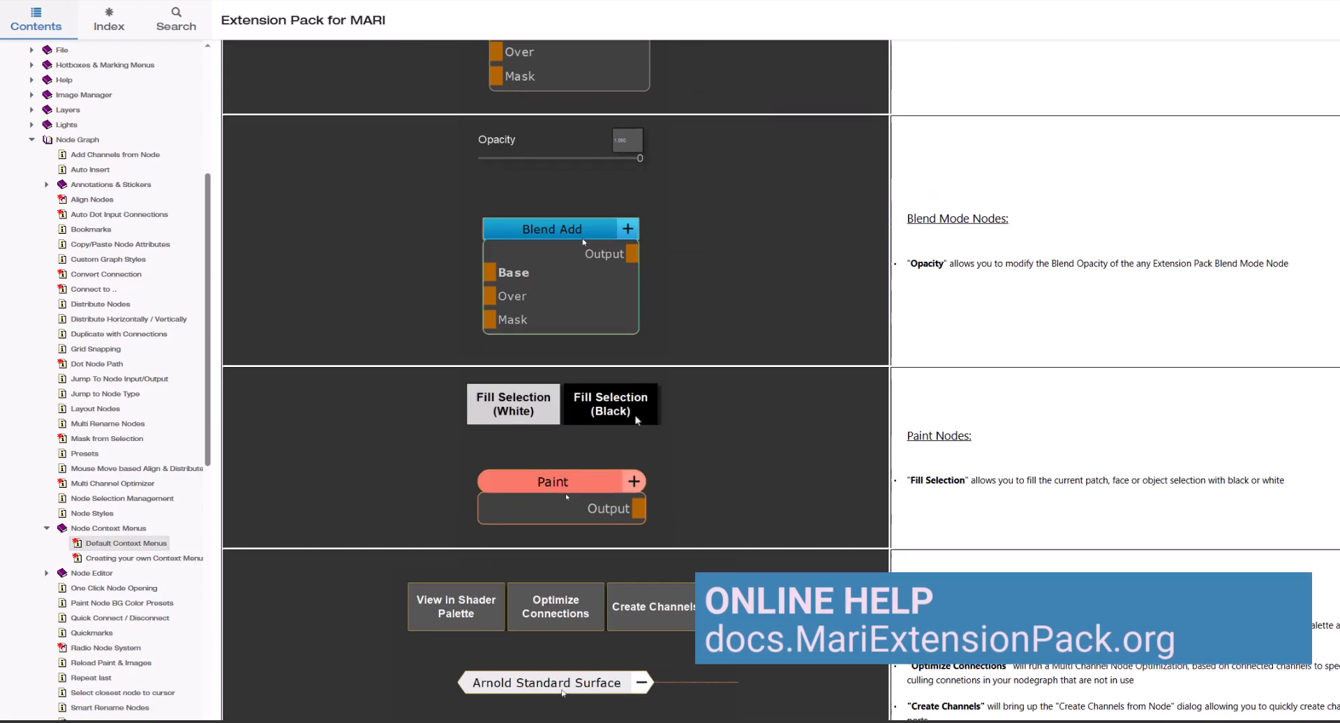
{"action": "scroll", "coordinate": [632, 419], "scroll_direction": "down", "scroll_amount": 20}
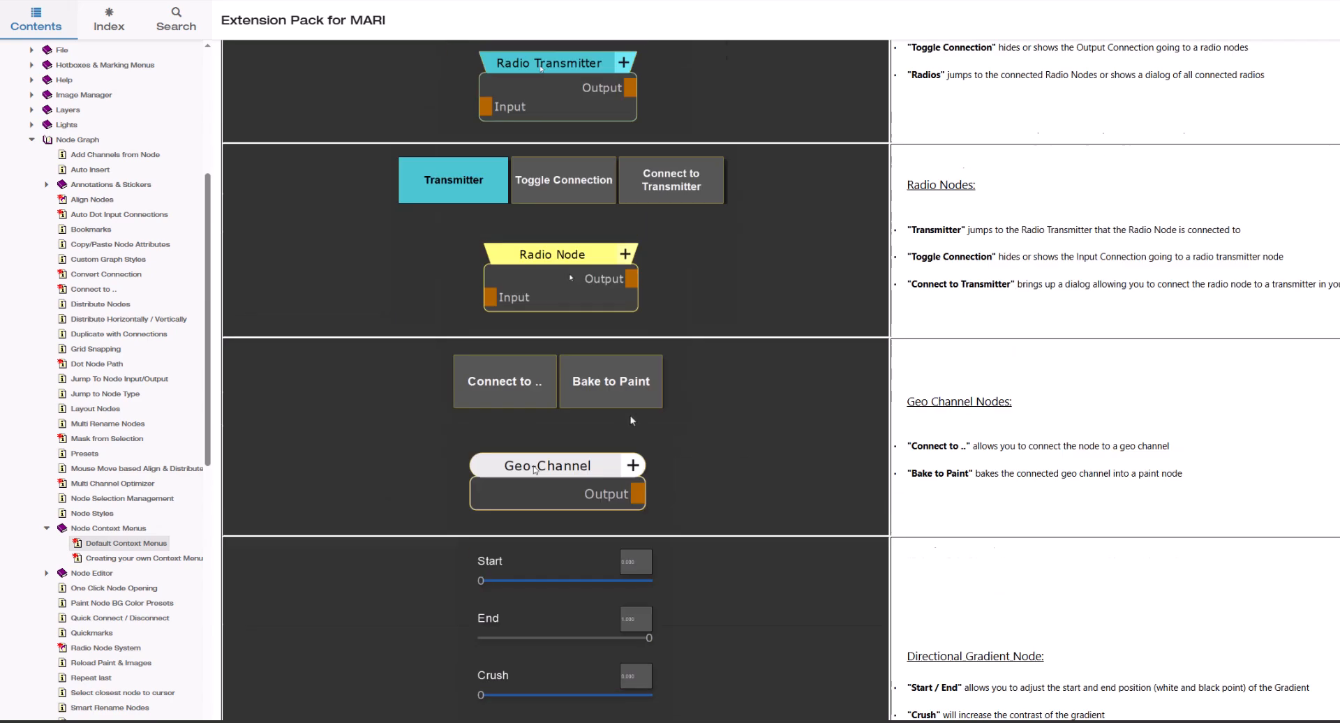
{"action": "scroll", "coordinate": [632, 421], "scroll_direction": "down", "scroll_amount": 20}
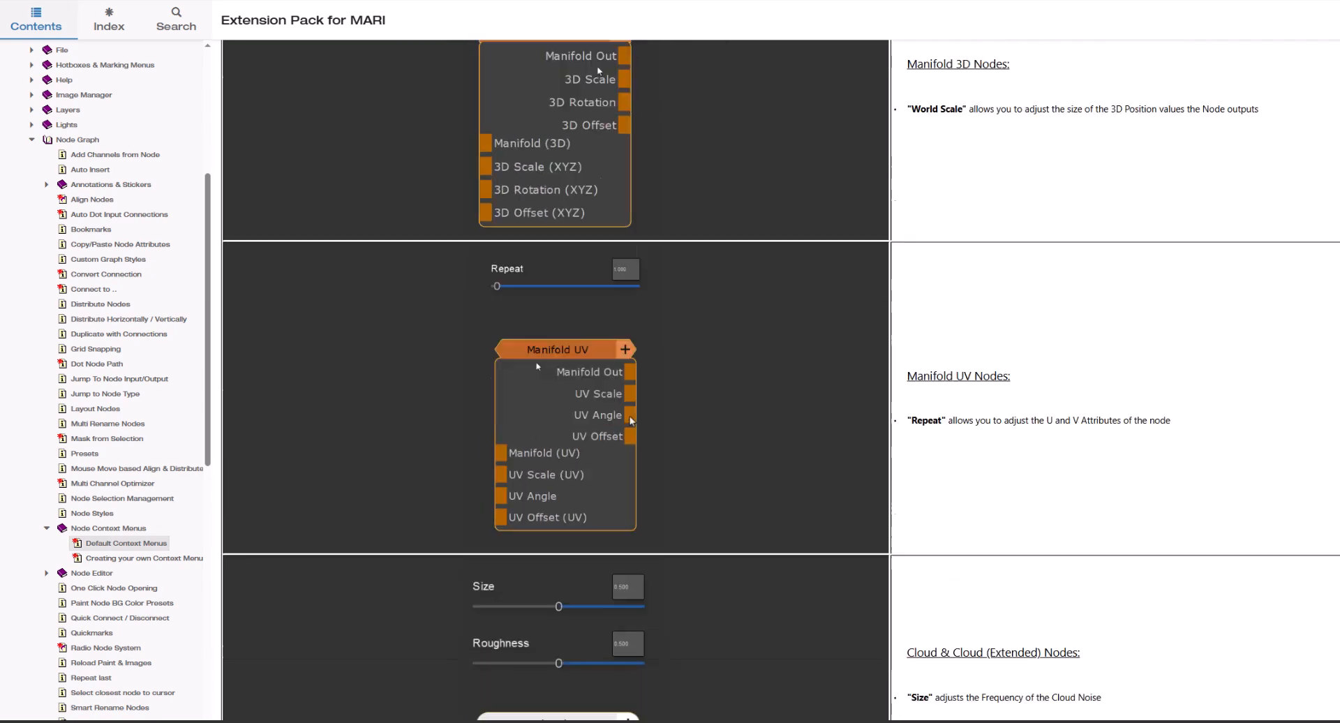
{"action": "scroll", "coordinate": [630, 423], "scroll_direction": "down", "scroll_amount": 3}
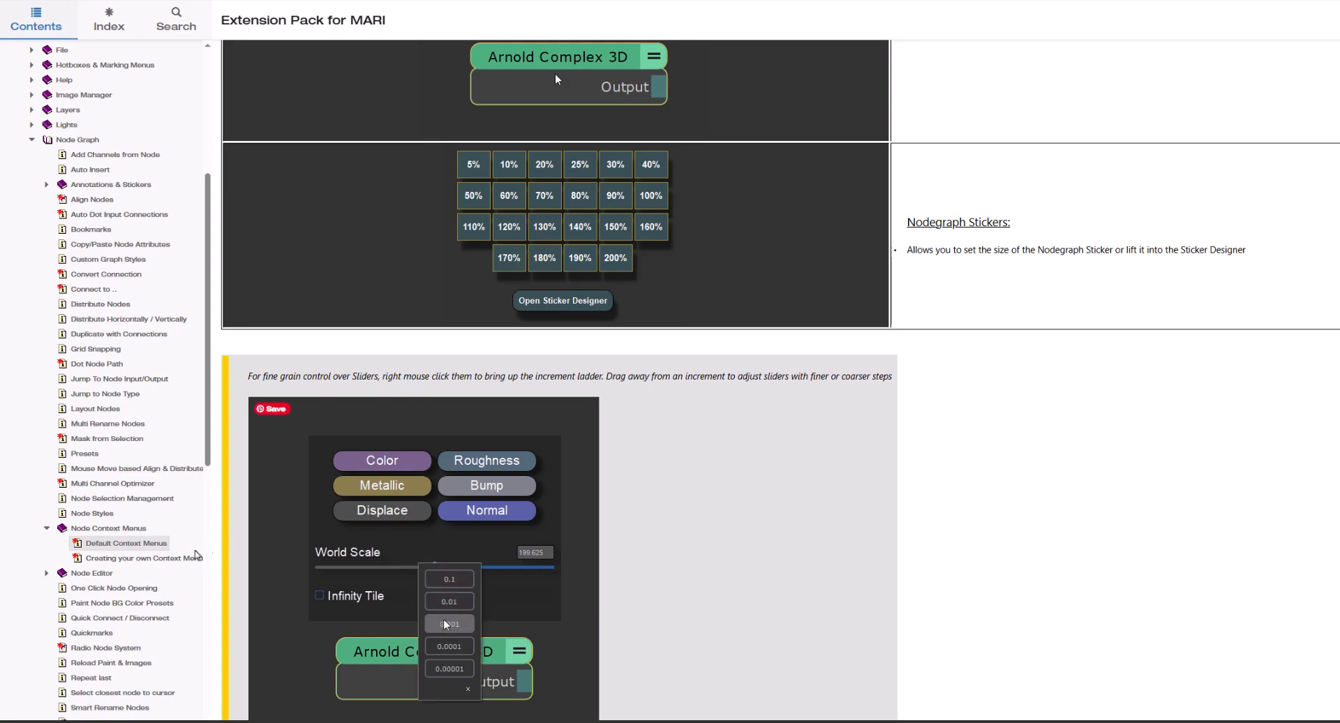
{"action": "left_click", "coordinate": [199, 557]}
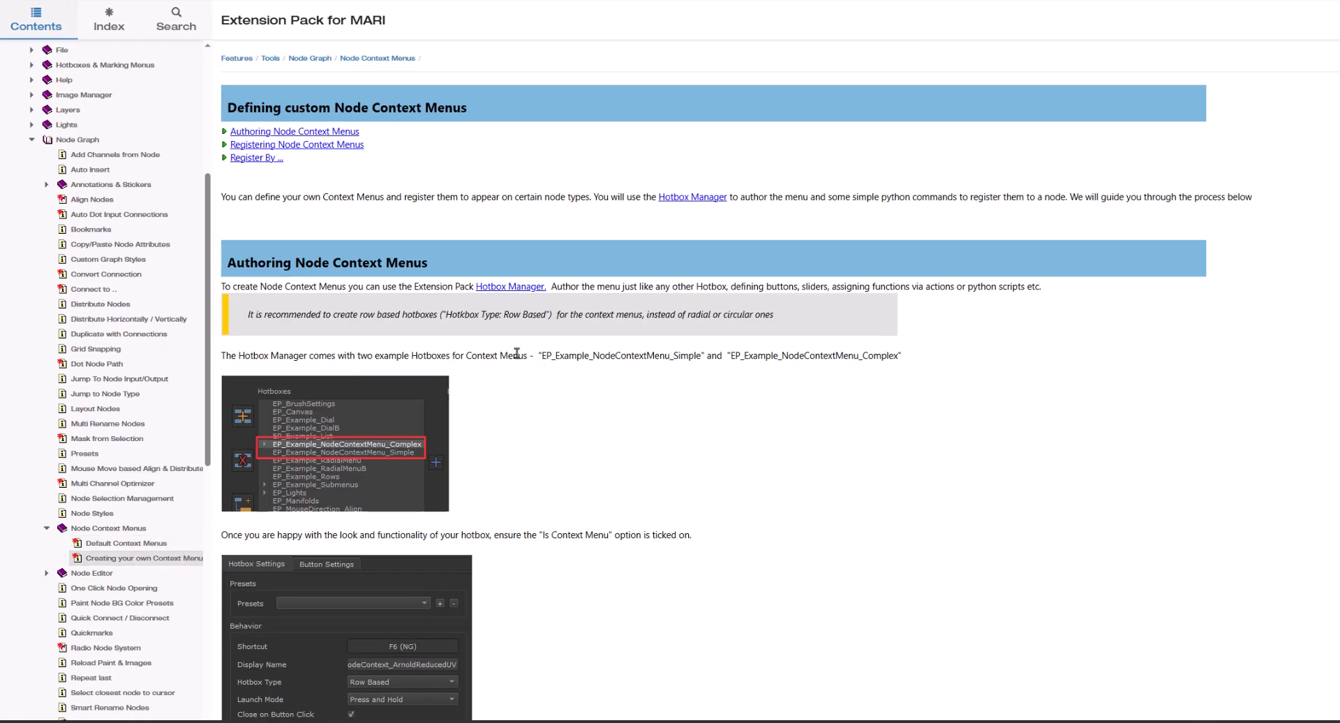
{"action": "scroll", "coordinate": [518, 353], "scroll_direction": "down", "scroll_amount": 8}
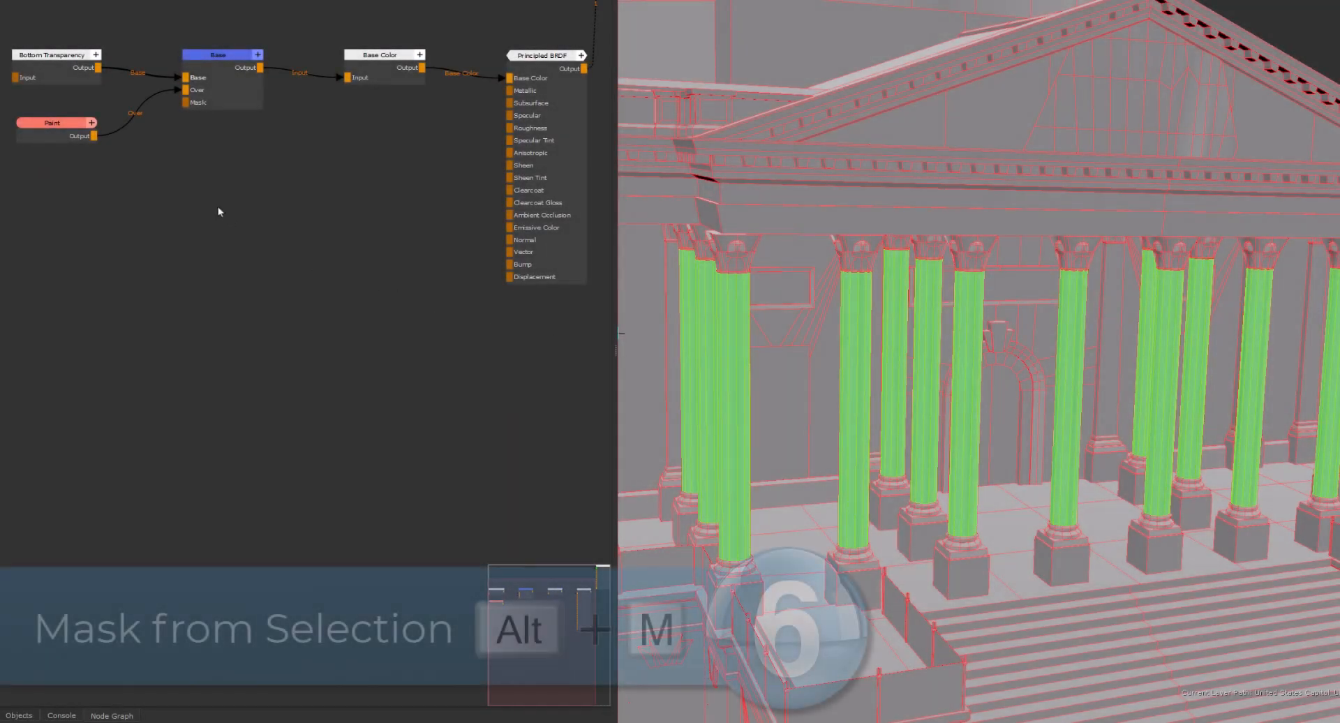
- Create a mask node from the selected columns with Mask from Selection, at 2048 x 2048 and 16bit (Half) as scalar data
{"action": "right_click", "coordinate": [218, 206]}
{"action": "mouse_move", "coordinate": [261, 267]}
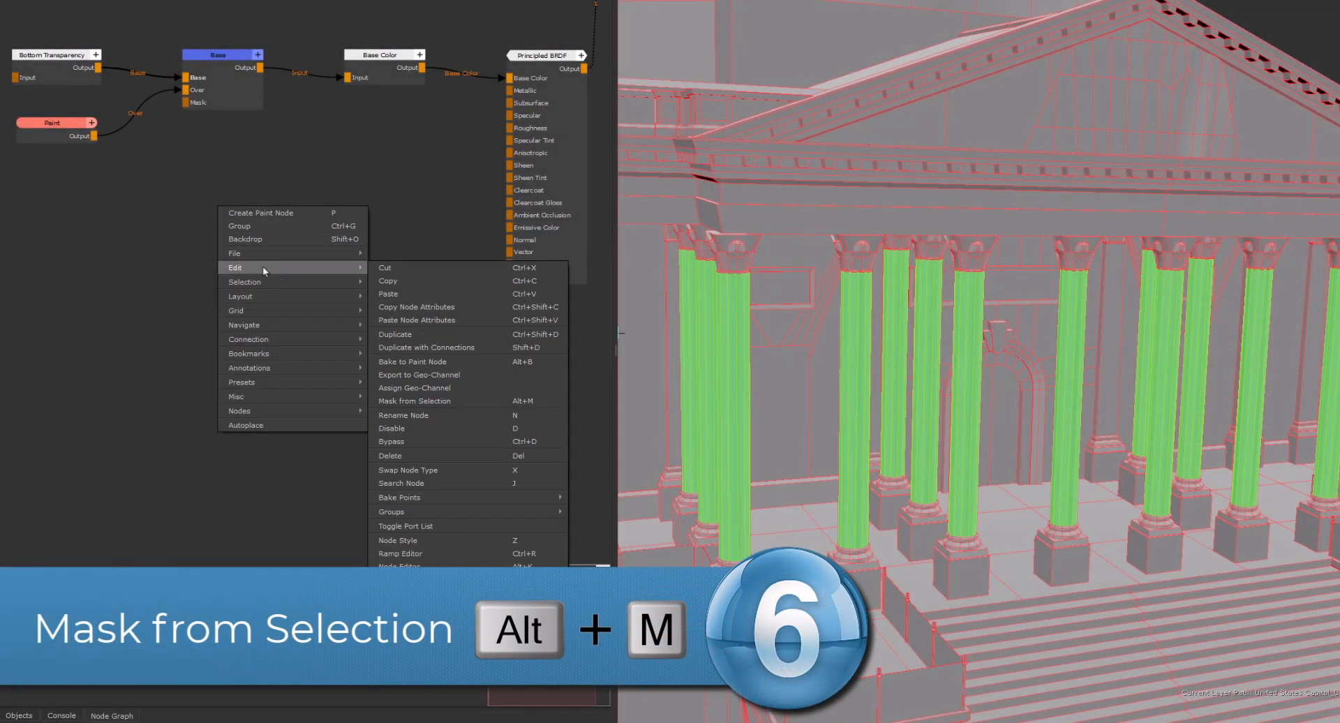
{"action": "left_click", "coordinate": [447, 402]}
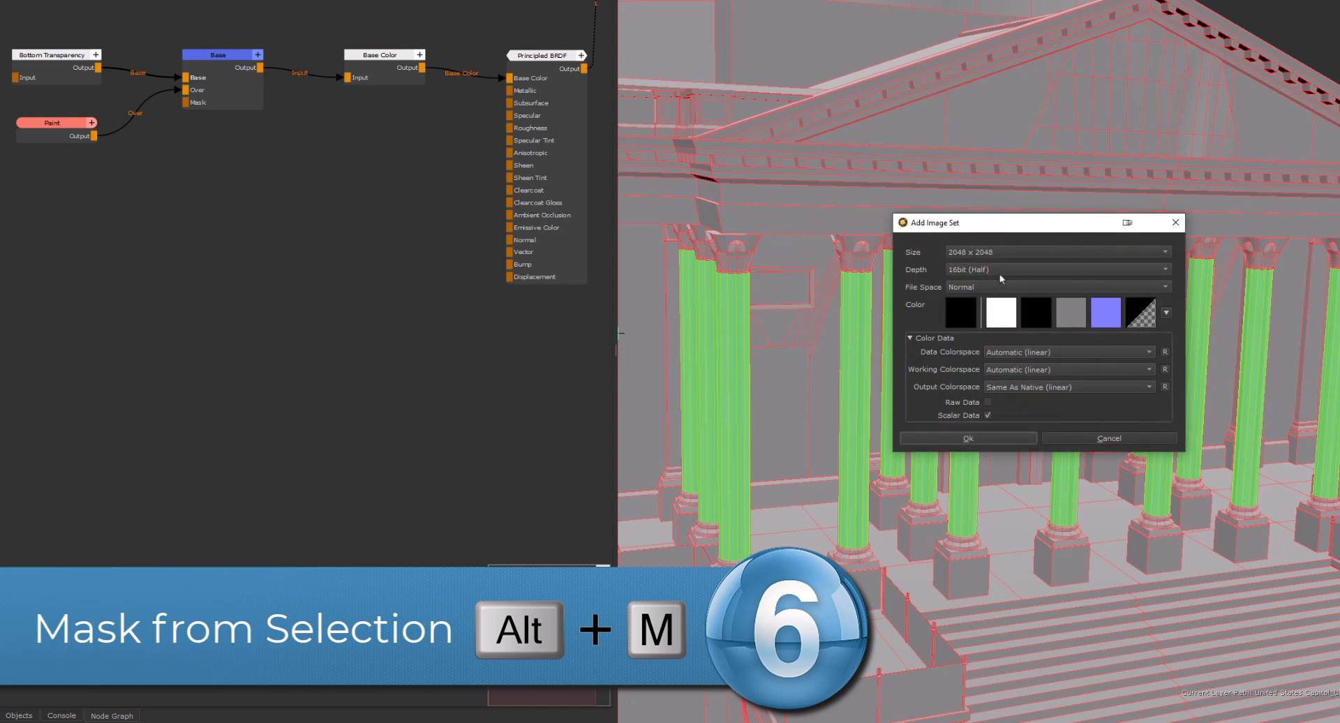
{"action": "left_click", "coordinate": [962, 438]}
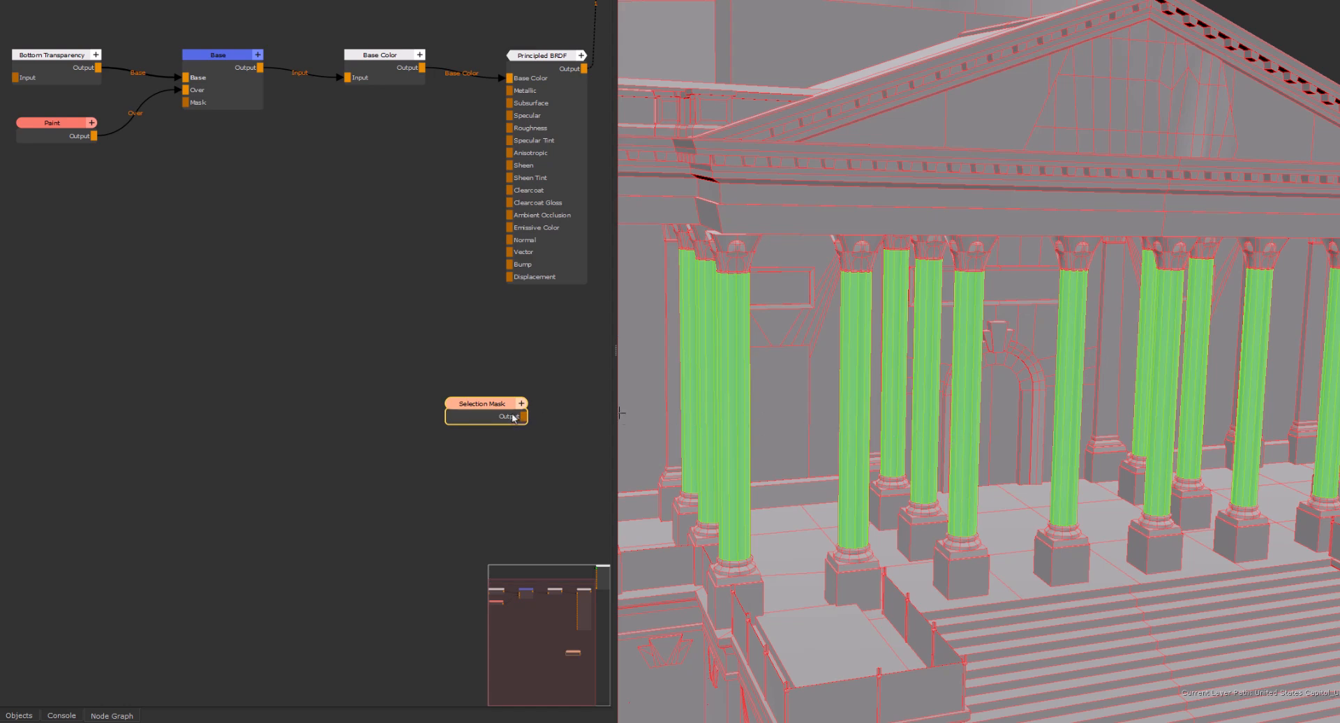
{"action": "key", "text": "v"}
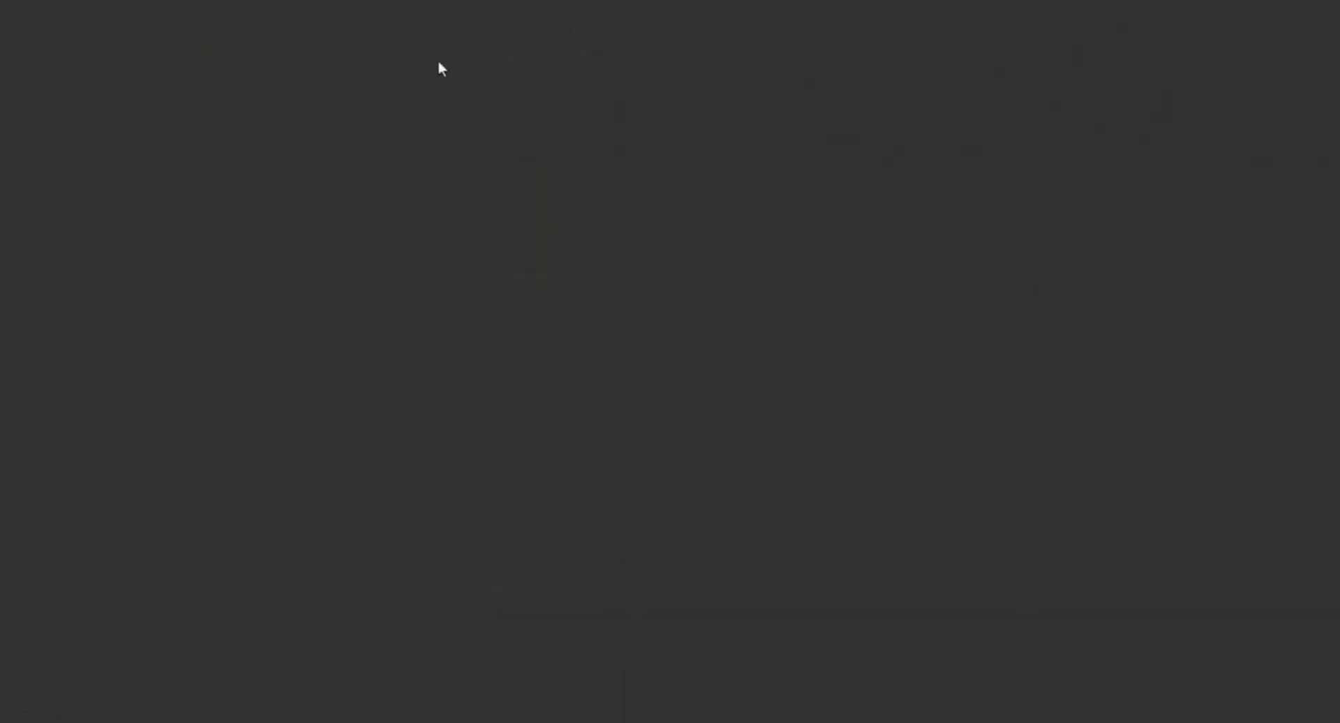
- Look up the Connect to .. command and use it to connect the Radio Node to the Cloud transmitter
{"action": "right_click", "coordinate": [438, 60]}
{"action": "mouse_move", "coordinate": [554, 263]}
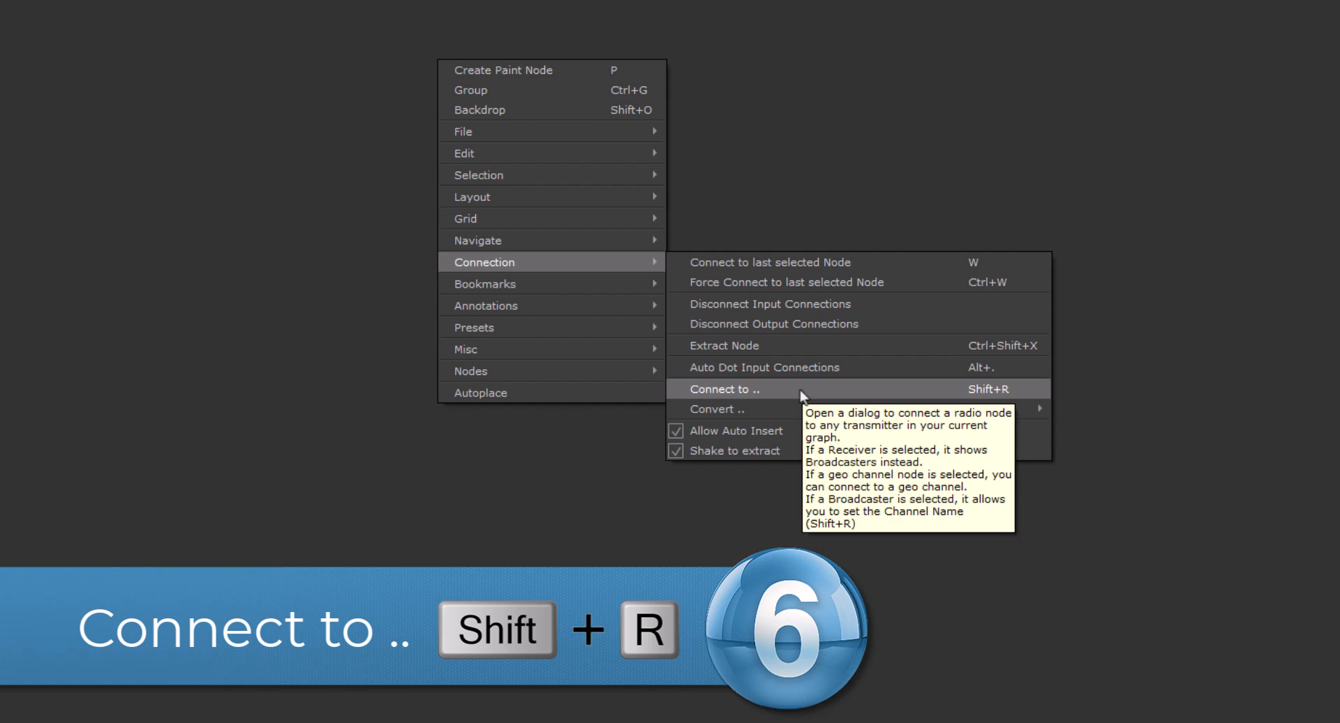
{"action": "mouse_move", "coordinate": [802, 410]}
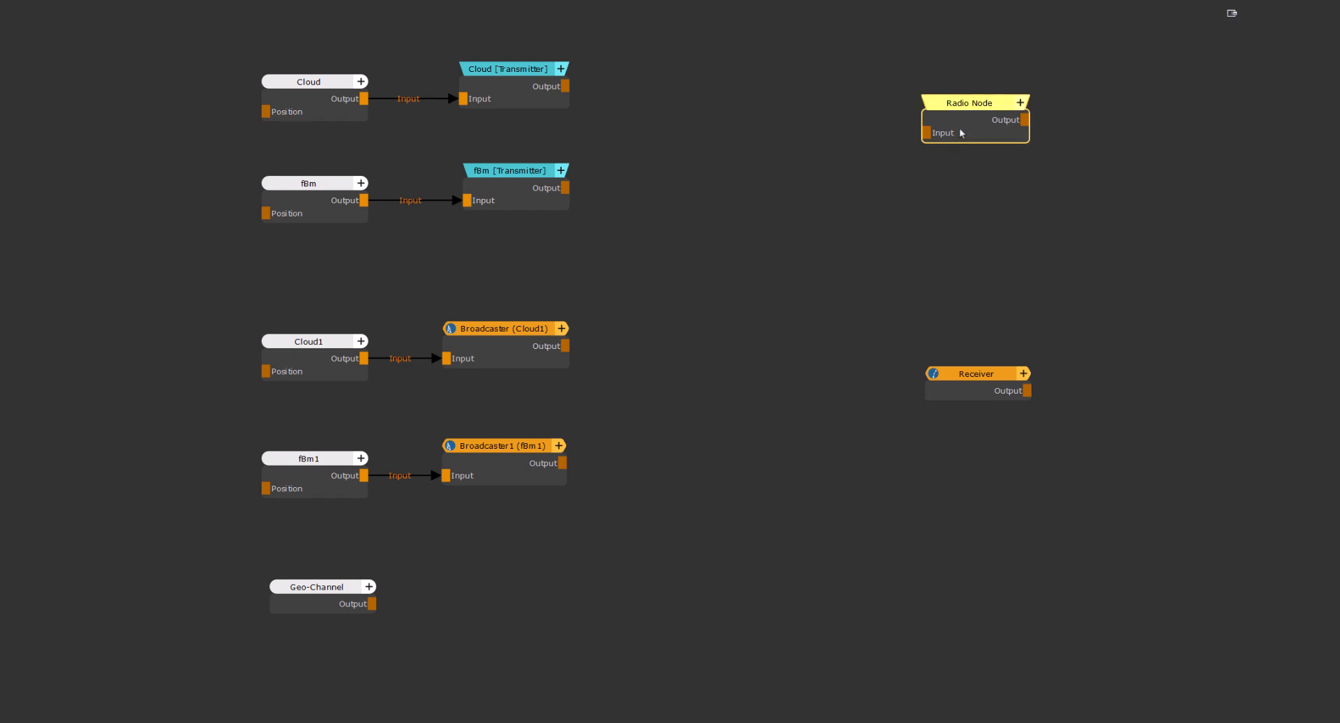
{"action": "key", "text": "shift+r"}
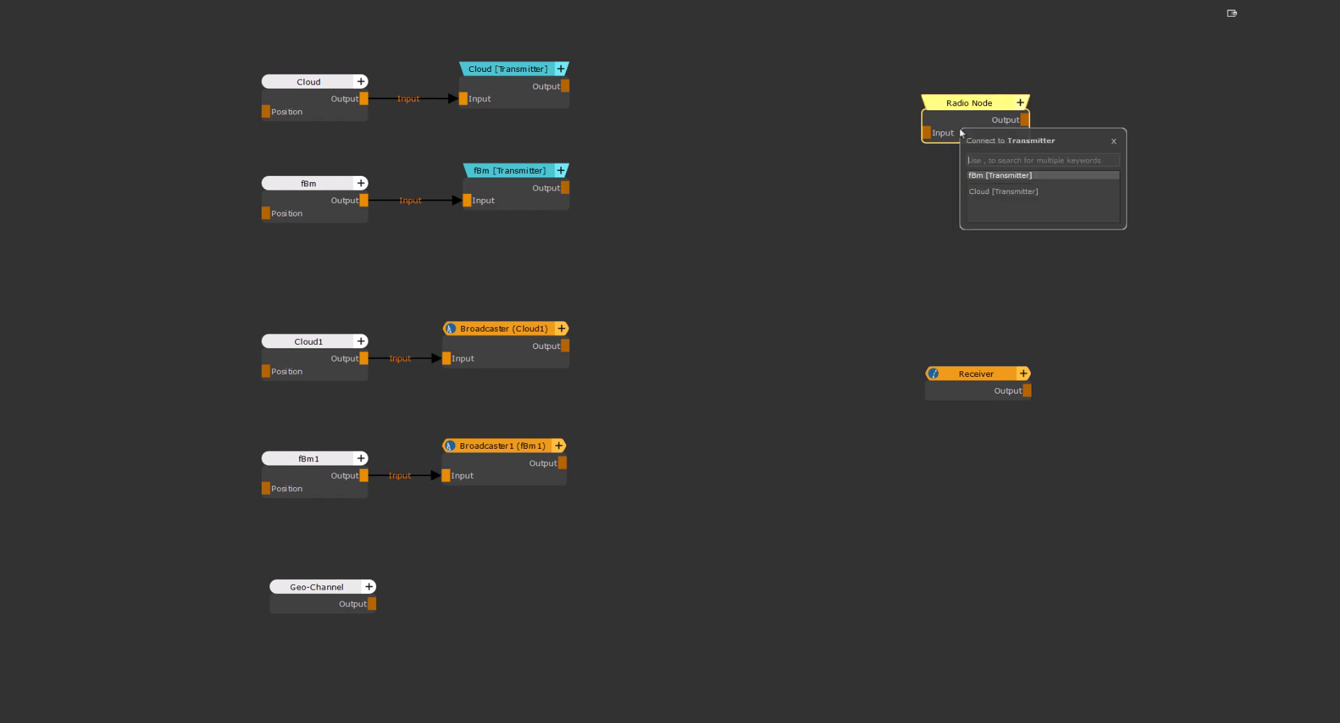
{"action": "left_click", "coordinate": [998, 190]}
{"action": "mouse_move", "coordinate": [975, 122]}
{"action": "left_click", "coordinate": [972, 54]}
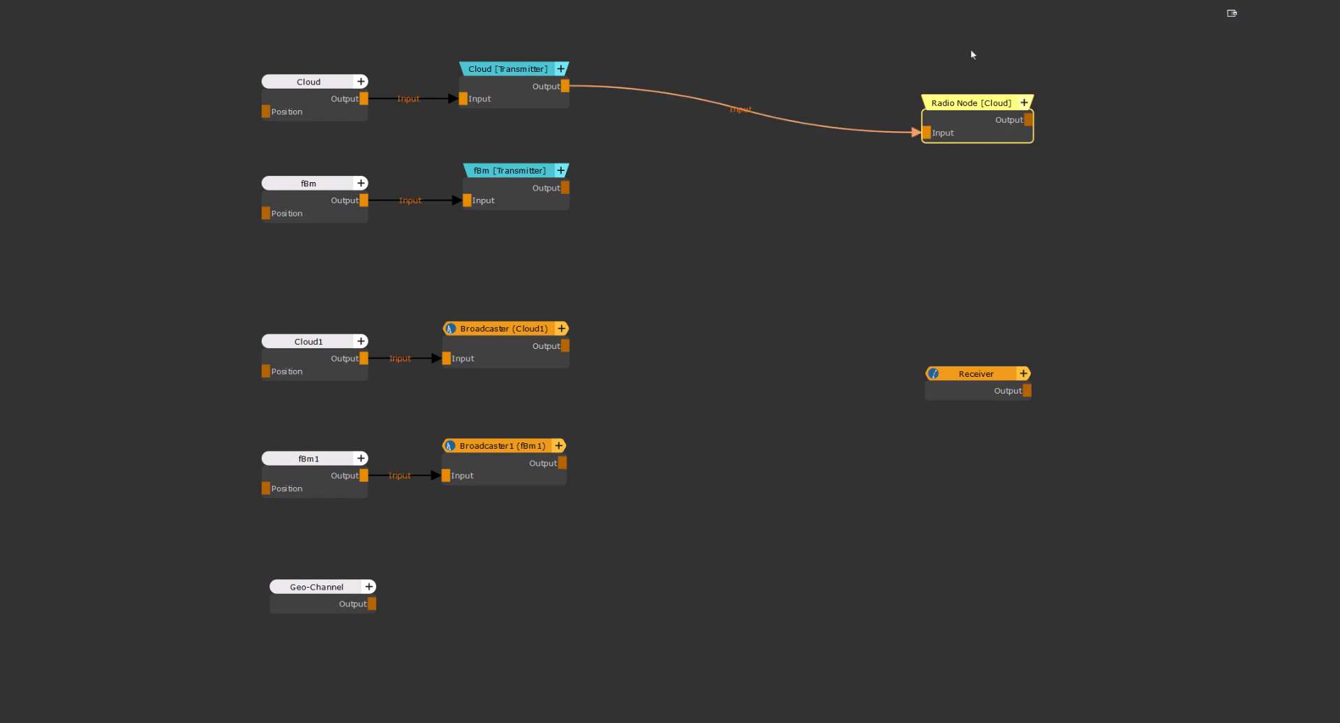
- Connect the Receiver to the Cloud1 broadcast channel and switch it over to fBm1
{"action": "left_click", "coordinate": [966, 384]}
{"action": "double_click", "coordinate": [966, 384]}
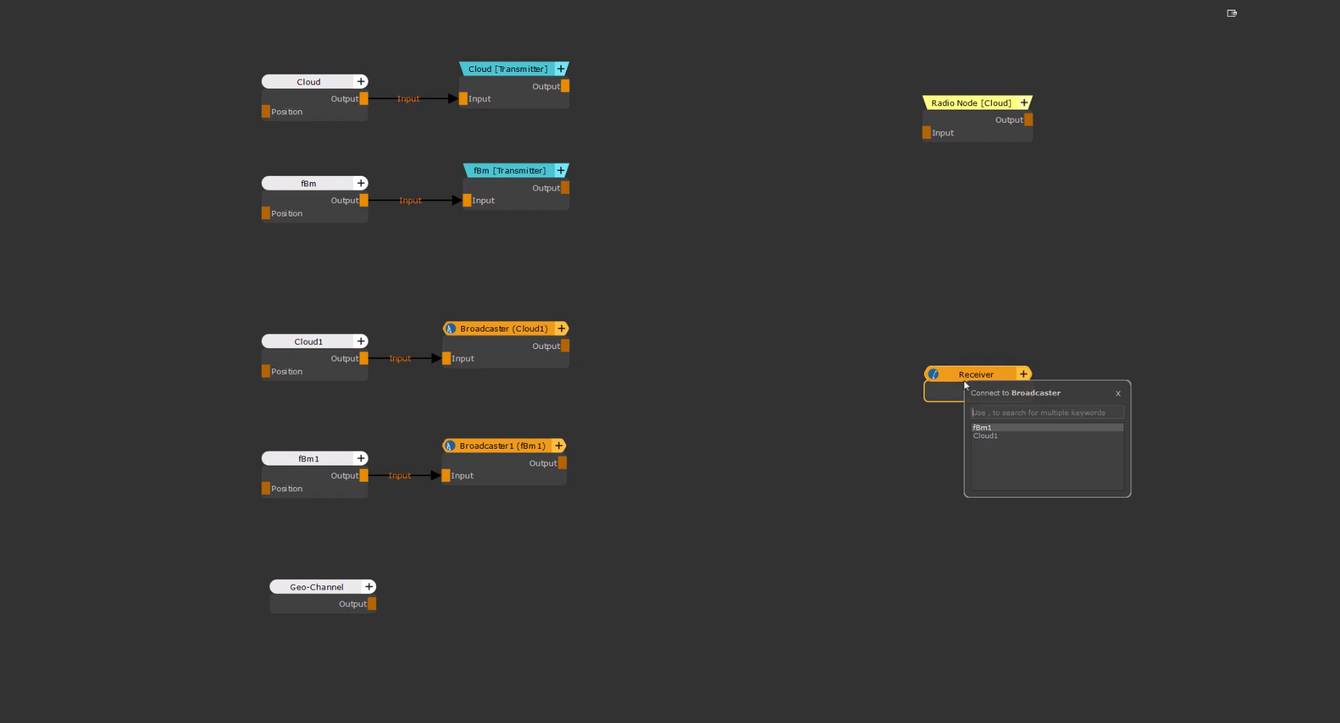
{"action": "left_click", "coordinate": [991, 437]}
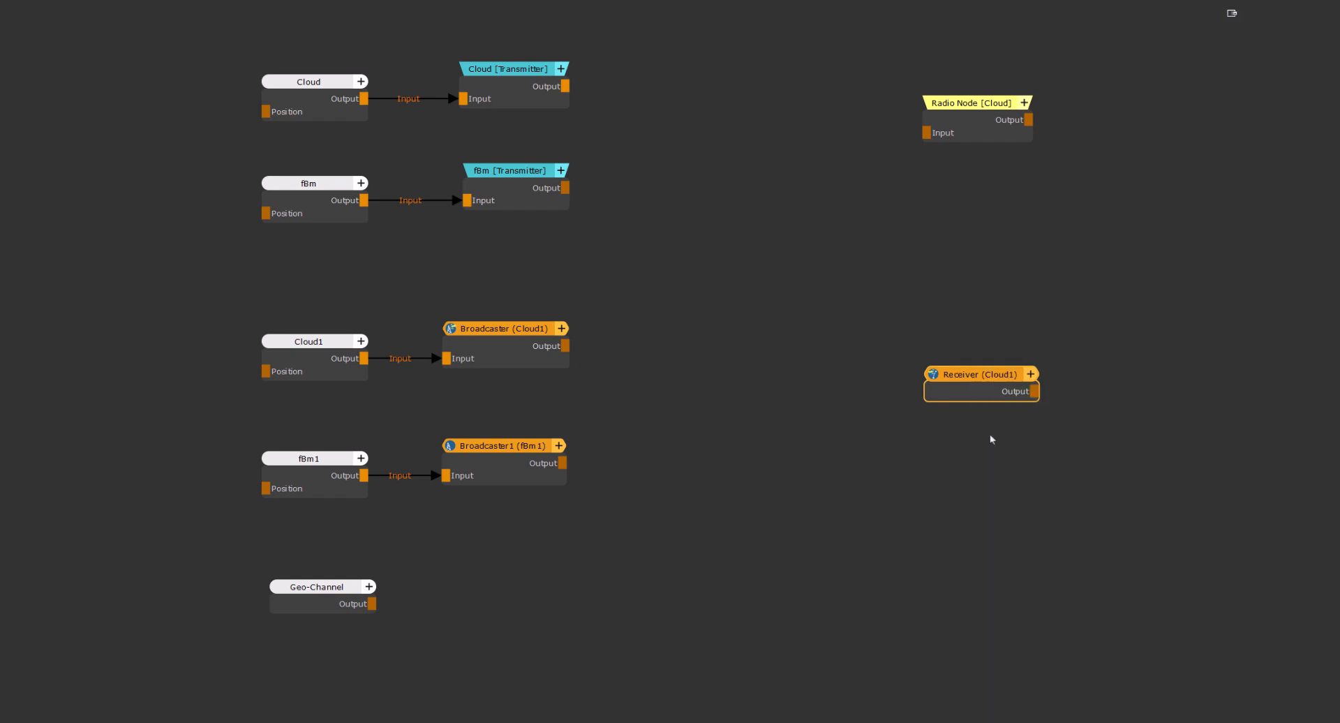
{"action": "double_click", "coordinate": [982, 389]}
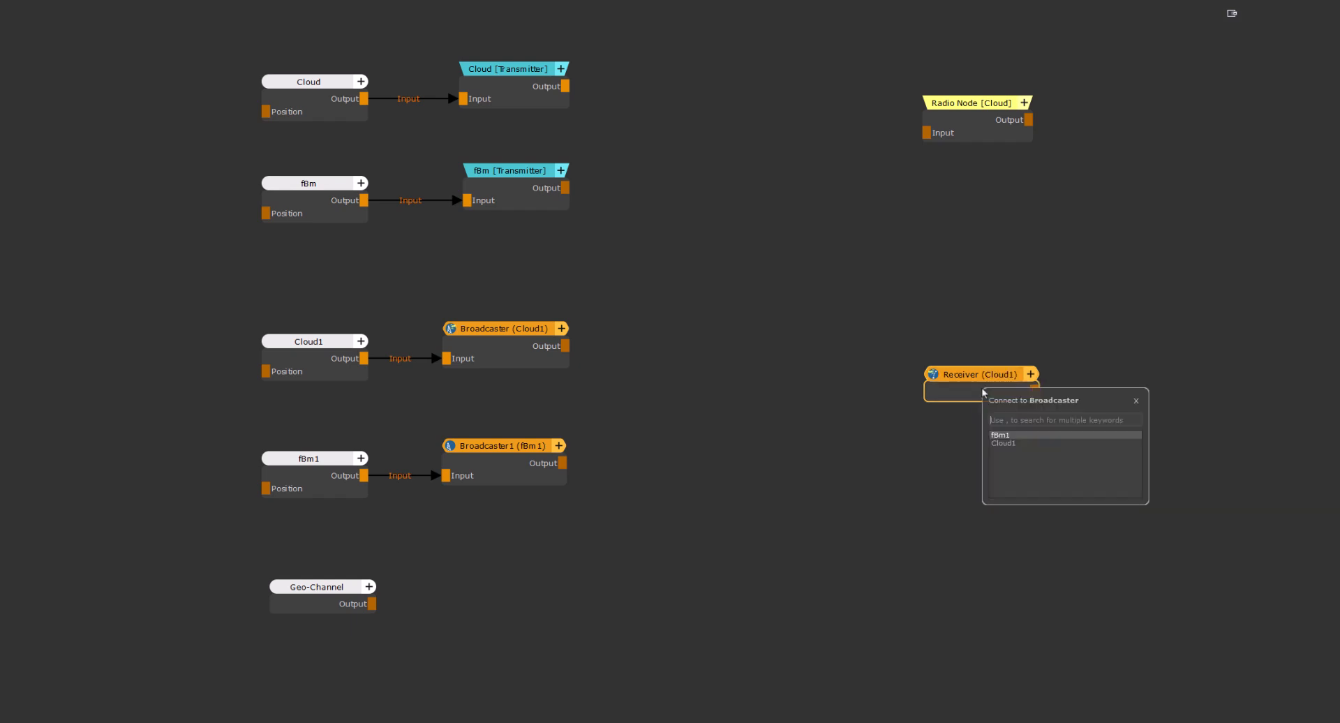
{"action": "left_click", "coordinate": [1010, 437]}
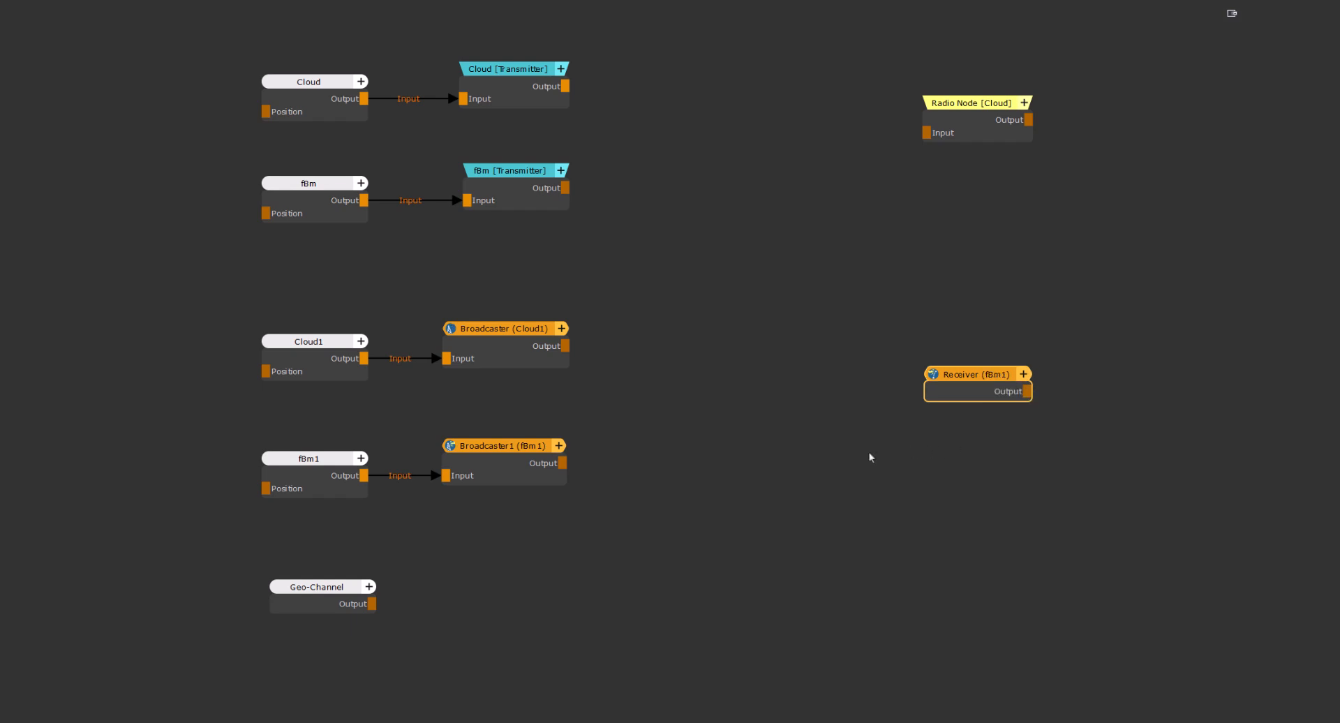
- Set the broadcast channel of the Broadcaster fed by Cloud1 to "My Name"
{"action": "left_click", "coordinate": [460, 349]}
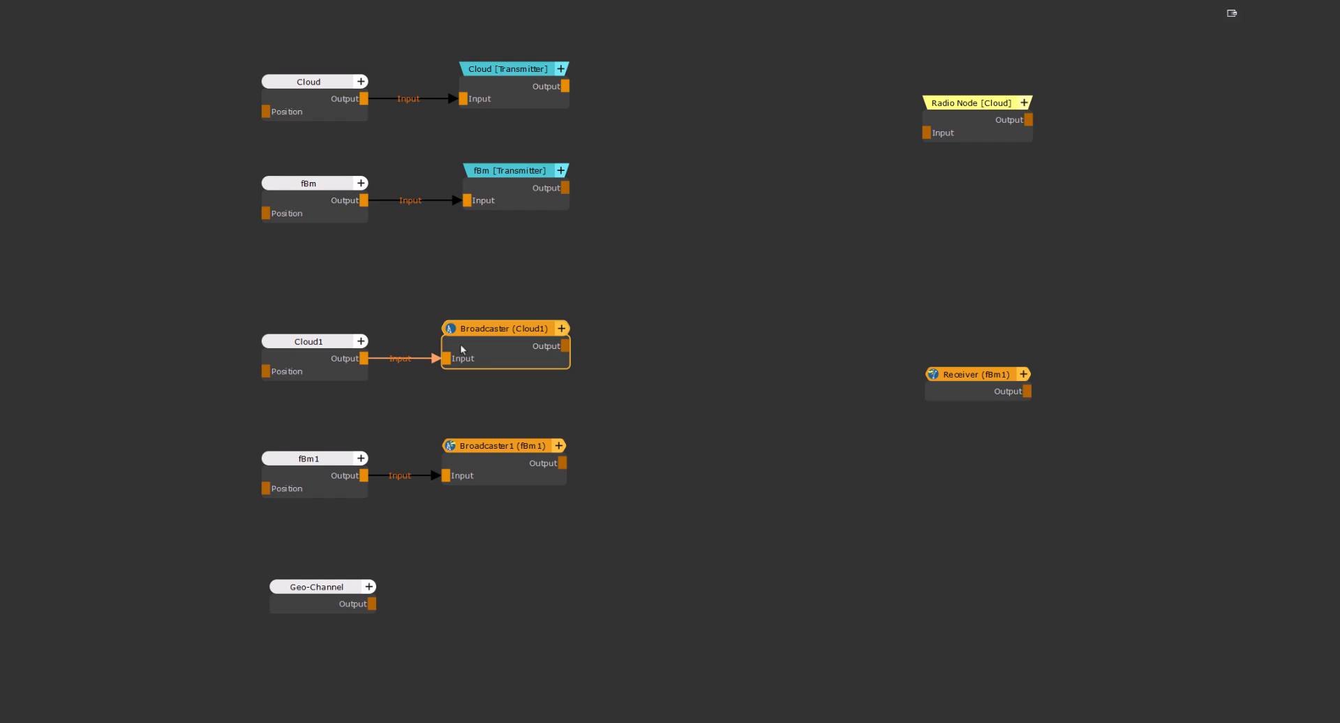
{"action": "double_click", "coordinate": [460, 349]}
{"action": "left_click", "coordinate": [509, 388]}
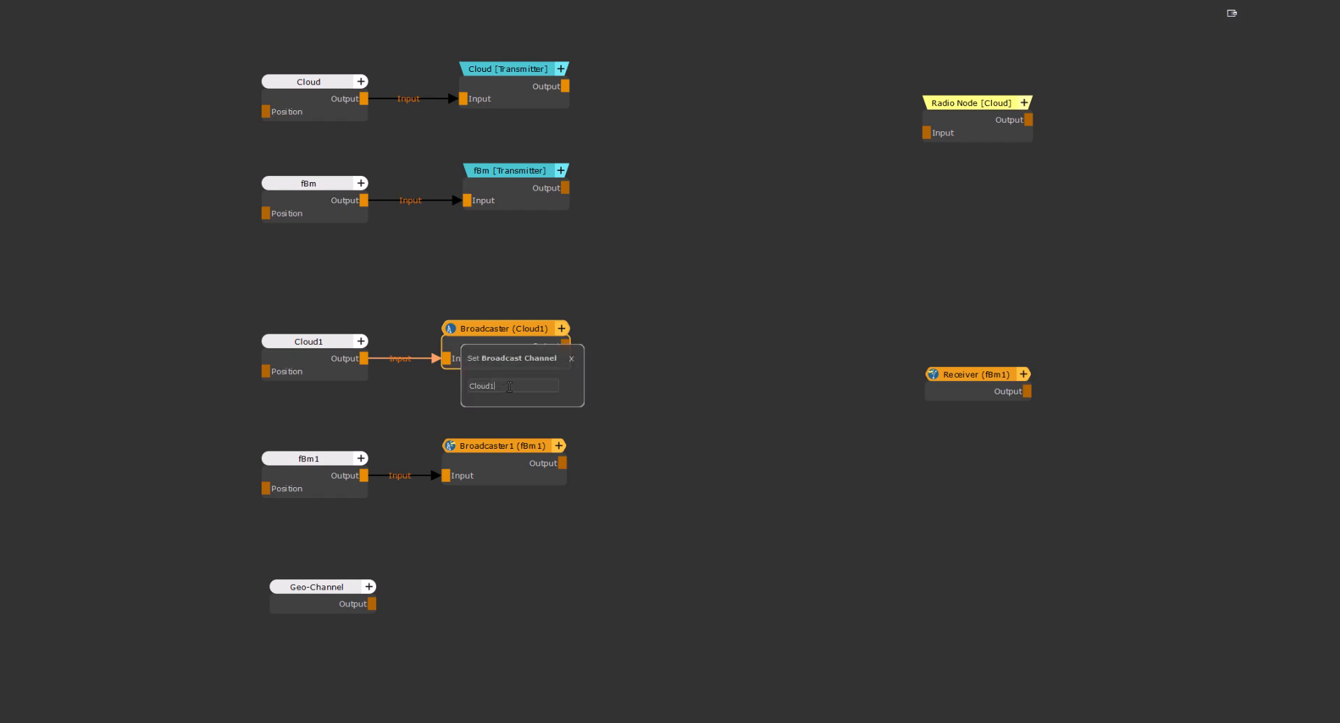
{"action": "key", "text": "ctrl+a"}
{"action": "type", "text": "My Name"}
{"action": "key", "text": "Return"}
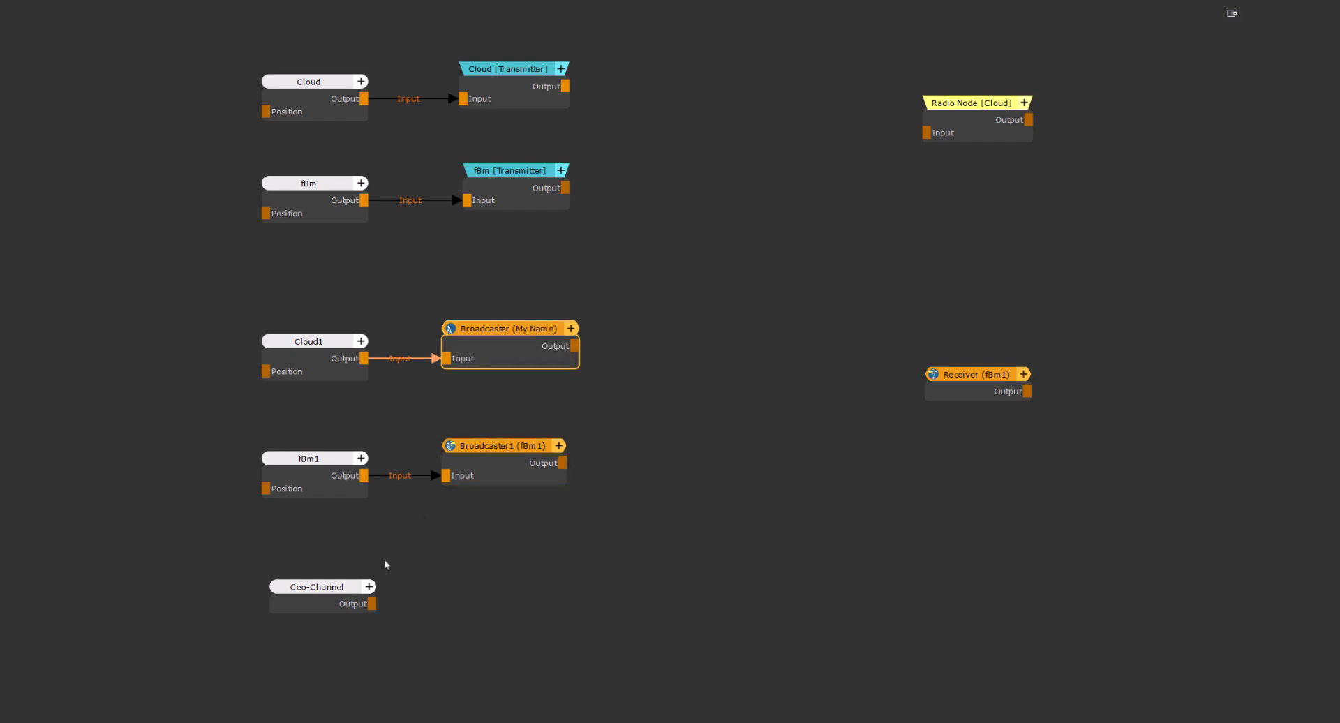
- Connect the Geo-Channel node to the Curvature geo channel
{"action": "left_click", "coordinate": [338, 605]}
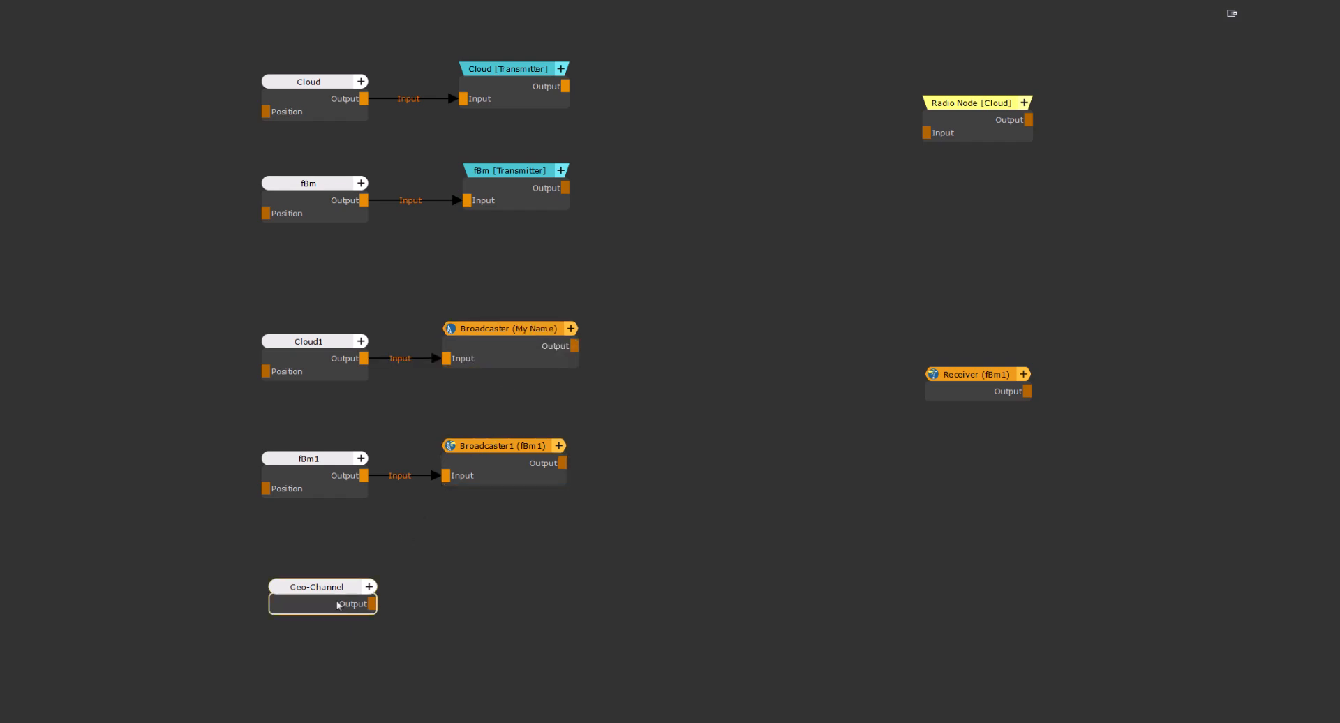
{"action": "double_click", "coordinate": [338, 605]}
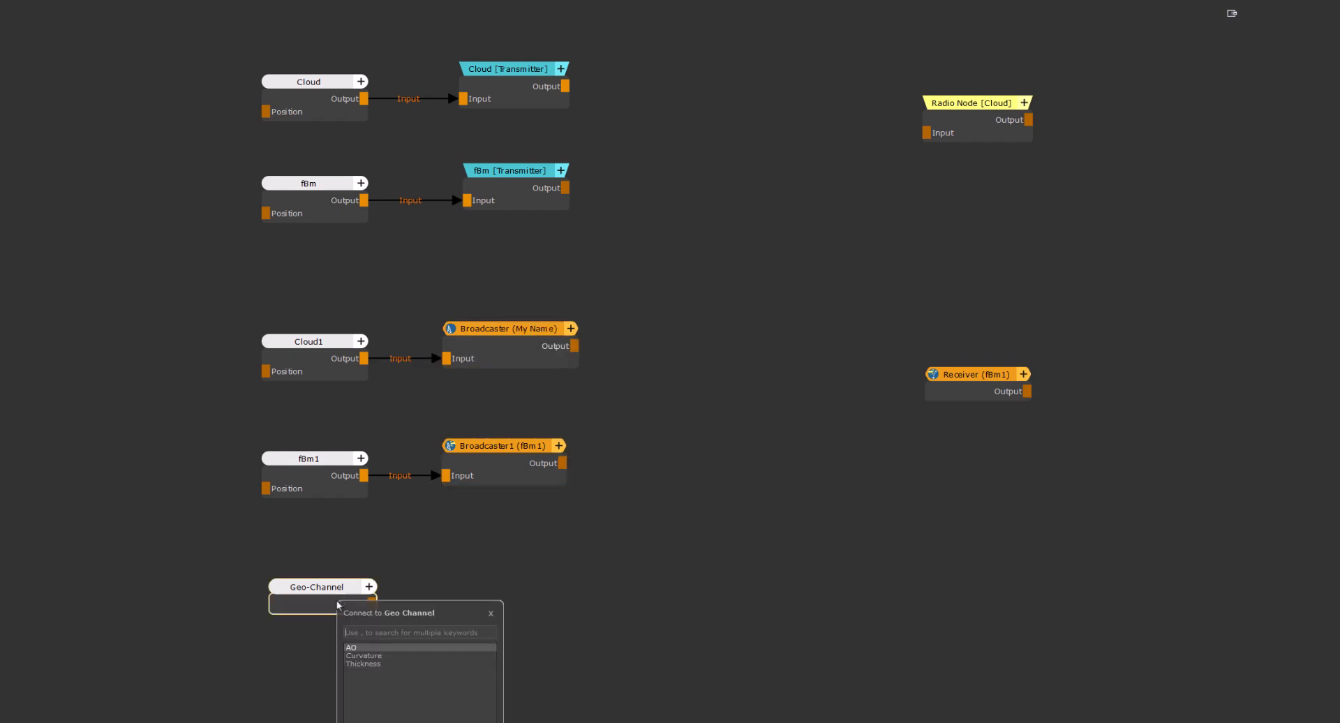
{"action": "double_click", "coordinate": [380, 656]}
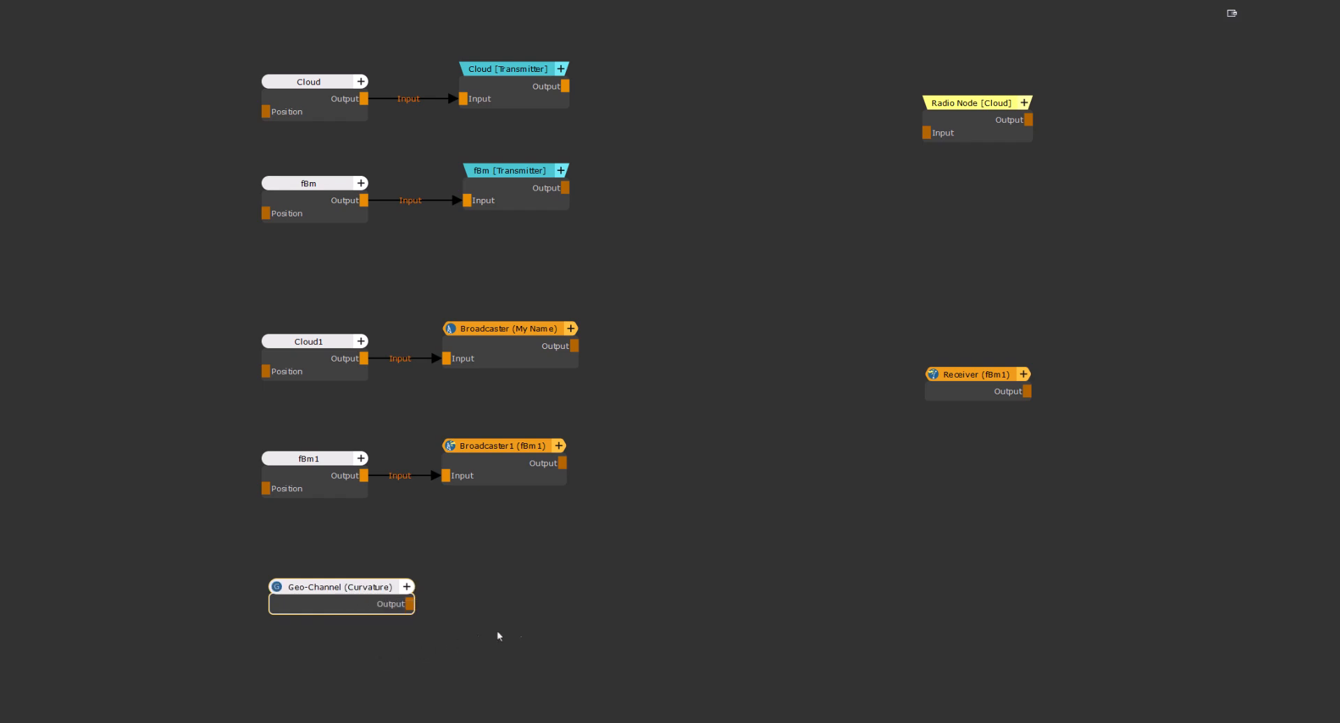
{"action": "key", "text": "shift+r"}
{"action": "right_click", "coordinate": [656, 176]}
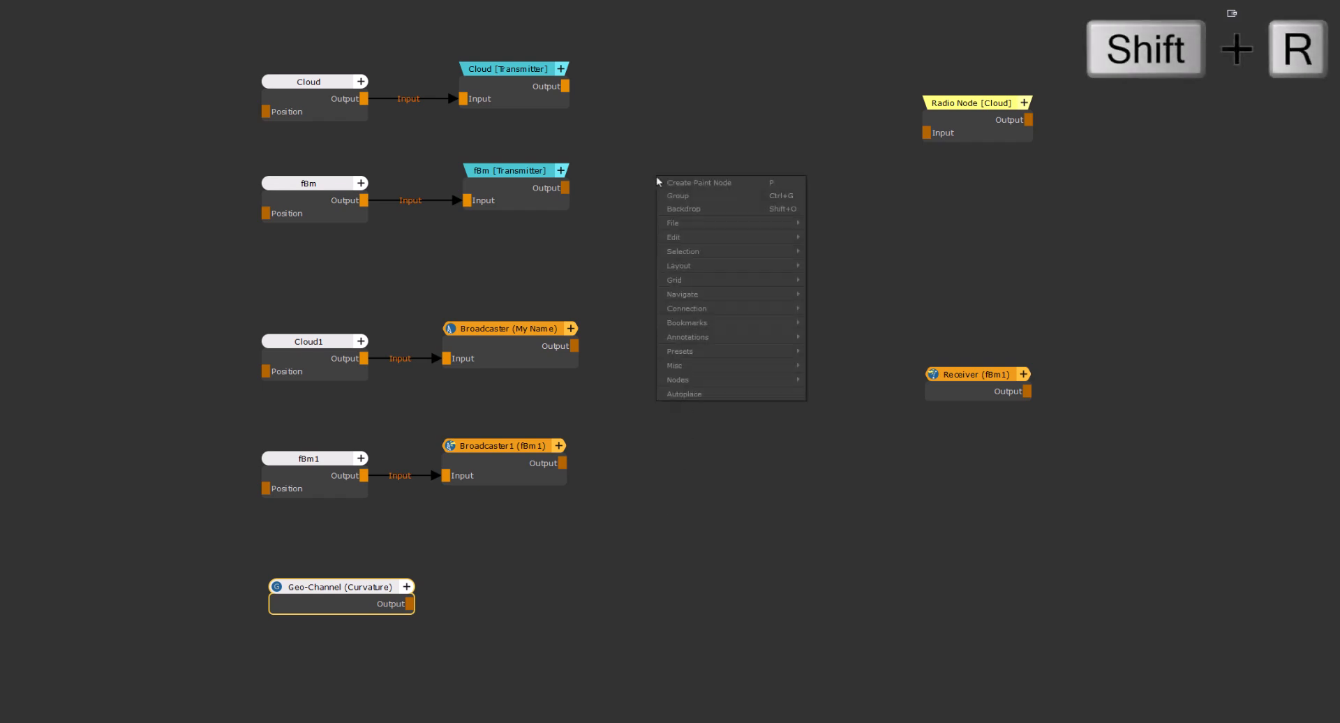
{"action": "mouse_move", "coordinate": [763, 298]}
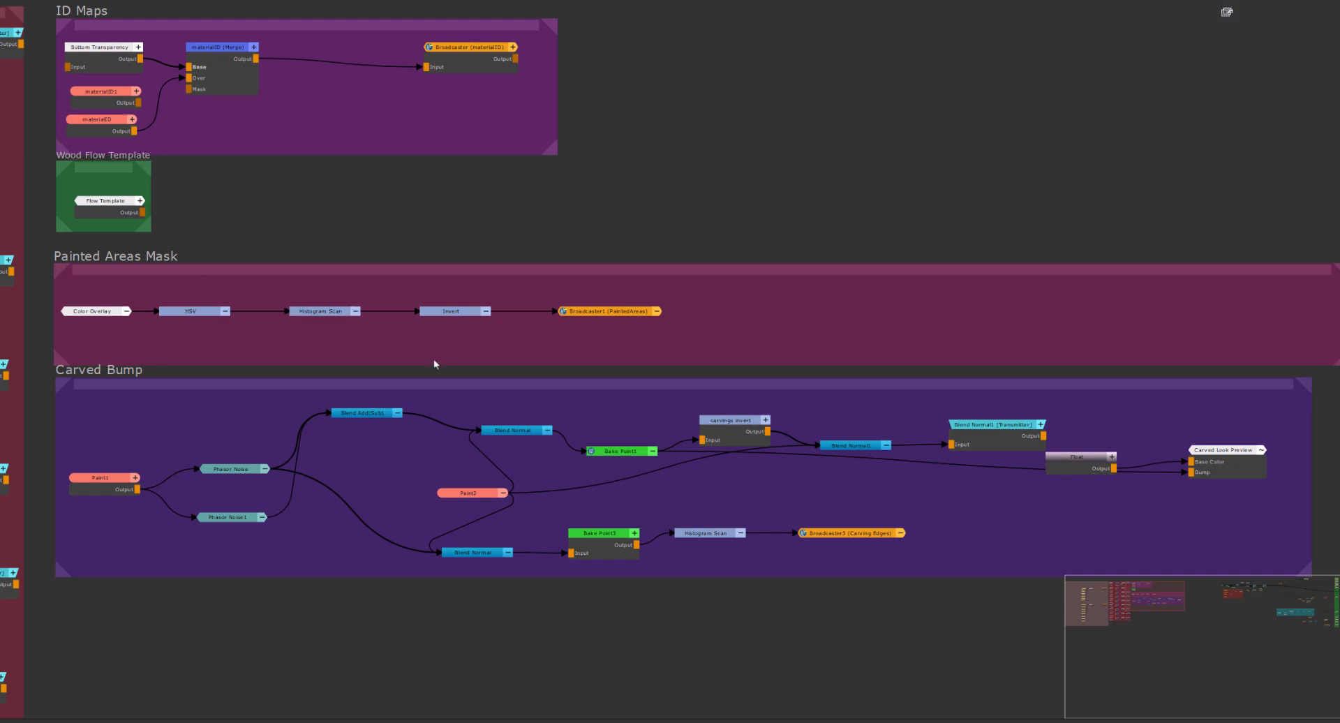
- Select the node chain in the Painted Areas Mask backdrop and slide its nodes along together
{"action": "left_click_drag", "start_coordinate": [707, 304], "coordinate": [87, 328]}
{"action": "mouse_move", "coordinate": [211, 326]}
{"action": "left_mouse_down", "text": "ctrl+shift"}
{"action": "mouse_move", "coordinate": [843, 326]}
{"action": "mouse_move", "coordinate": [413, 311]}
{"action": "left_mouse_up", "text": "ctrl+shift"}
{"action": "mouse_move", "coordinate": [250, 284]}
{"action": "left_mouse_down", "text": "ctrl+shift"}
{"action": "mouse_move", "coordinate": [234, 297]}
{"action": "mouse_move", "coordinate": [226, 360]}
{"action": "mouse_move", "coordinate": [227, 309]}
{"action": "left_mouse_up", "text": "ctrl+shift"}
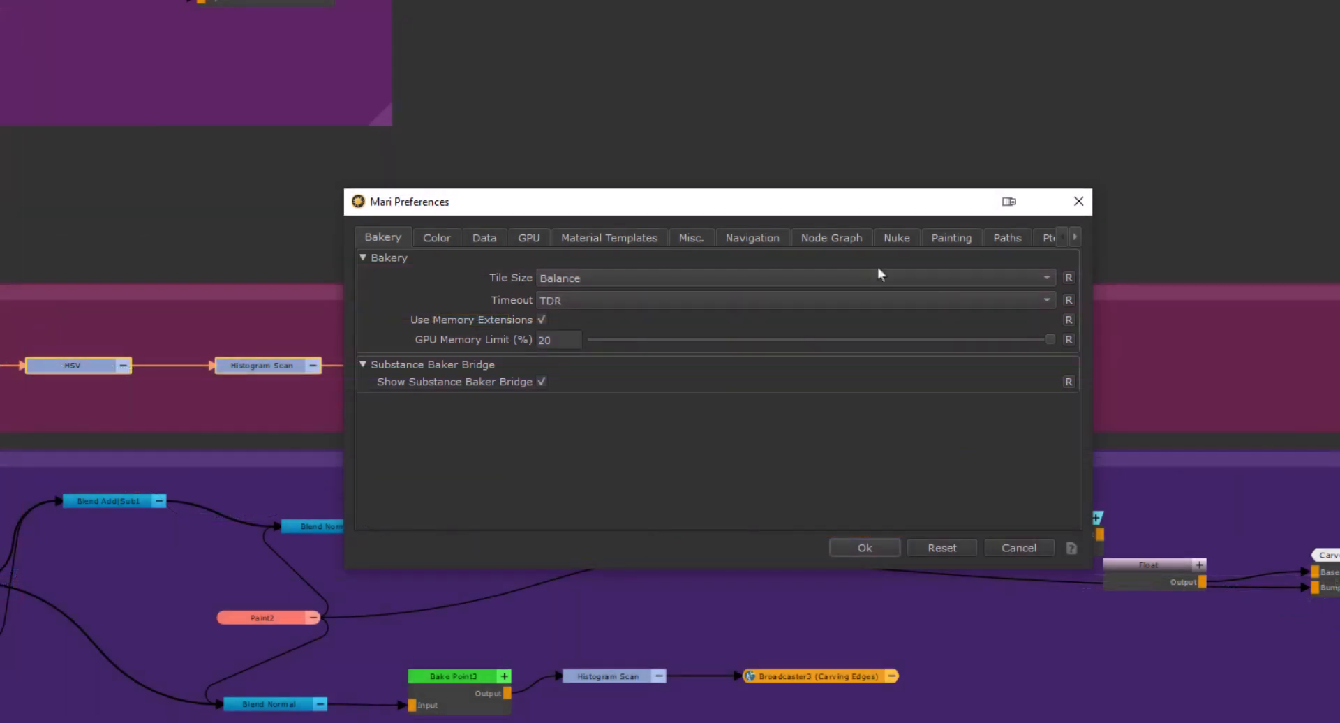
- Toggle the Allow Node Sliding option in the Node Graph preferences
{"action": "left_click", "coordinate": [833, 241]}
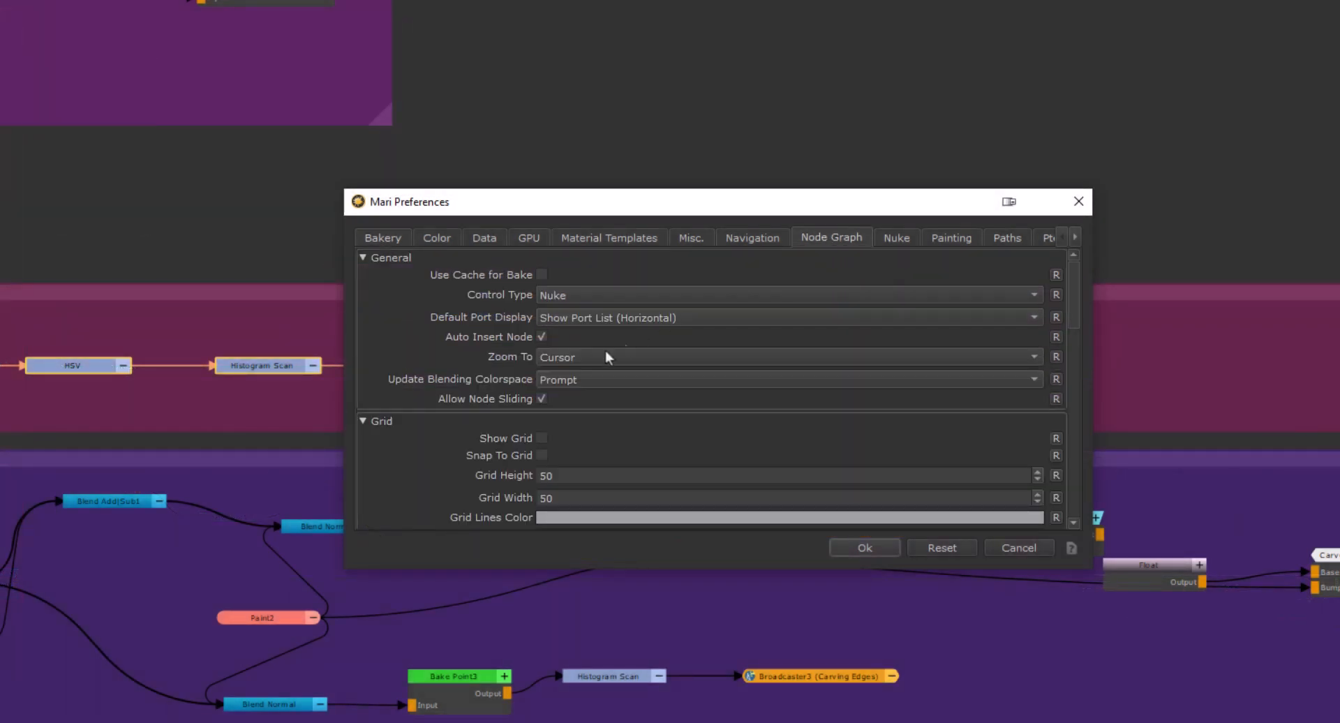
{"action": "left_click", "coordinate": [542, 400]}
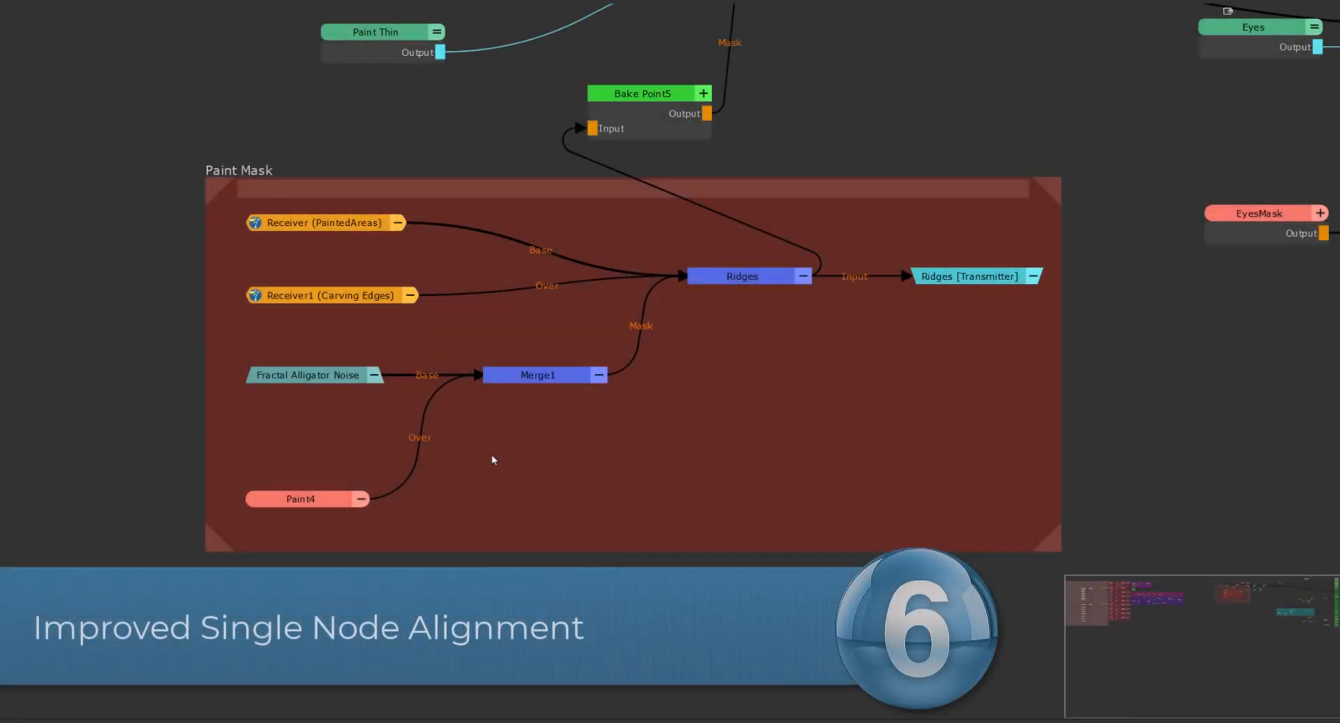
- Align the Paint4 node sideways to its Merge1 connection and align the Ridges transmitter to the Ridges node
{"action": "left_click", "coordinate": [318, 501]}
{"action": "left_click_drag", "start_coordinate": [318, 501], "coordinate": [733, 503]}
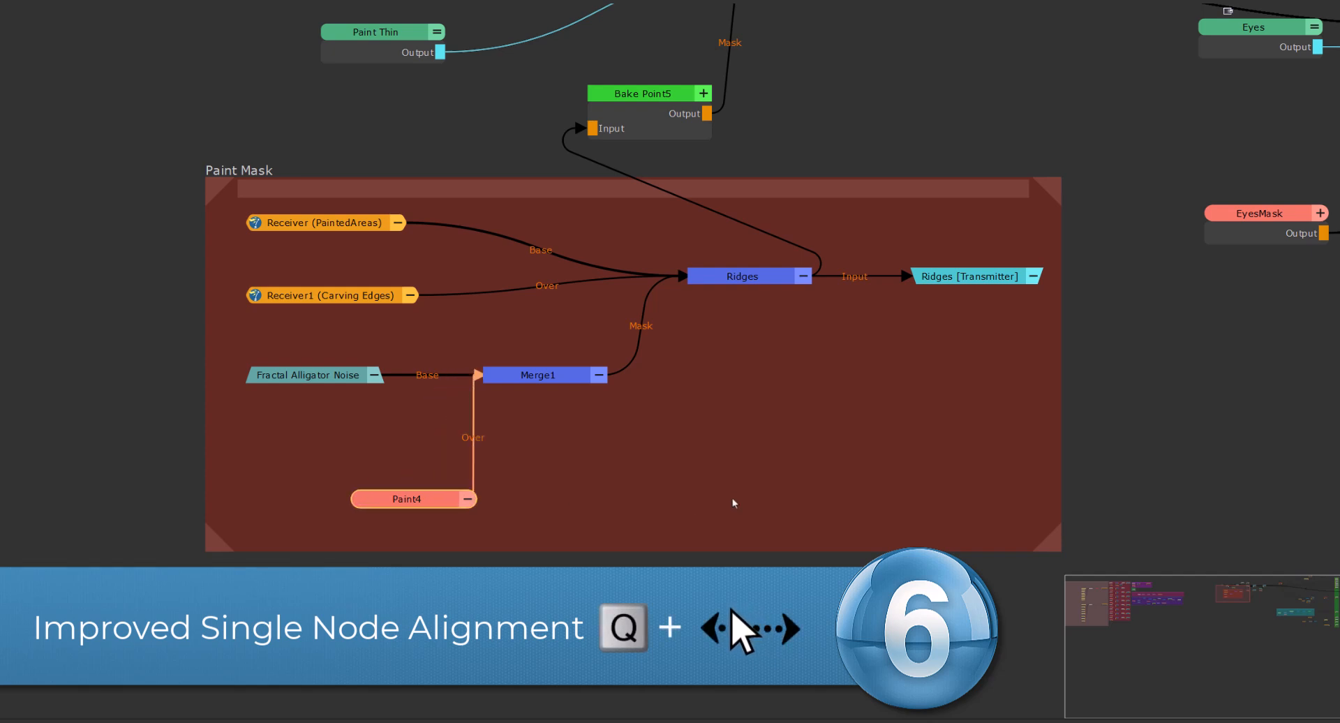
{"action": "left_click", "coordinate": [952, 283]}
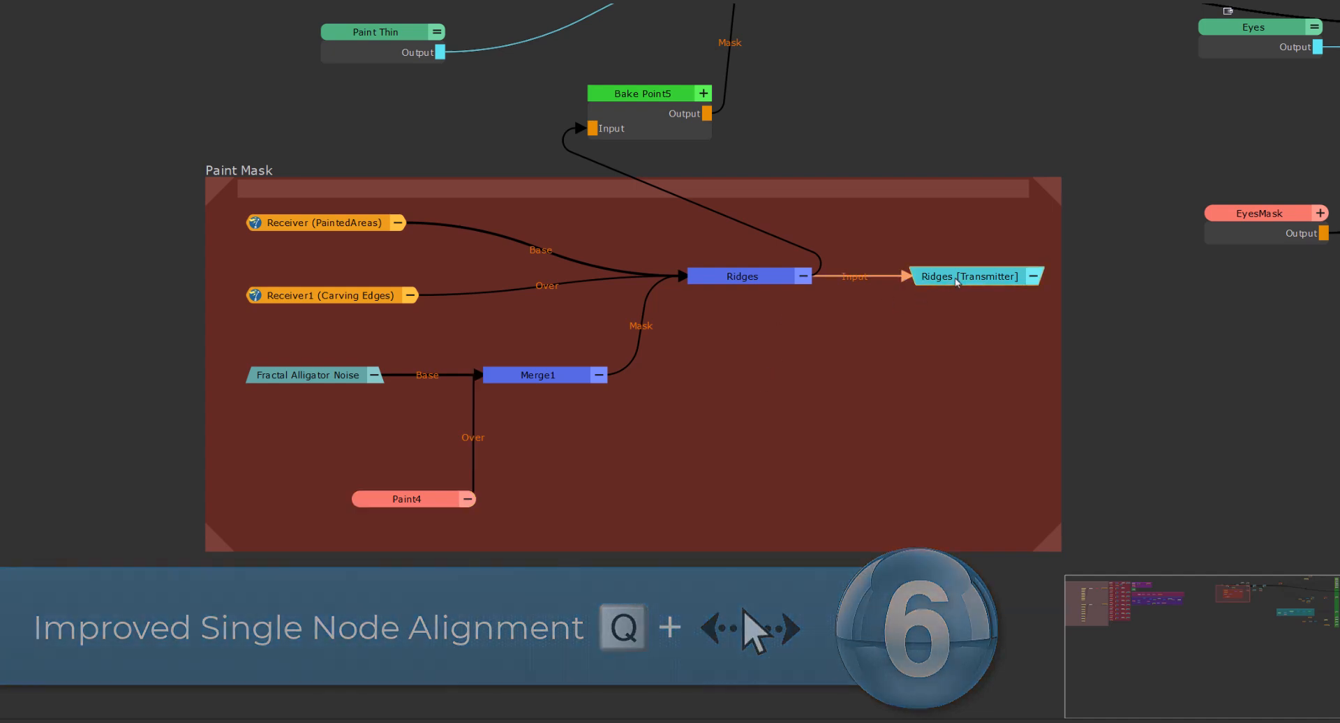
{"action": "left_click_drag", "start_coordinate": [951, 283], "coordinate": [667, 302]}
{"action": "left_click", "coordinate": [772, 392]}
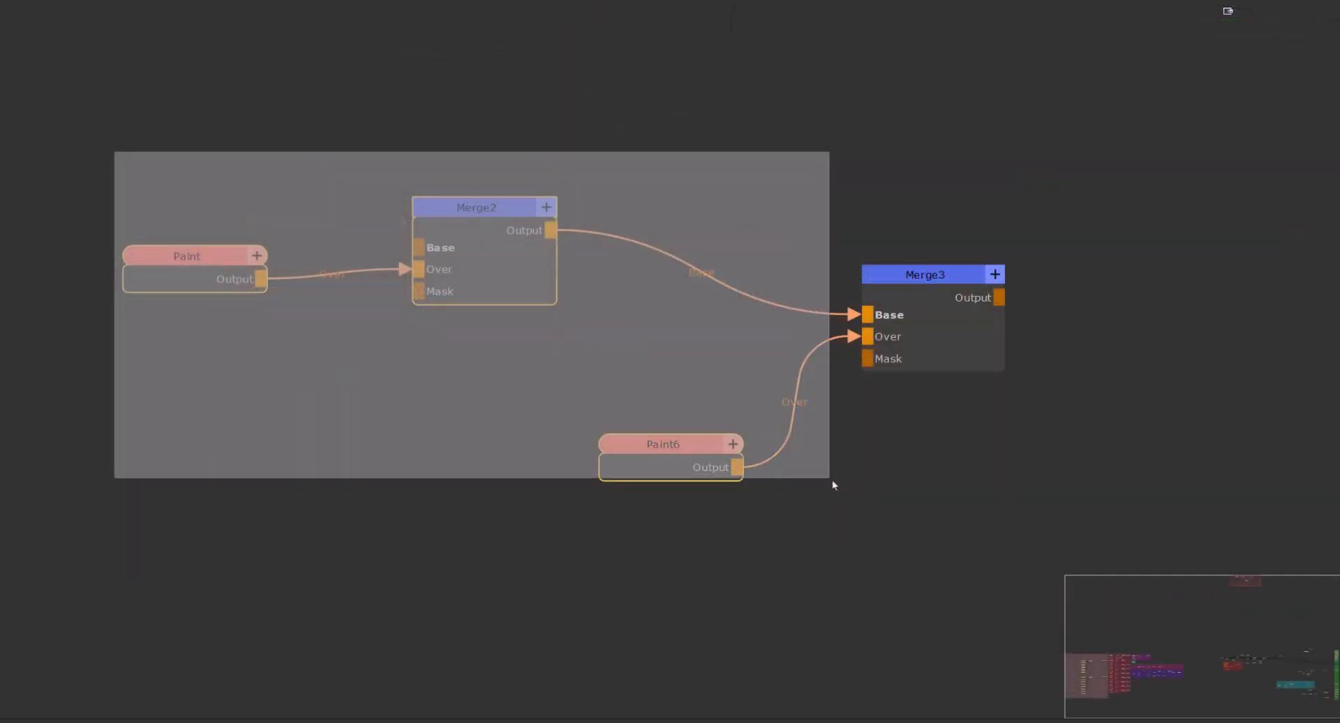
- Try aligning Paint, Merge2, Paint6 and Merge3 together in one row, and undo the alignment
{"action": "left_click_drag", "start_coordinate": [832, 480], "coordinate": [982, 517]}
{"action": "left_click_drag", "start_coordinate": [887, 550], "coordinate": [813, 198]}
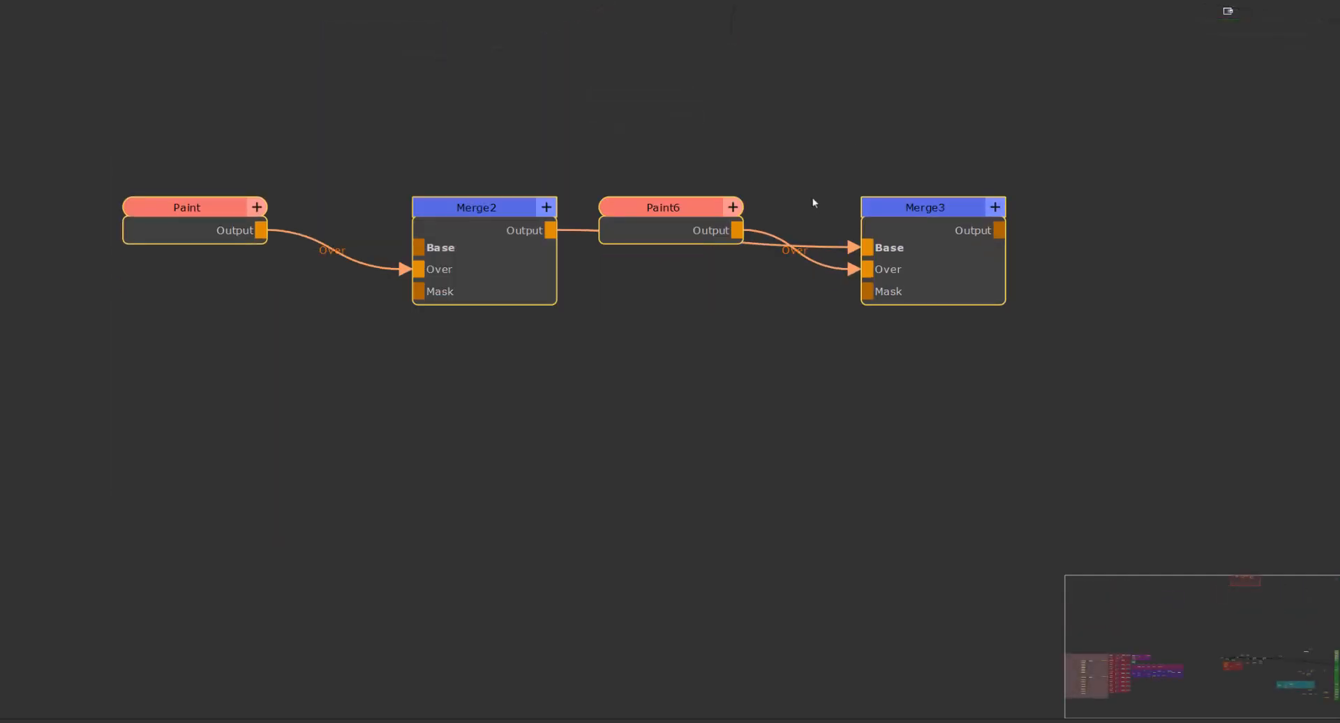
{"action": "key", "text": "ctrl+z"}
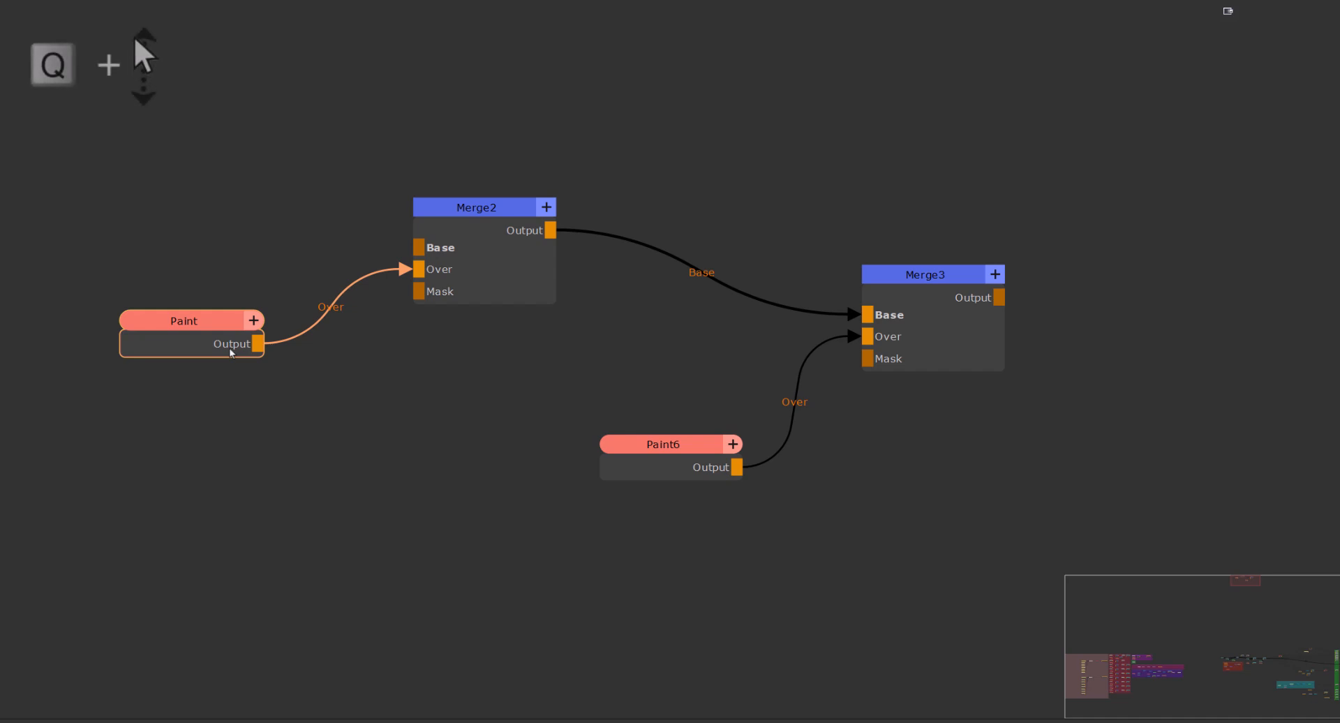
- Align the single Paint node vertically with its connection to Merge2
{"action": "mouse_move", "coordinate": [229, 348]}
{"action": "left_mouse_down"}
{"action": "mouse_move", "coordinate": [209, 85]}
{"action": "mouse_move", "coordinate": [217, 137]}
{"action": "left_mouse_up"}
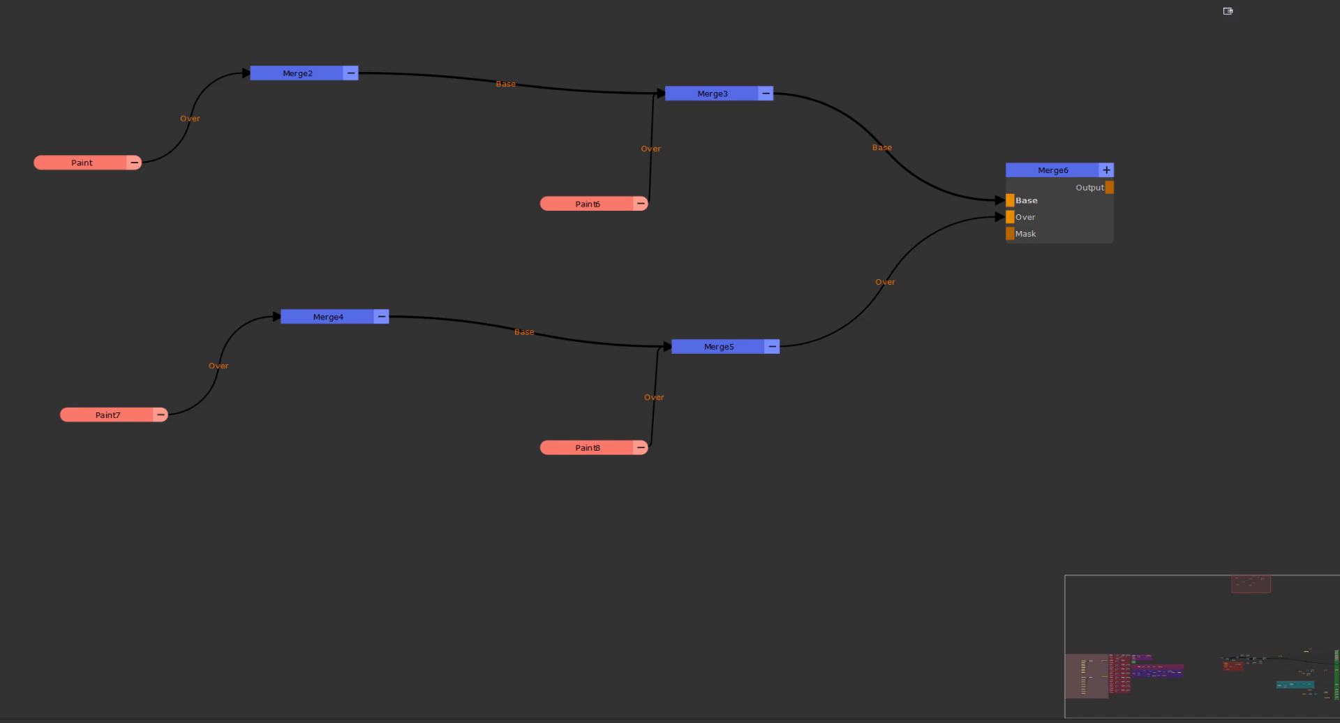
- Align the Paint, Merge2, Merge3 chain and the Paint7, Merge4, Merge5 chain as separate streams, each in its own row
{"action": "key", "text": "alt+q"}
{"action": "mouse_move", "coordinate": [69, 30]}
{"action": "left_mouse_down"}
{"action": "mouse_move", "coordinate": [391, 149]}
{"action": "mouse_move", "coordinate": [744, 171]}
{"action": "left_mouse_up"}
{"action": "left_click_drag", "start_coordinate": [53, 286], "coordinate": [778, 419]}
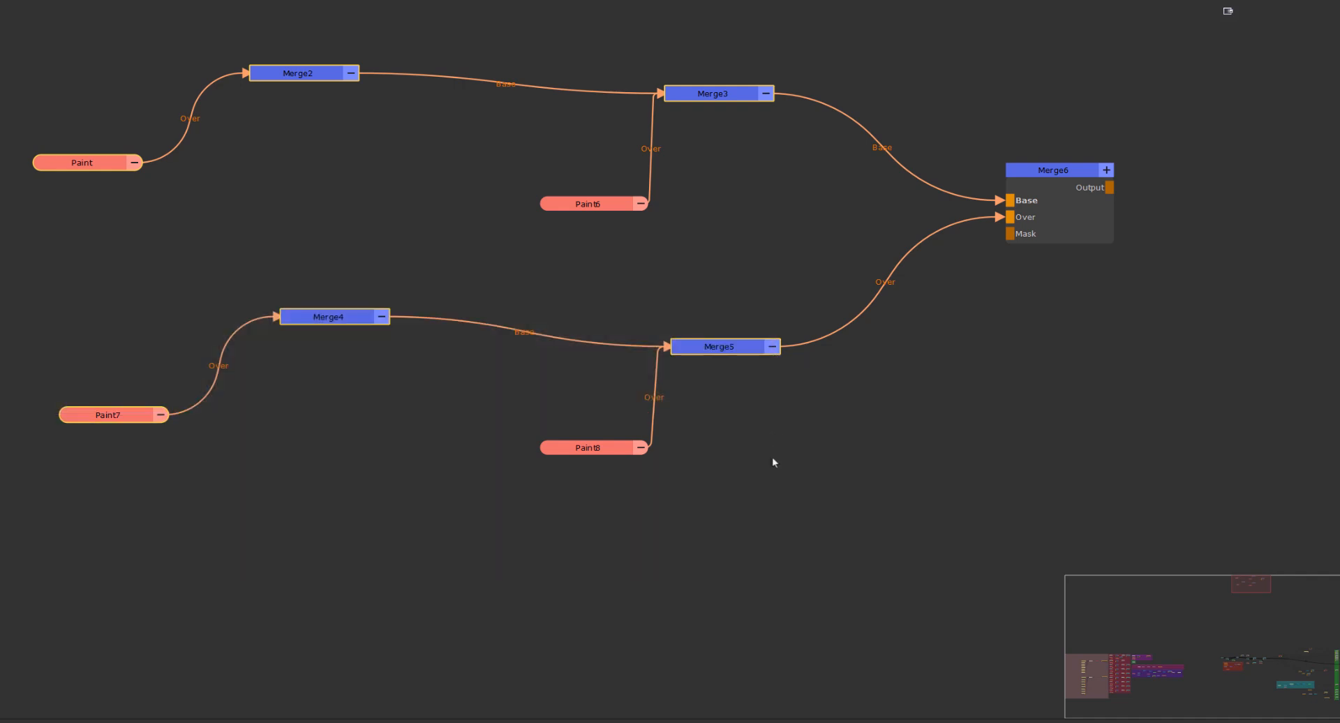
{"action": "key", "text": "alt+q"}
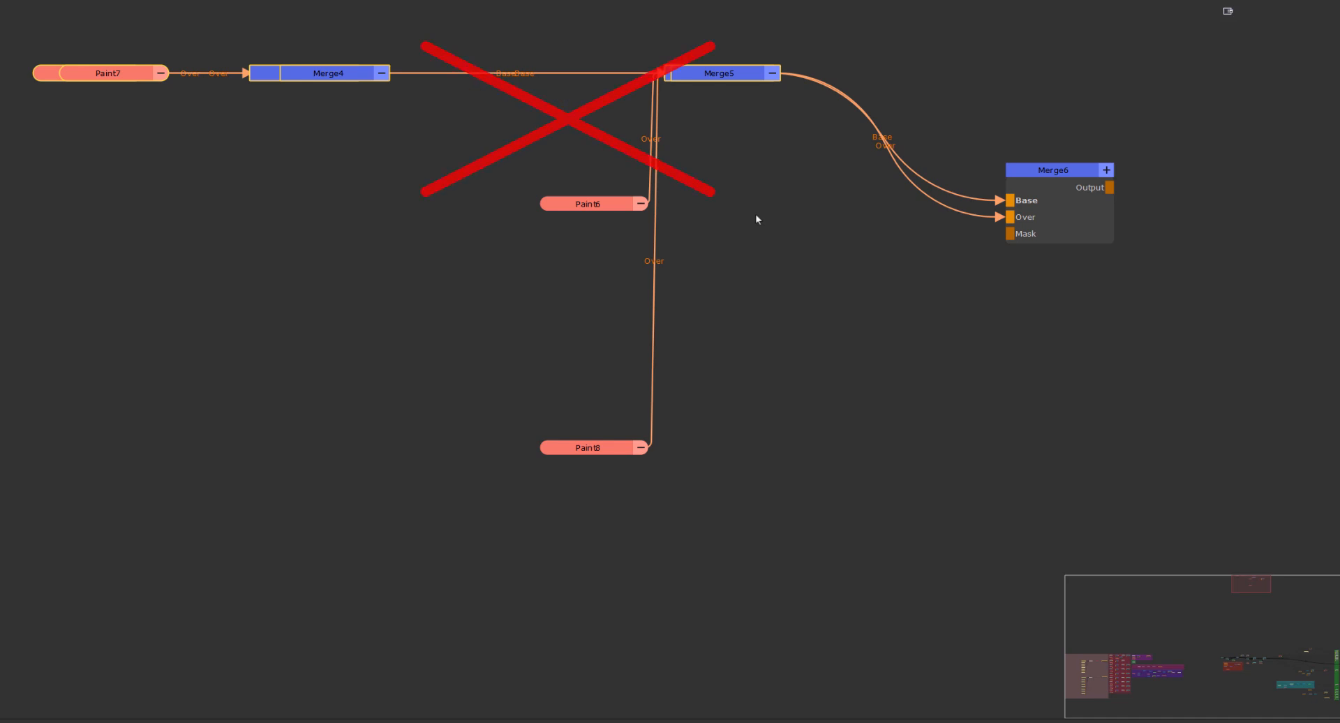
{"action": "key", "text": "alt+q"}
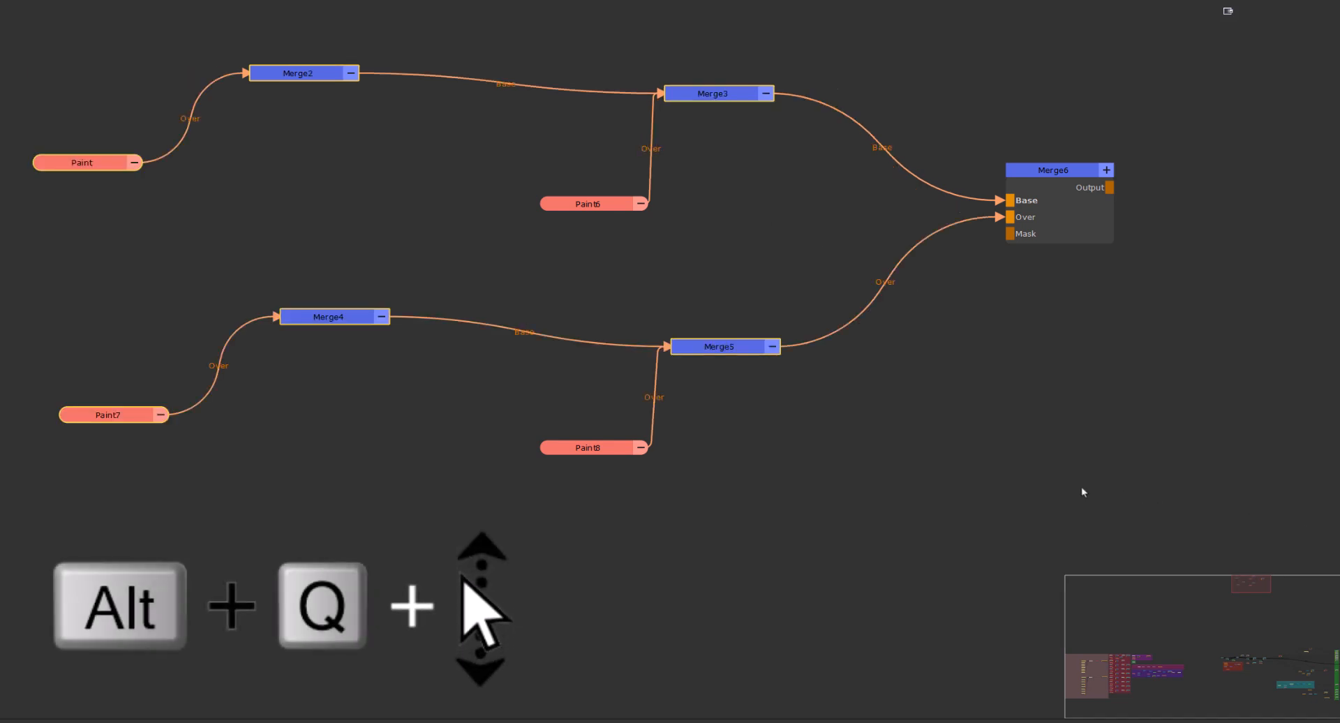
{"action": "key", "text": "alt+q"}
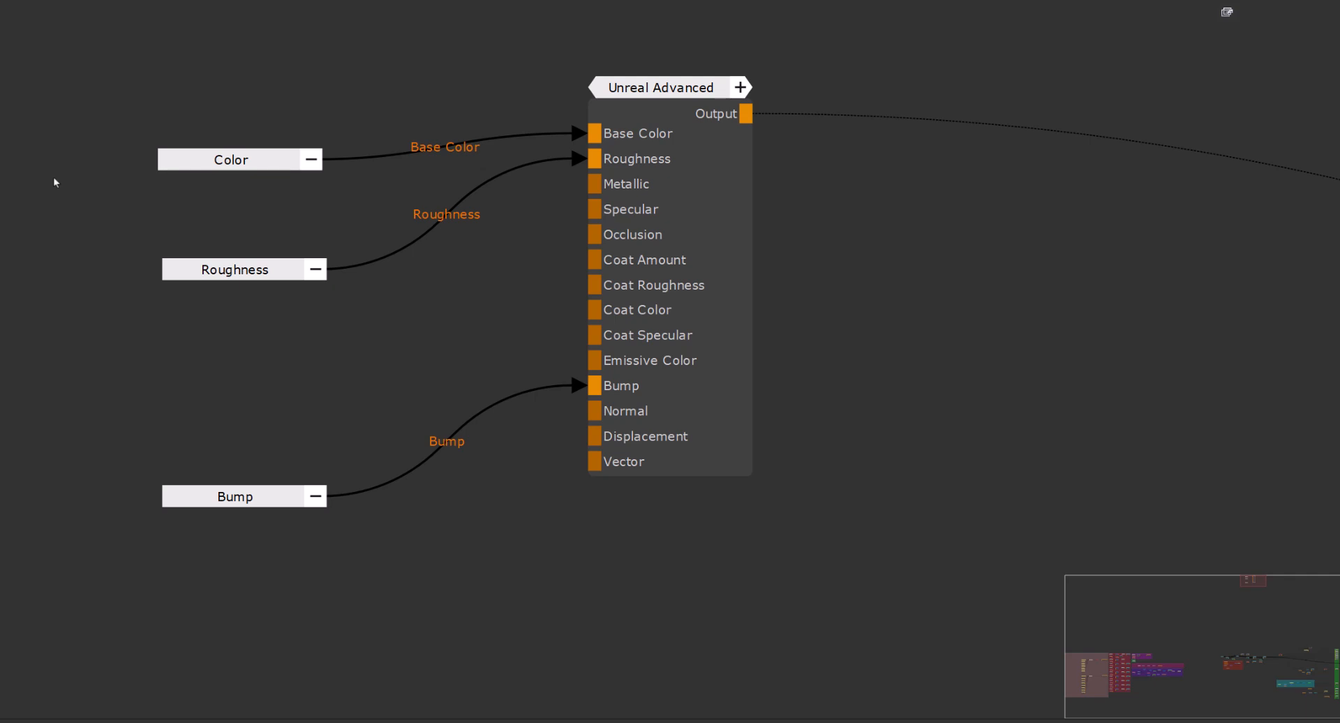
- Align the Color, Roughness and Bump nodes level with their own input ports on the Unreal Advanced node
{"action": "key", "text": "alt+q"}
{"action": "left_click_drag", "start_coordinate": [244, 576], "coordinate": [248, 130], "text": "alt"}
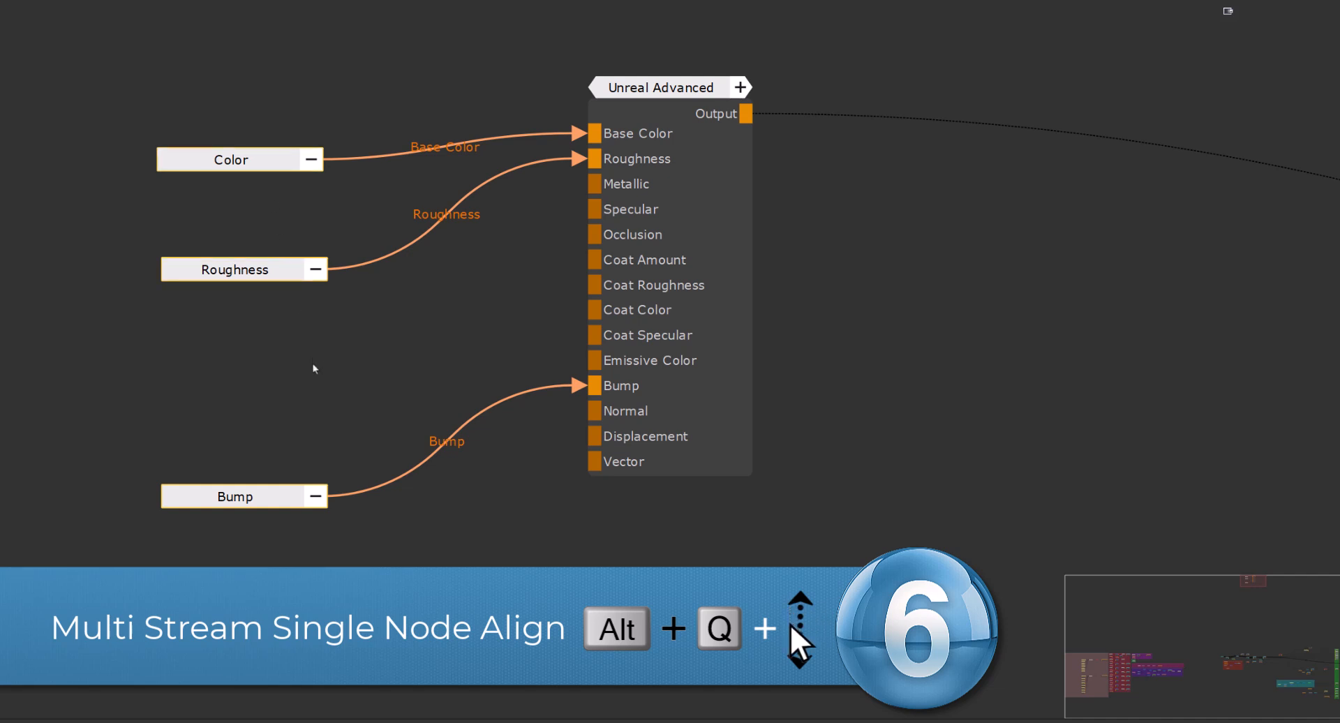
{"action": "key", "text": "alt+q"}
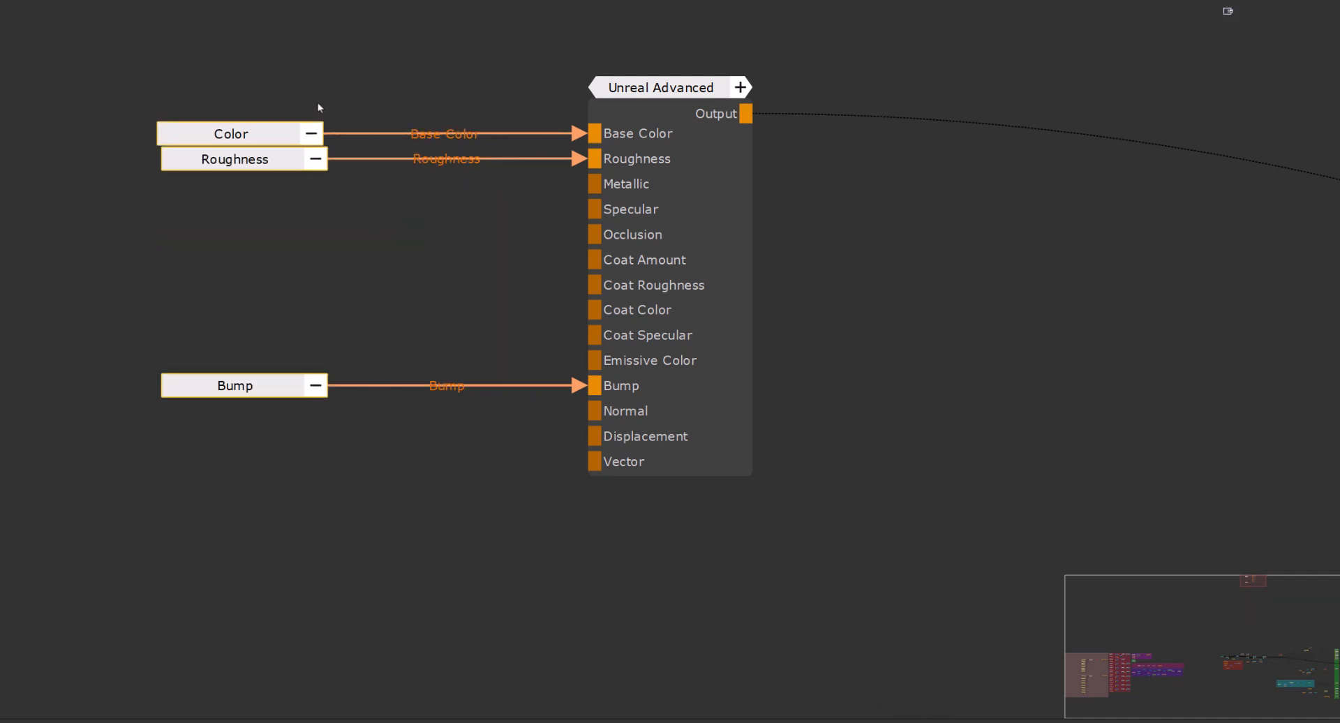
{"action": "key", "text": "alt+q"}
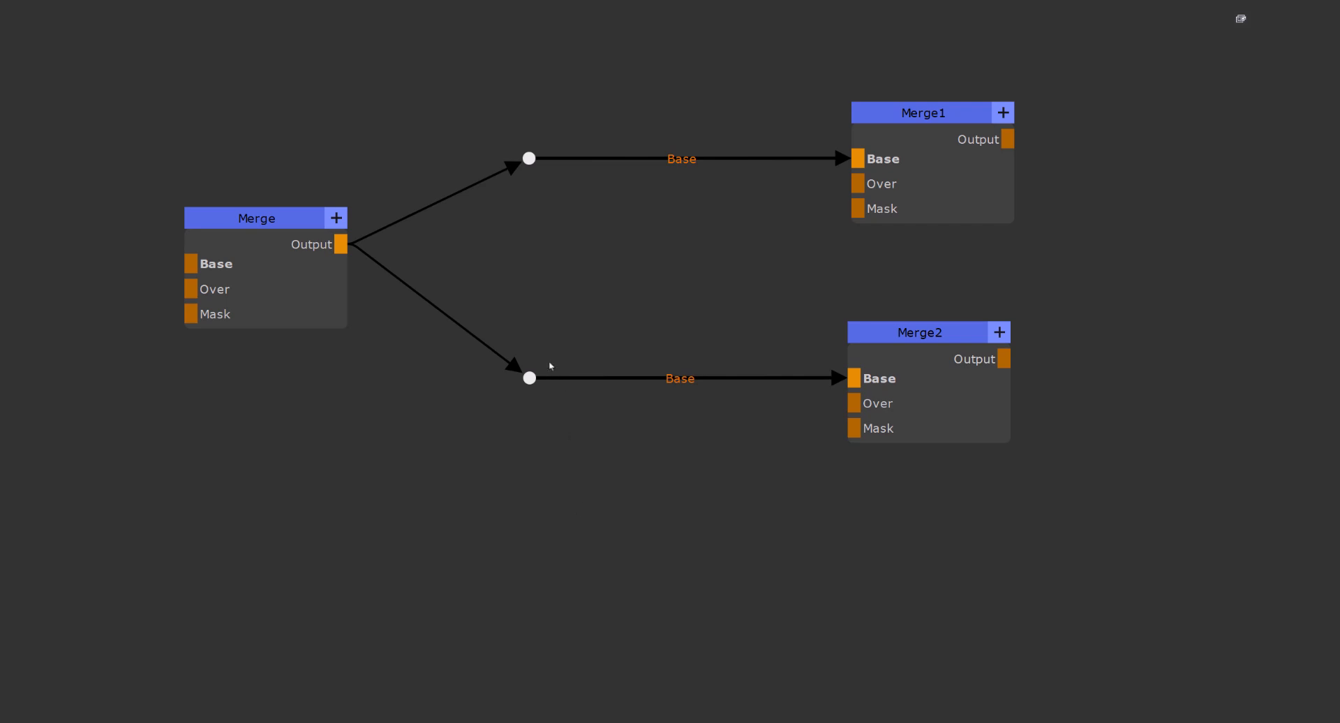
- Merge the two dot nodes between Merge and the Merge1 and Merge2 nodes into one
{"action": "left_click_drag", "start_coordinate": [521, 108], "coordinate": [557, 426]}
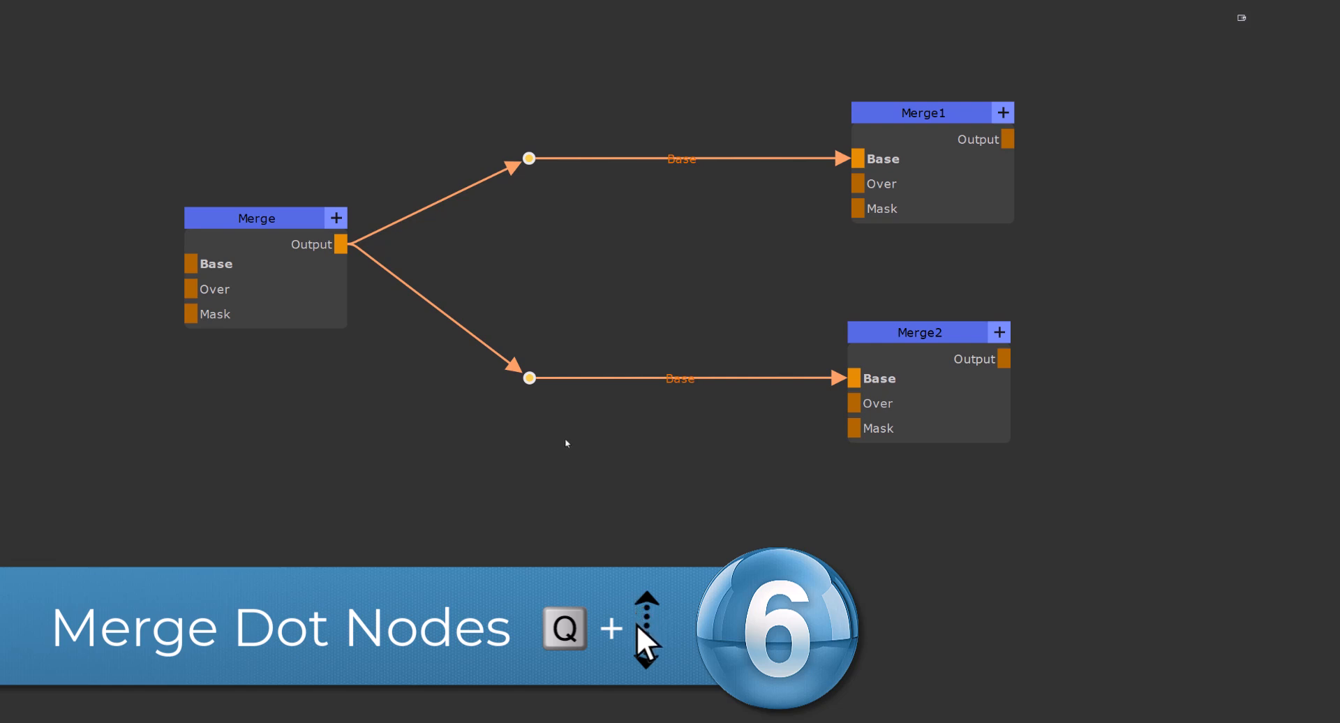
{"action": "key", "text": "q"}
{"action": "left_click_drag", "start_coordinate": [566, 445], "coordinate": [551, 277]}
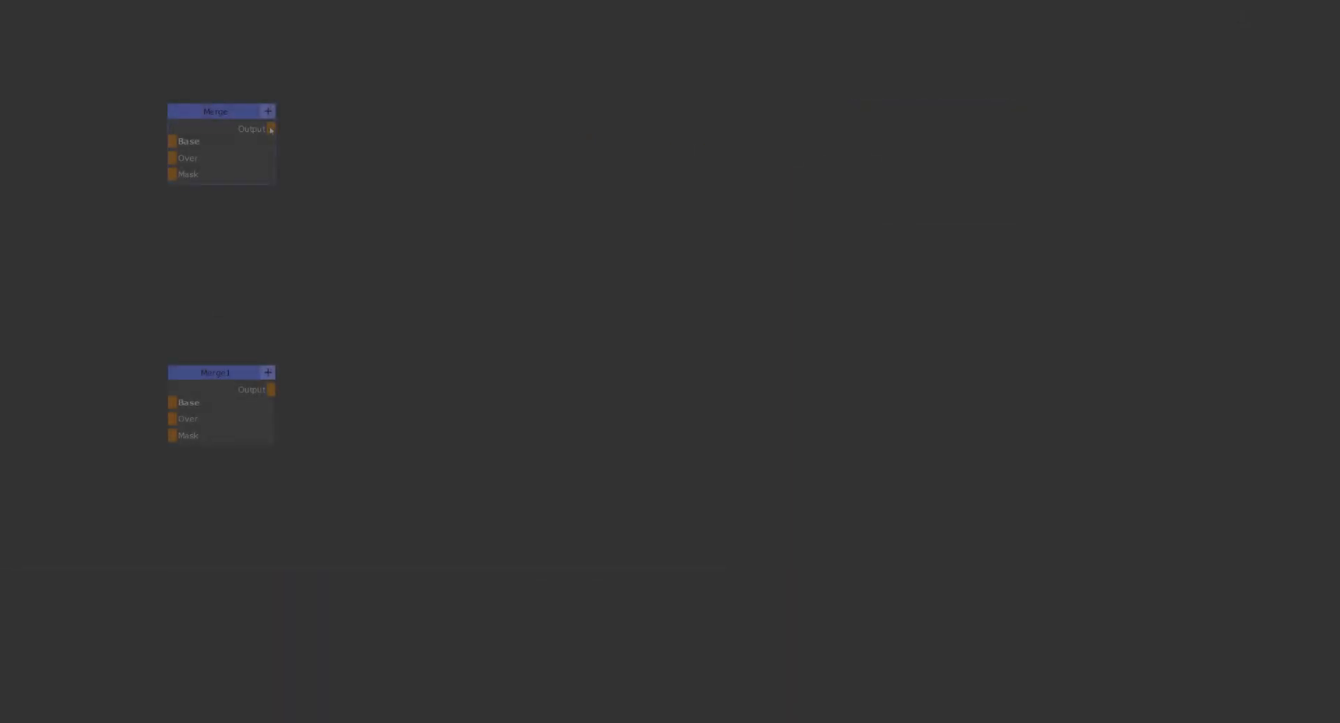
- Route a zigzag connection from the output of Merge through four dot nodes
{"action": "left_click_drag", "start_coordinate": [271, 129], "coordinate": [608, 75]}
{"action": "left_click_drag", "start_coordinate": [607, 71], "coordinate": [1207, 177]}
{"action": "key", "text": "period"}
{"action": "key", "text": "period"}
{"action": "key", "text": "period"}
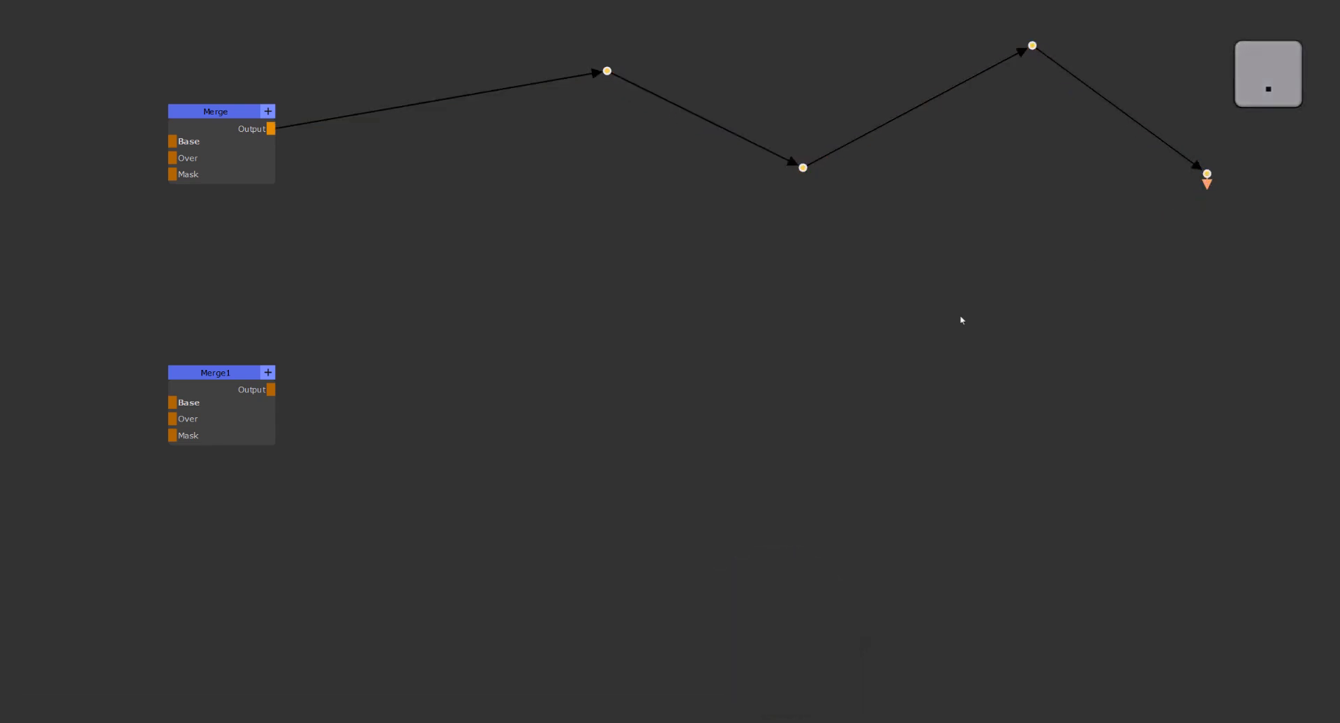
{"action": "key", "text": "period"}
- Route a connection from the output of Merge1 through a series of dot nodes
{"action": "left_click_drag", "start_coordinate": [274, 392], "coordinate": [655, 485]}
{"action": "key", "text": "period"}
{"action": "key", "text": "period"}
{"action": "left_click_drag", "start_coordinate": [656, 485], "coordinate": [1184, 295]}
{"action": "key", "text": "period"}
{"action": "key", "text": "period"}
{"action": "key", "text": "period"}
{"action": "key", "text": "period"}
{"action": "key", "text": "period"}
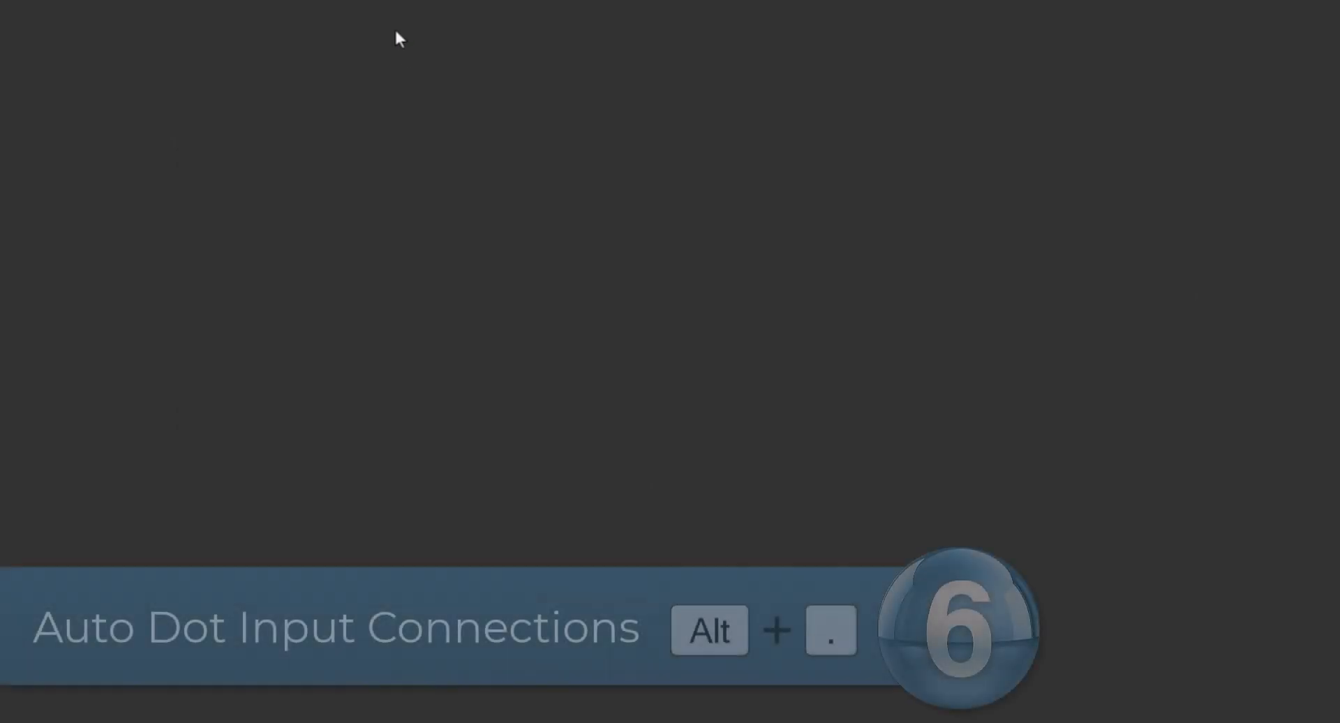
- Look up the auto dot input connections command and apply it to Blend Overlay, cycling to "U-shapes first, then complex paths"
{"action": "right_click", "coordinate": [395, 27]}
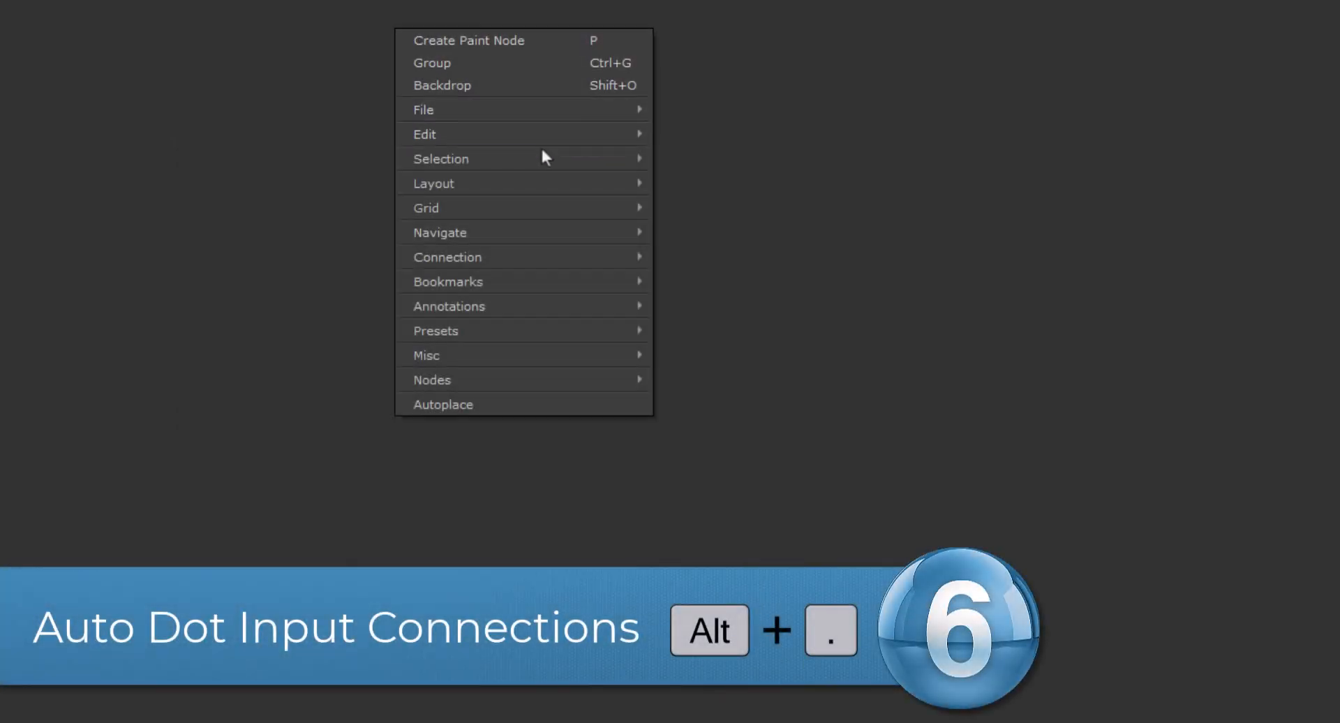
{"action": "mouse_move", "coordinate": [547, 252]}
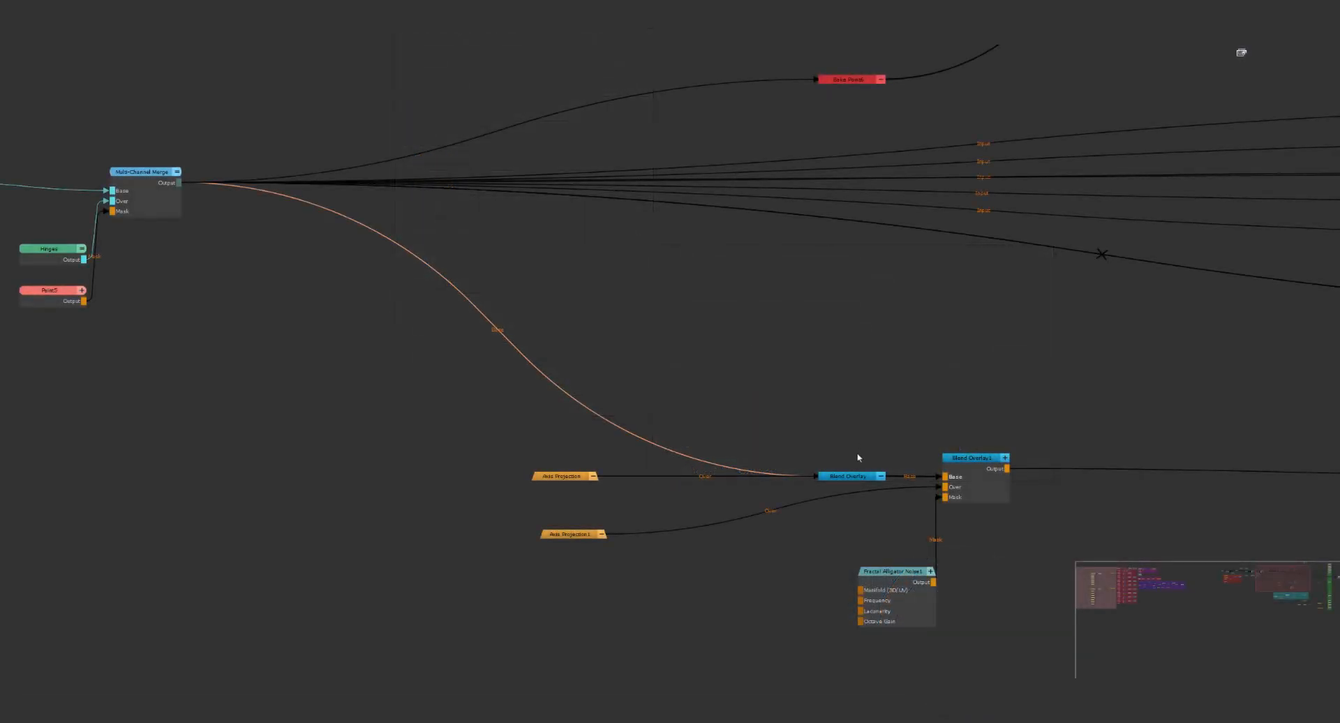
{"action": "key", "text": "alt+period"}
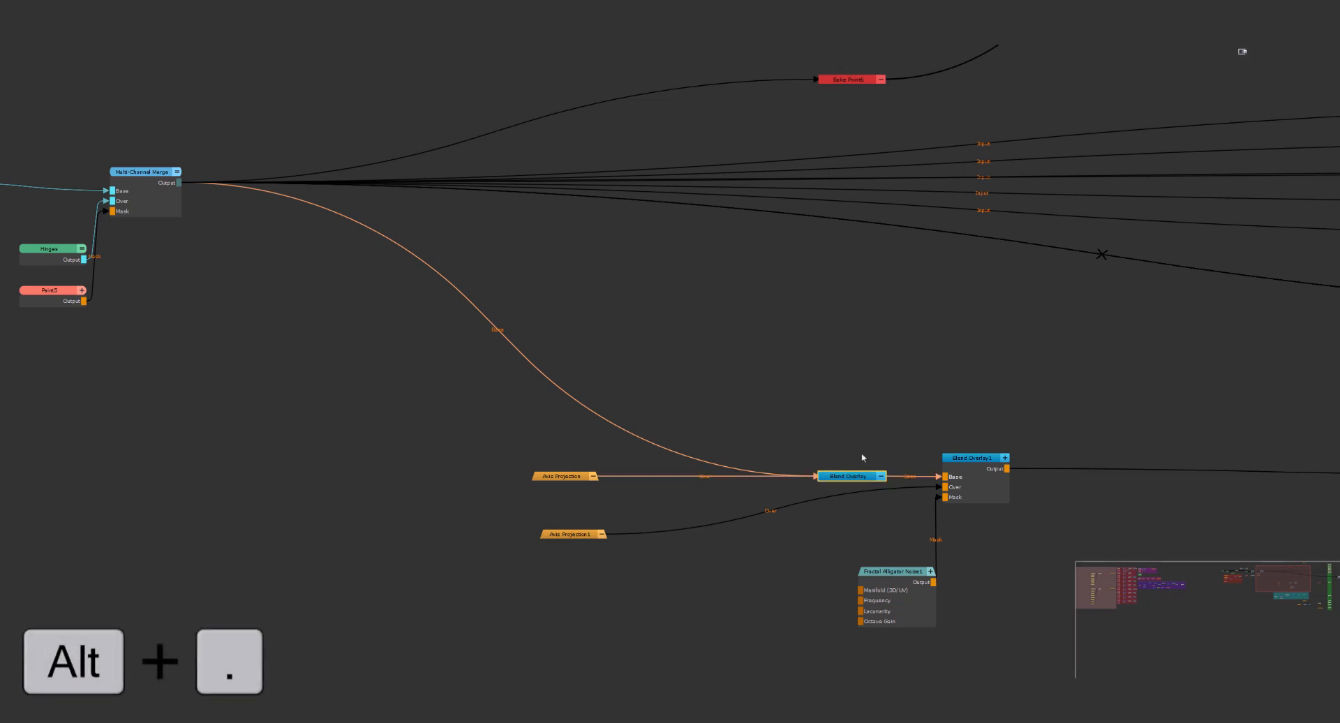
{"action": "key", "text": "alt+period"}
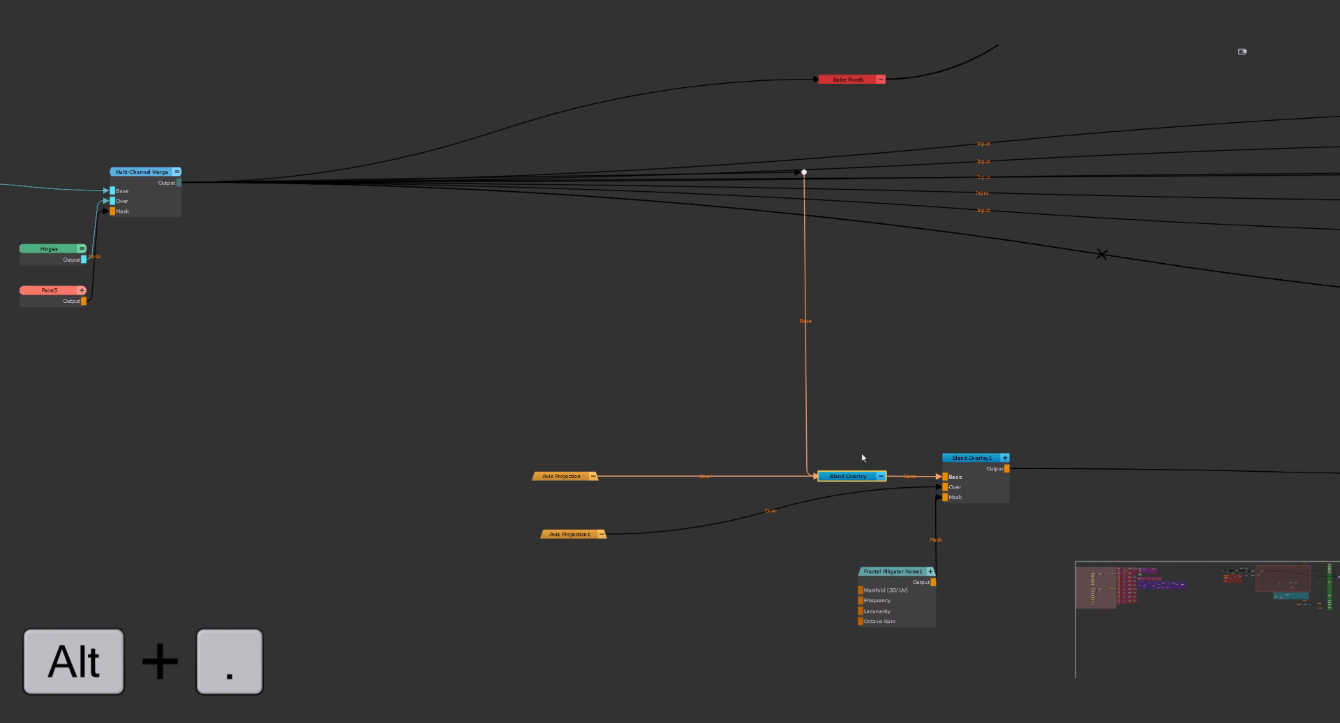
{"action": "key", "text": "alt+period"}
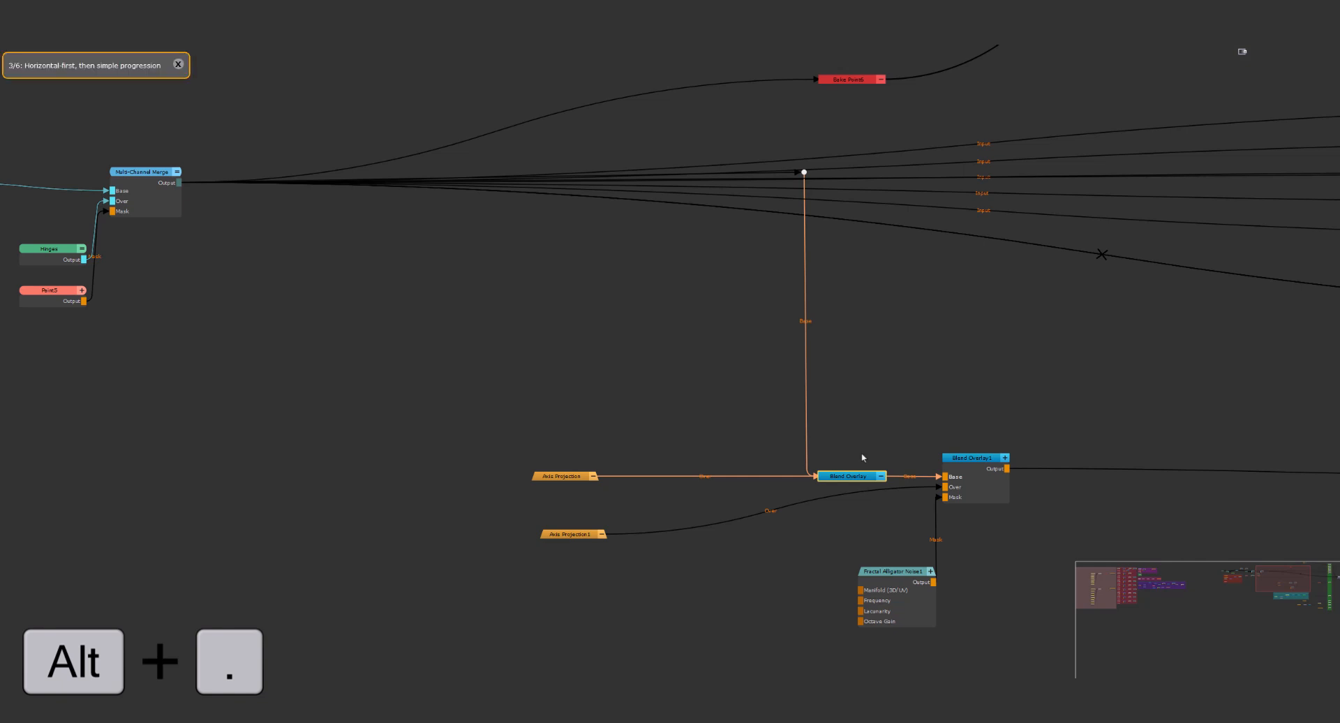
{"action": "key", "text": "alt+period"}
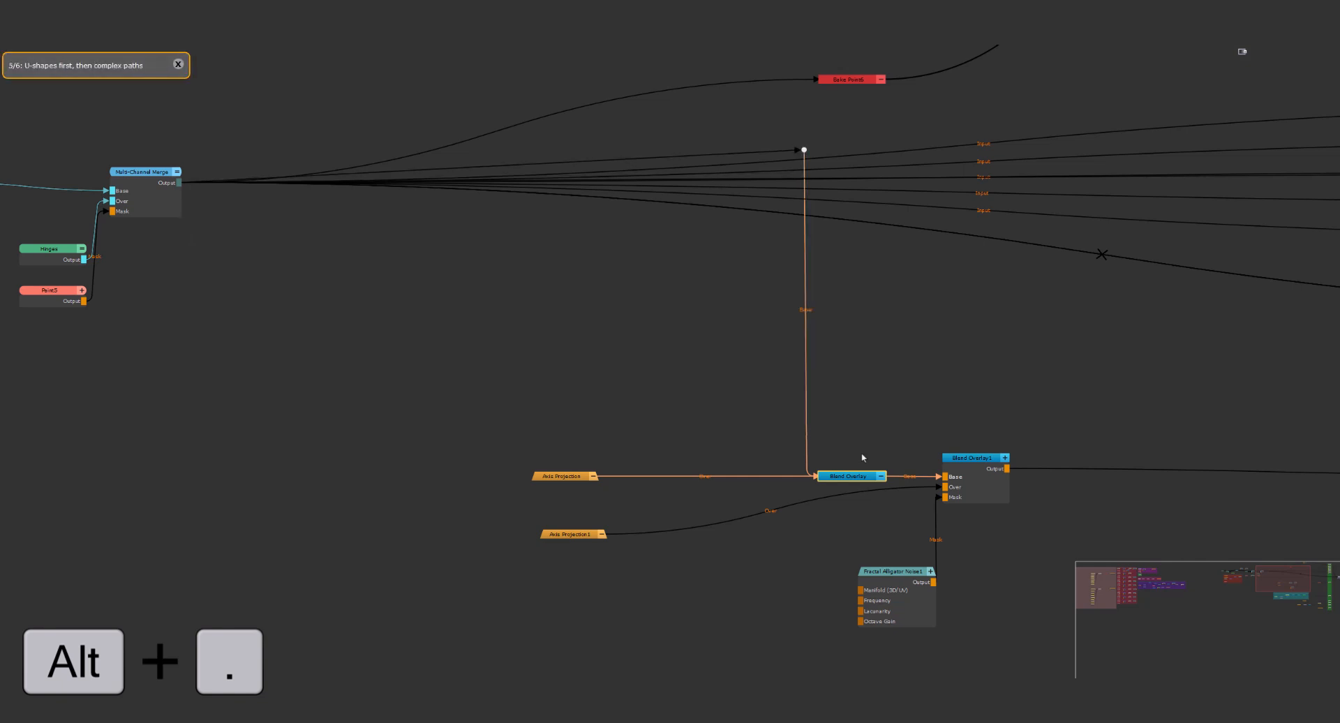
- Cycle Blend Overlay's auto dot layout through "Z-shapes first, then U-shapes" to "Complex Path finding"
{"action": "key", "text": "alt+period"}
{"action": "key", "text": "alt+period"}
{"action": "key", "text": "alt+period"}
{"action": "key", "text": "alt+period"}
{"action": "key", "text": "alt+period"}
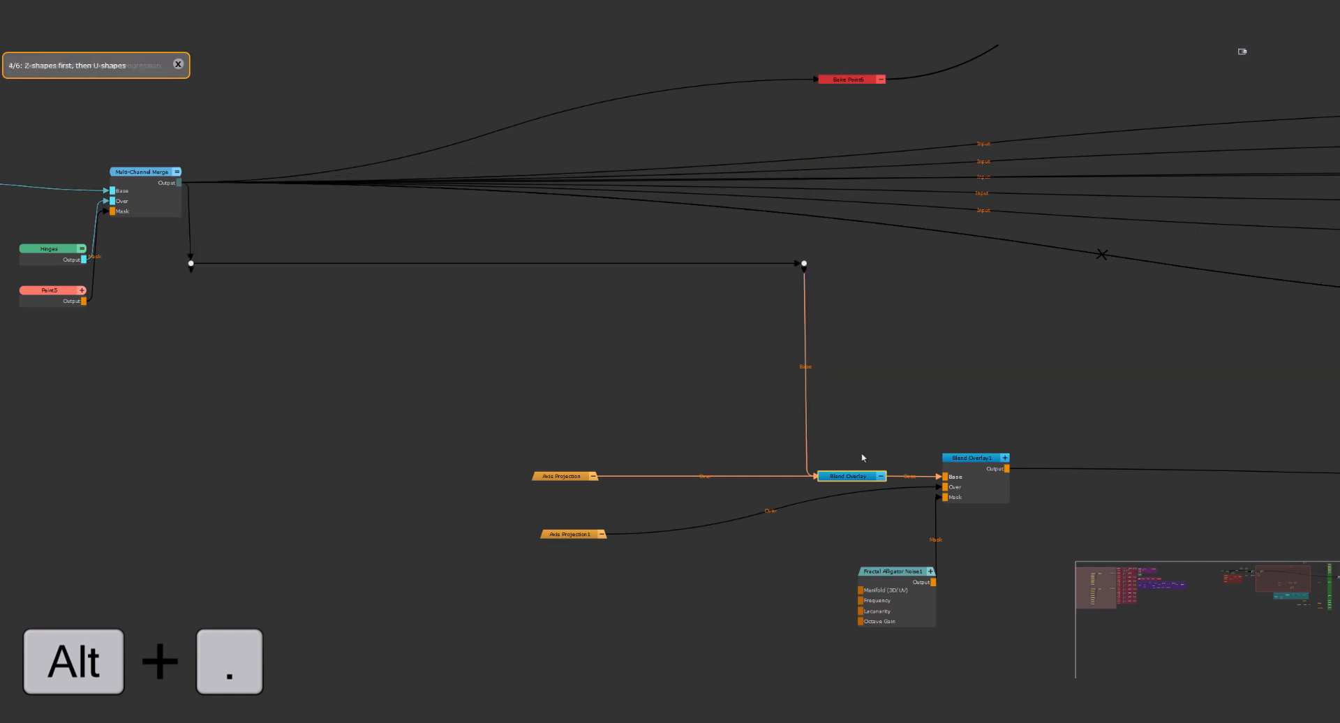
{"action": "key", "text": "alt+period"}
{"action": "key", "text": "alt+period"}
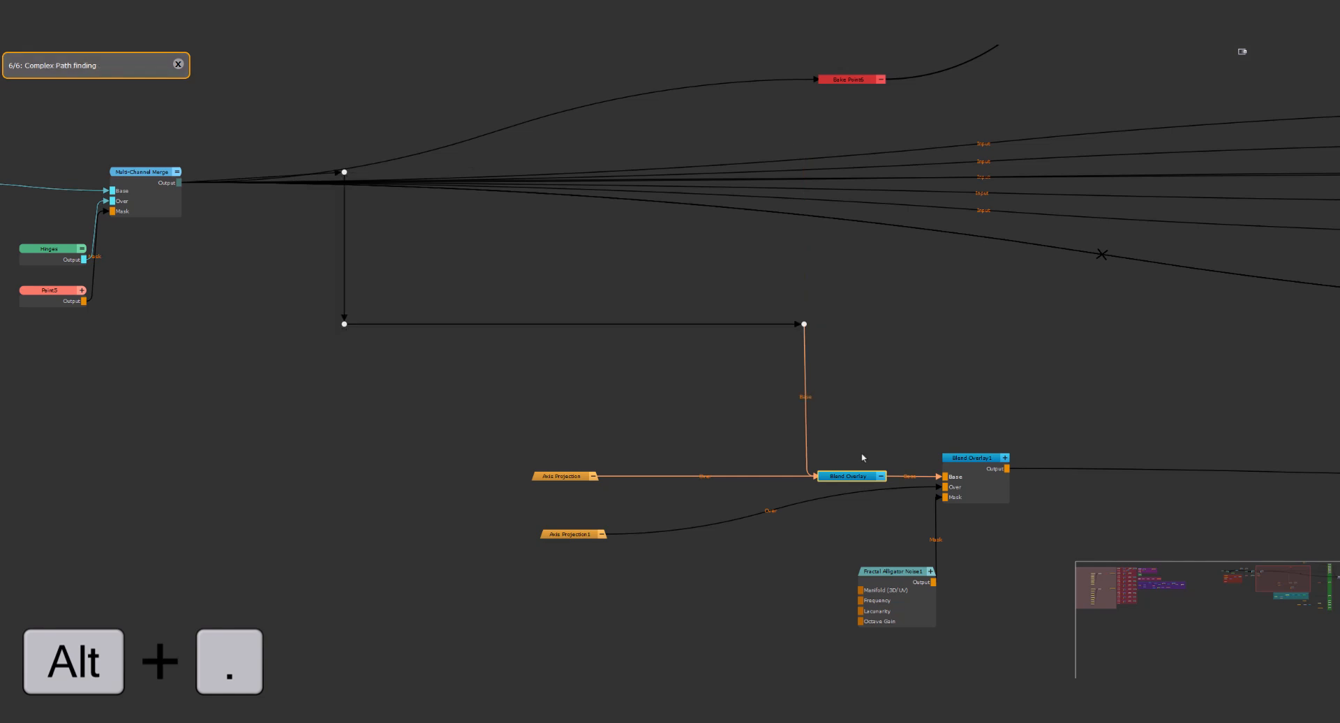
- Move Blend Overlay above Blend Overlay1 and cycle its auto dot routing through the simple path, horizontal-first and U-shapes layouts
{"action": "left_click_drag", "start_coordinate": [851, 476], "coordinate": [912, 393]}
{"action": "key", "text": "alt+period"}
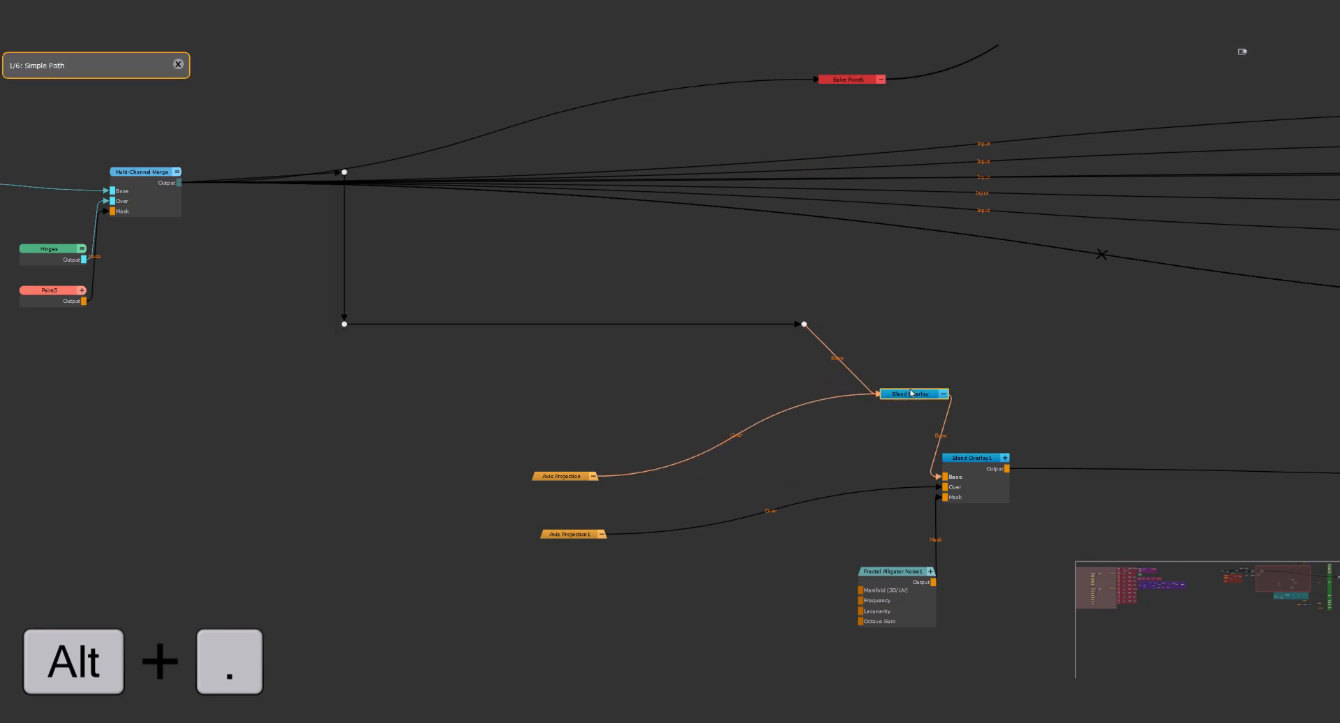
{"action": "key", "text": "alt+period"}
{"action": "key", "text": "alt+period"}
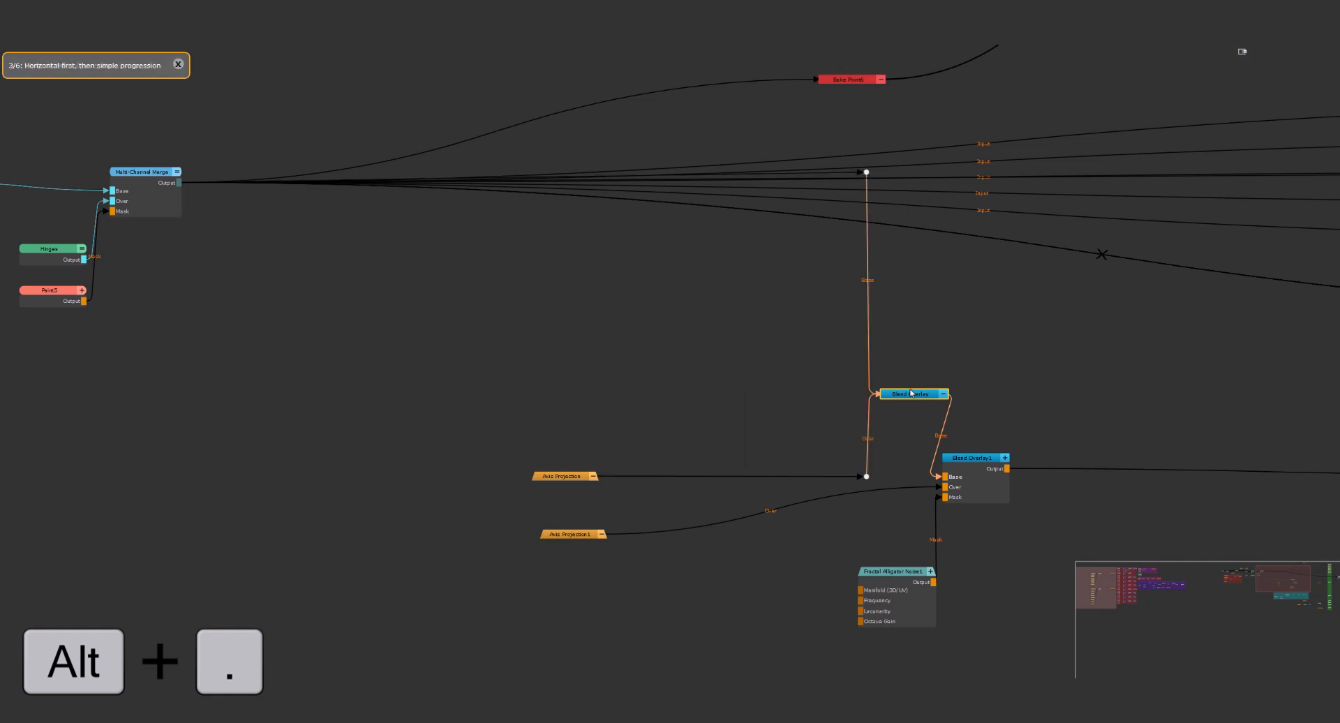
{"action": "key", "text": "alt+period"}
{"action": "key", "text": "alt+period"}
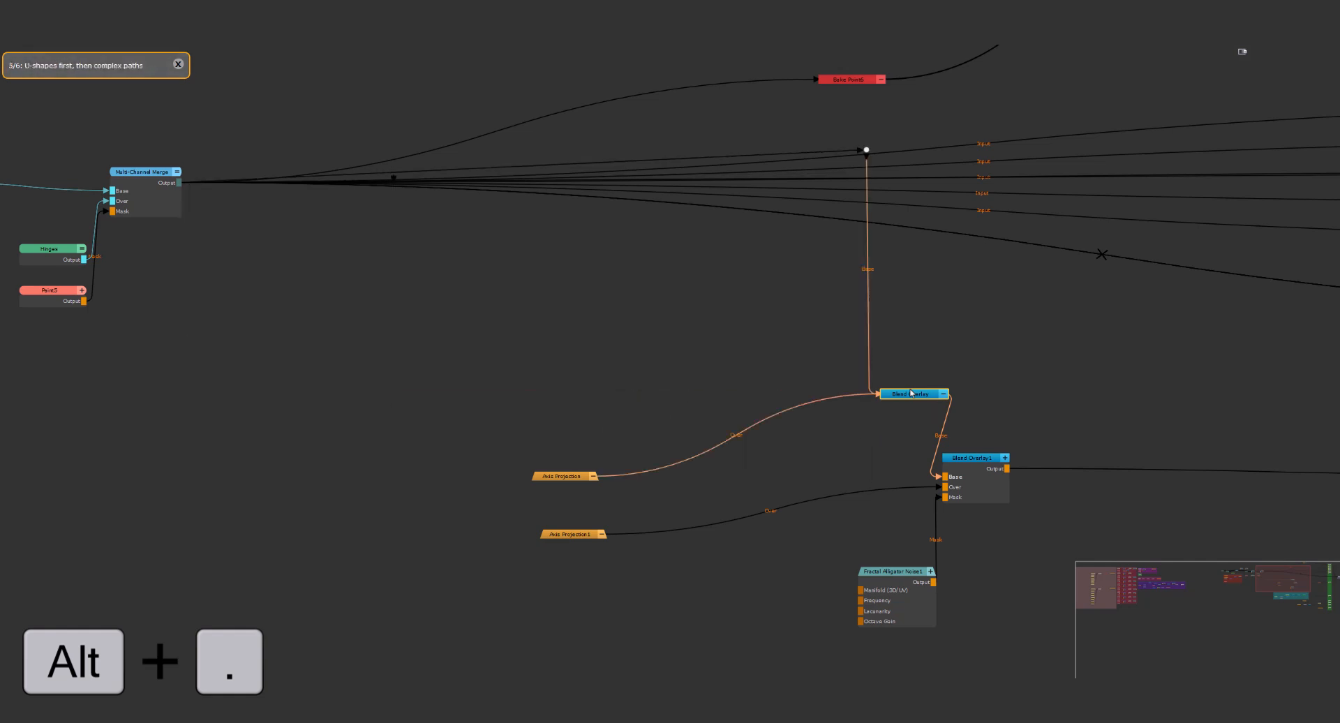
{"action": "key", "text": "alt+period"}
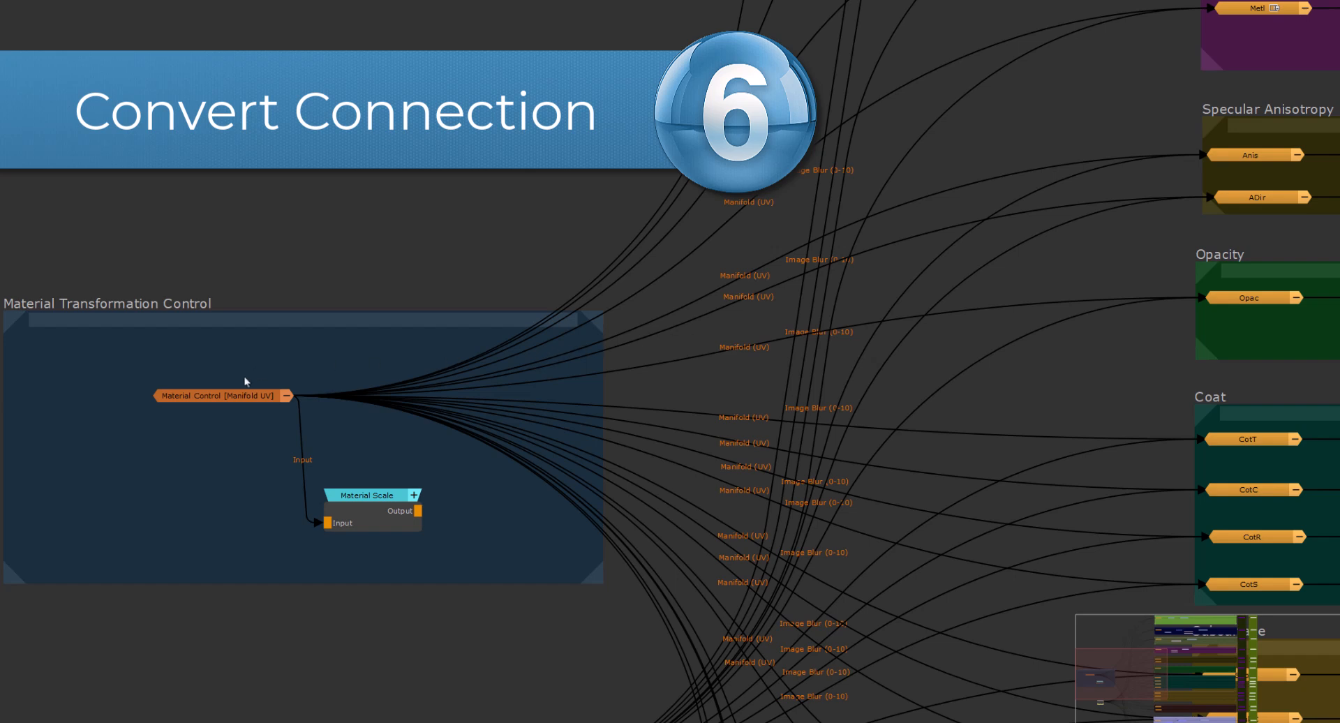
- Use Convert Connection to convert the output ports of Material Control [Manifold UV] into radio connections
{"action": "left_click", "coordinate": [232, 398]}
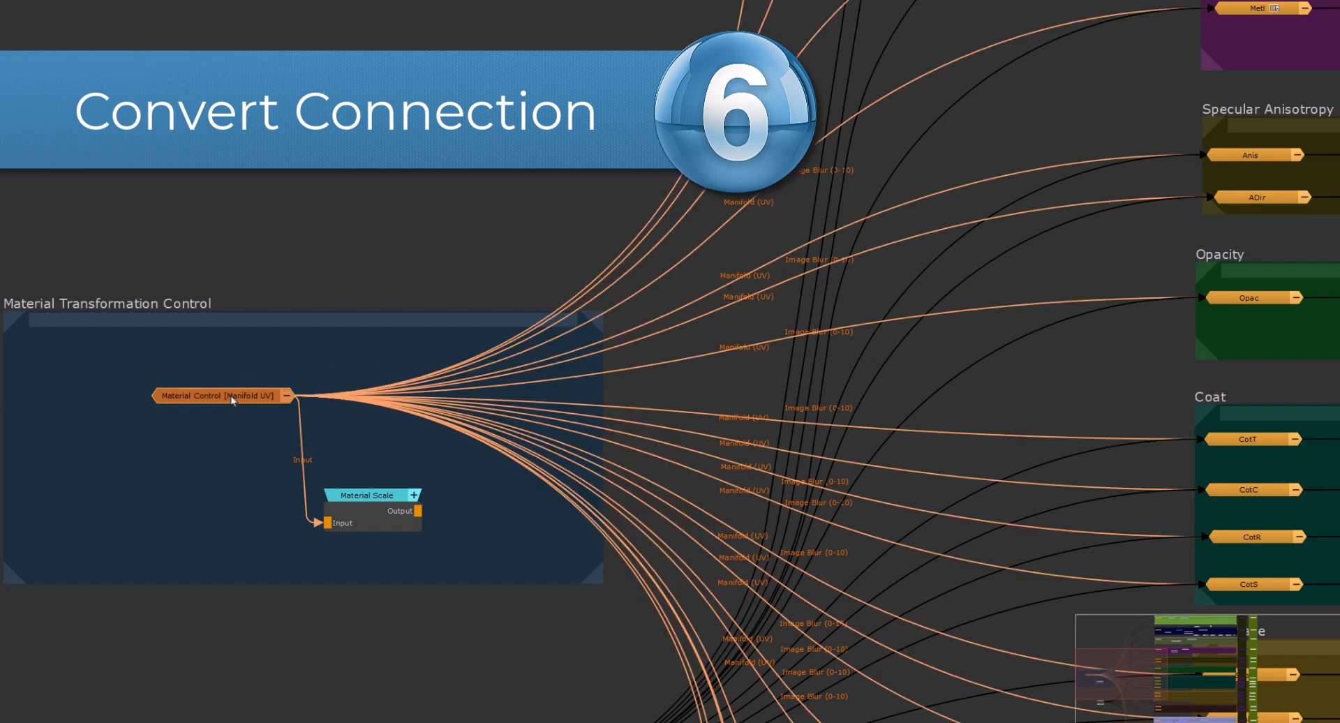
{"action": "right_click", "coordinate": [368, 186]}
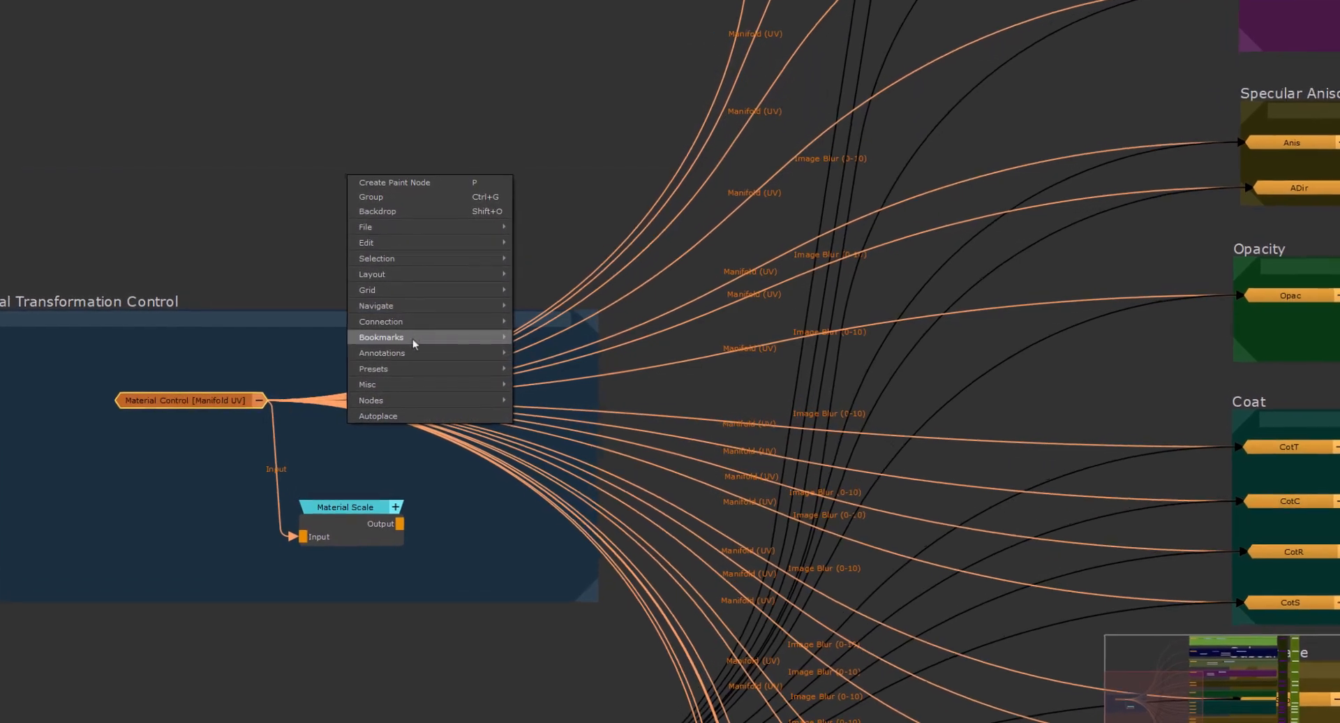
{"action": "mouse_move", "coordinate": [398, 321]}
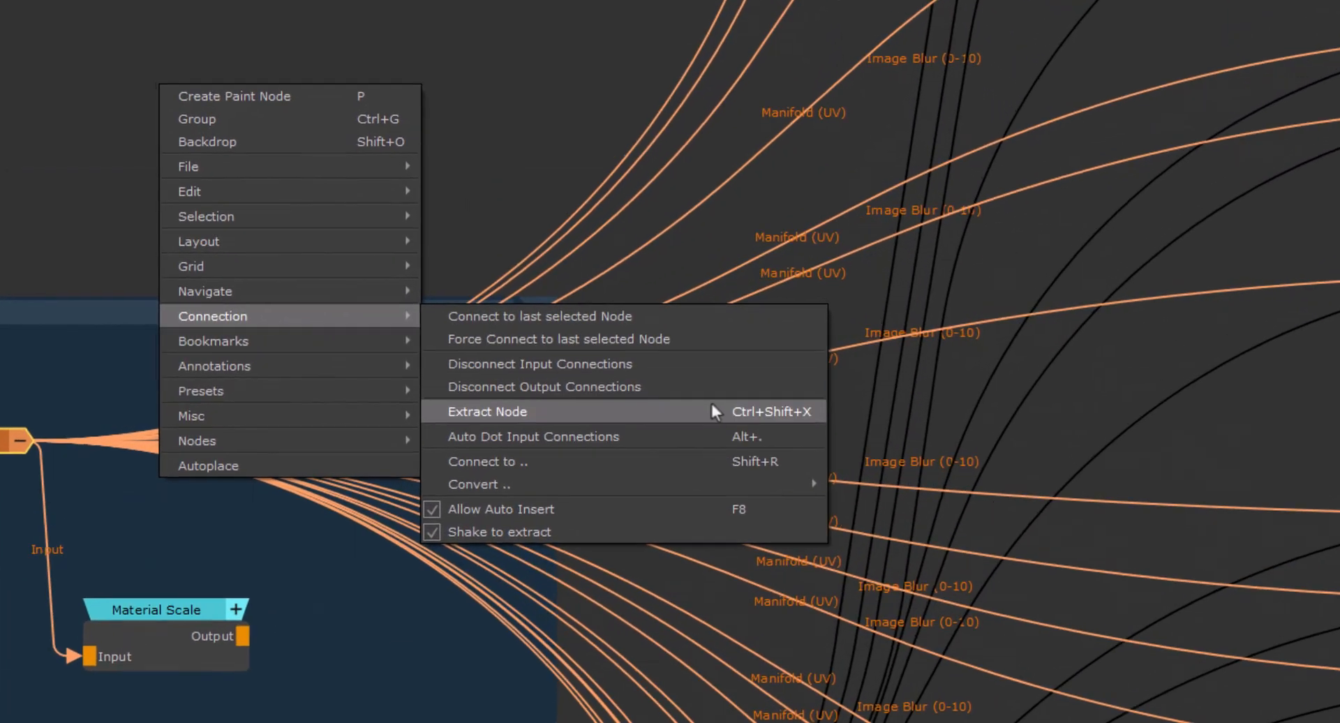
{"action": "mouse_move", "coordinate": [735, 488]}
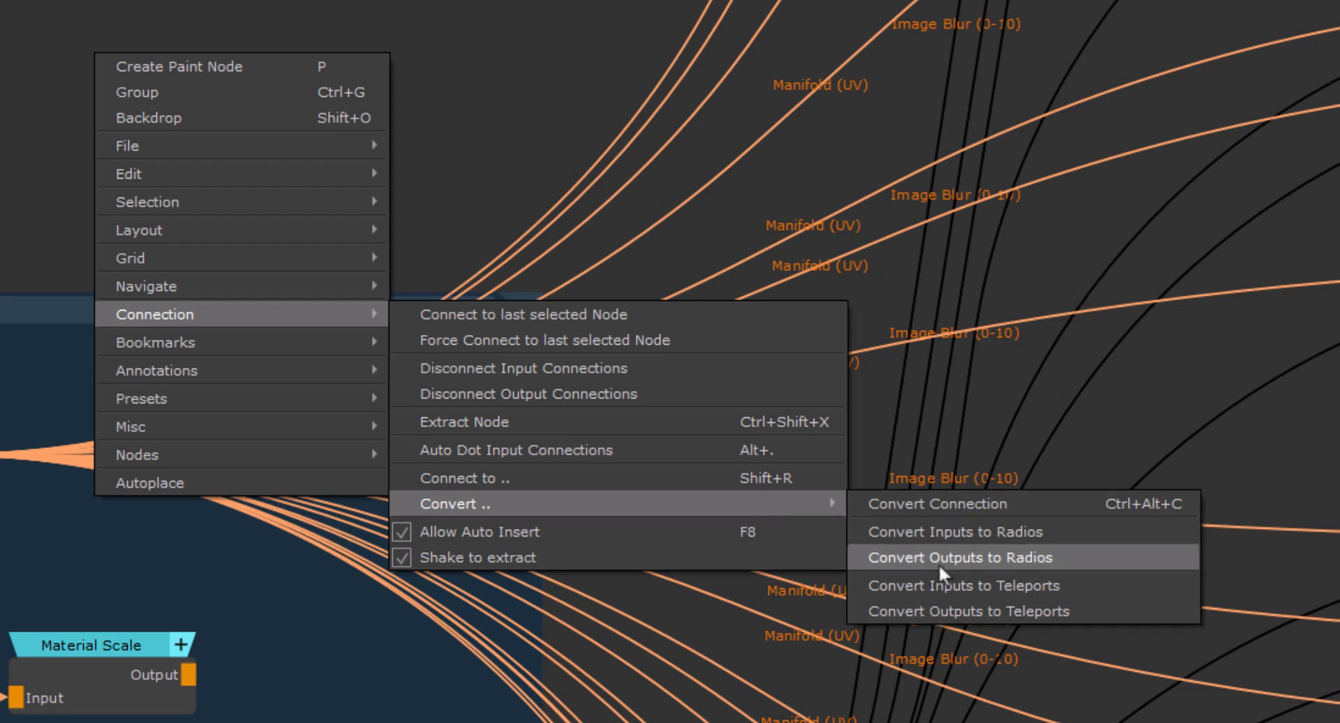
{"action": "left_click", "coordinate": [939, 508]}
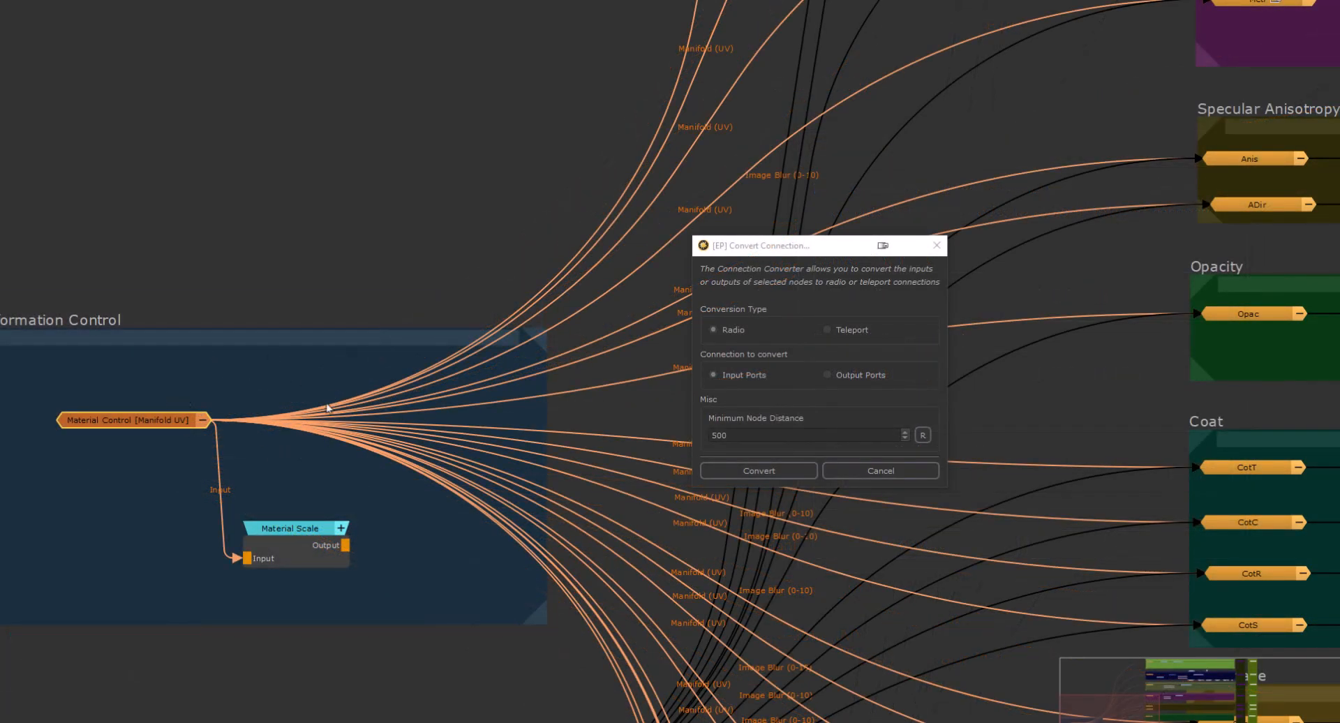
{"action": "left_click", "coordinate": [848, 379]}
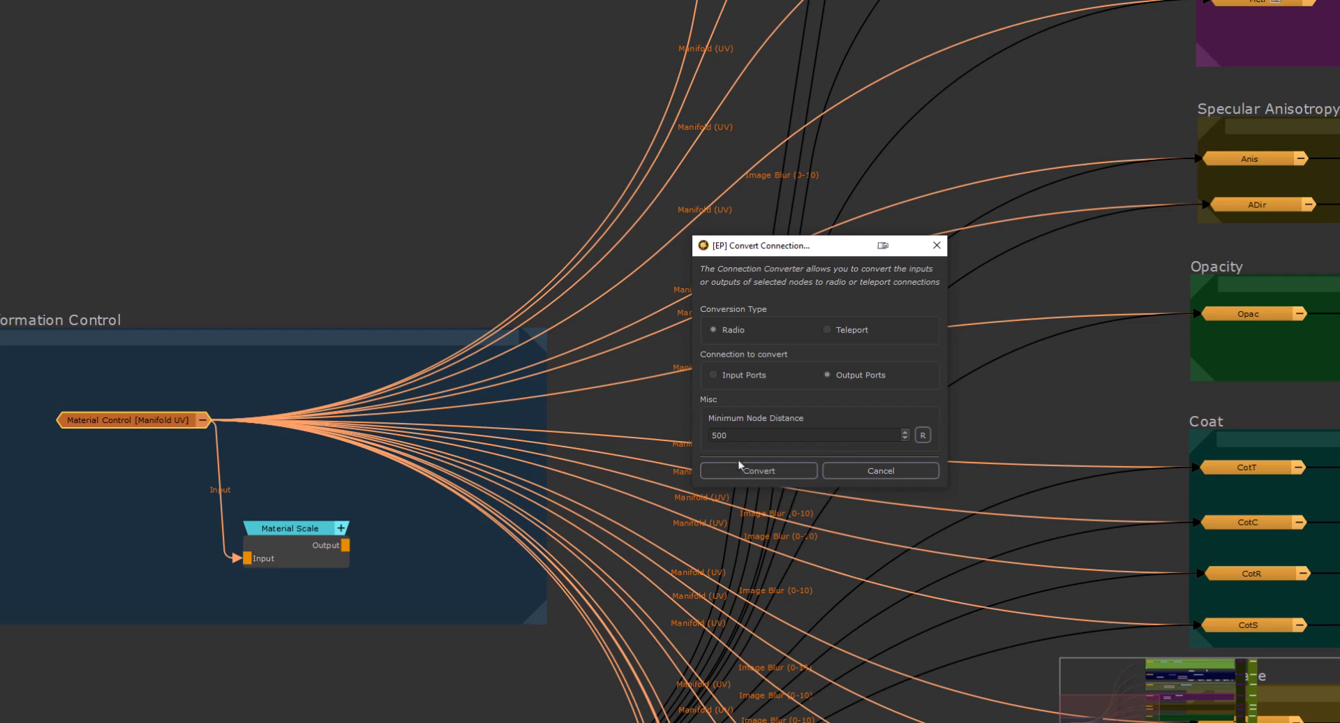
{"action": "left_click", "coordinate": [744, 473]}
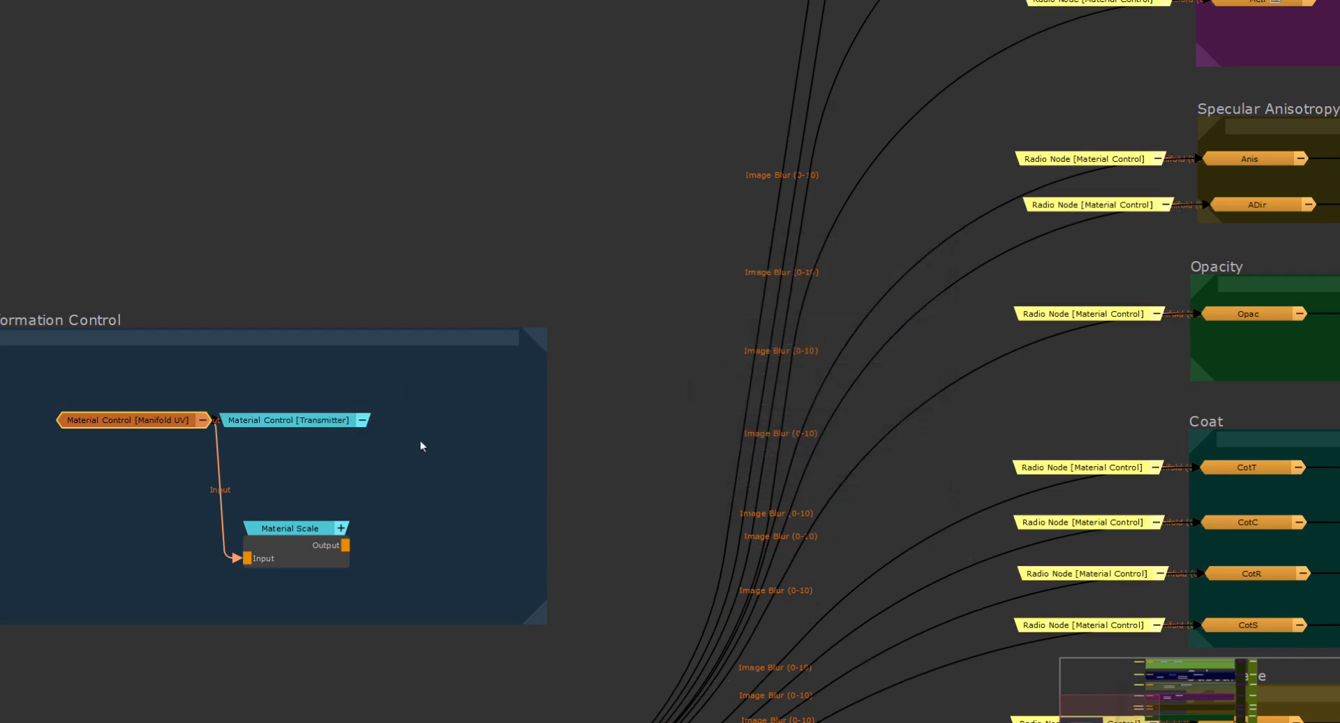
{"action": "middle_click_drag", "start_coordinate": [500, 300], "coordinate": [440, 345]}
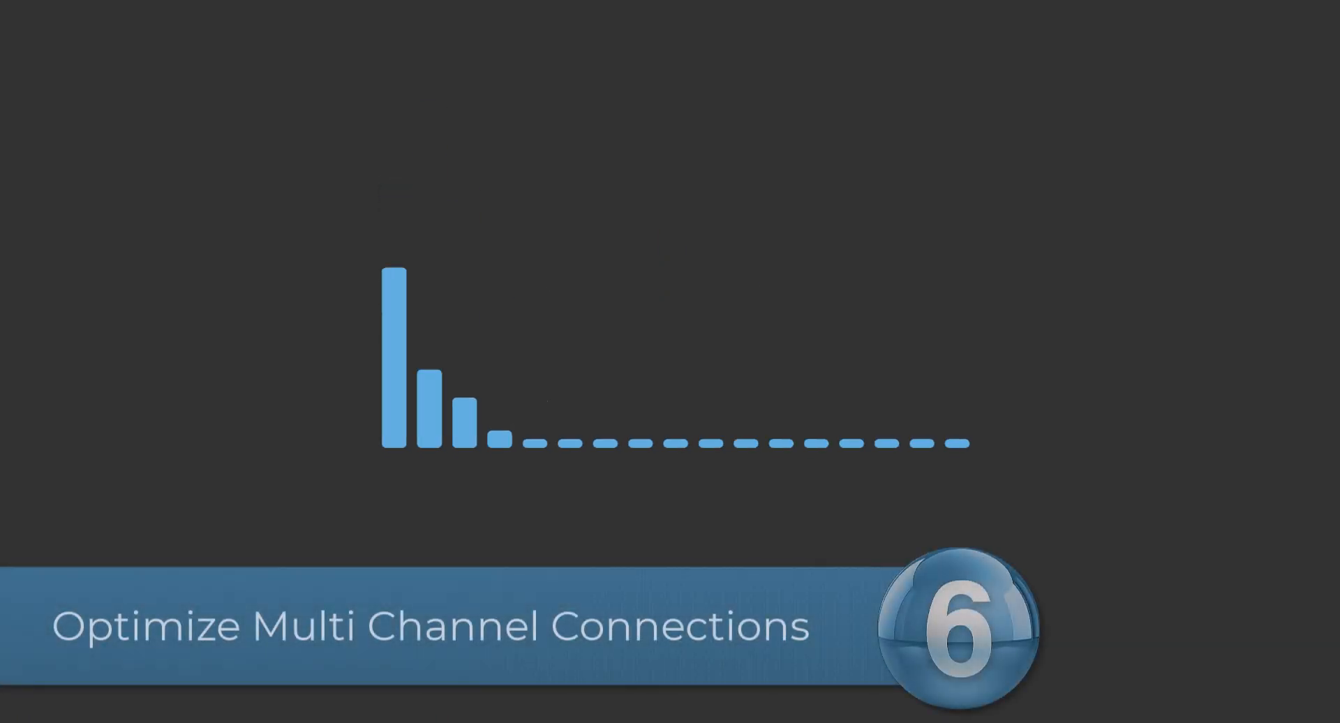
- Look up the Optimize commands for the node graph and the quick actions of the Arnold Standard Surface node
{"action": "right_click", "coordinate": [135, 32]}
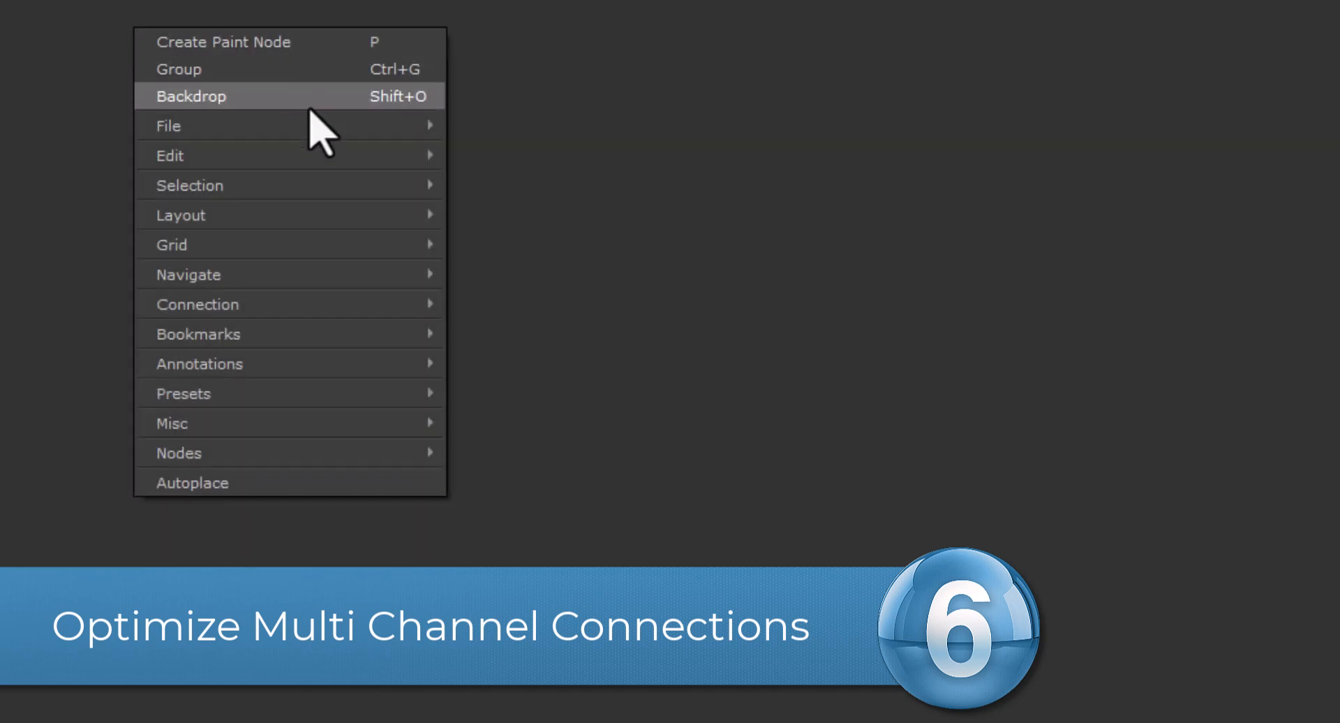
{"action": "mouse_move", "coordinate": [331, 423]}
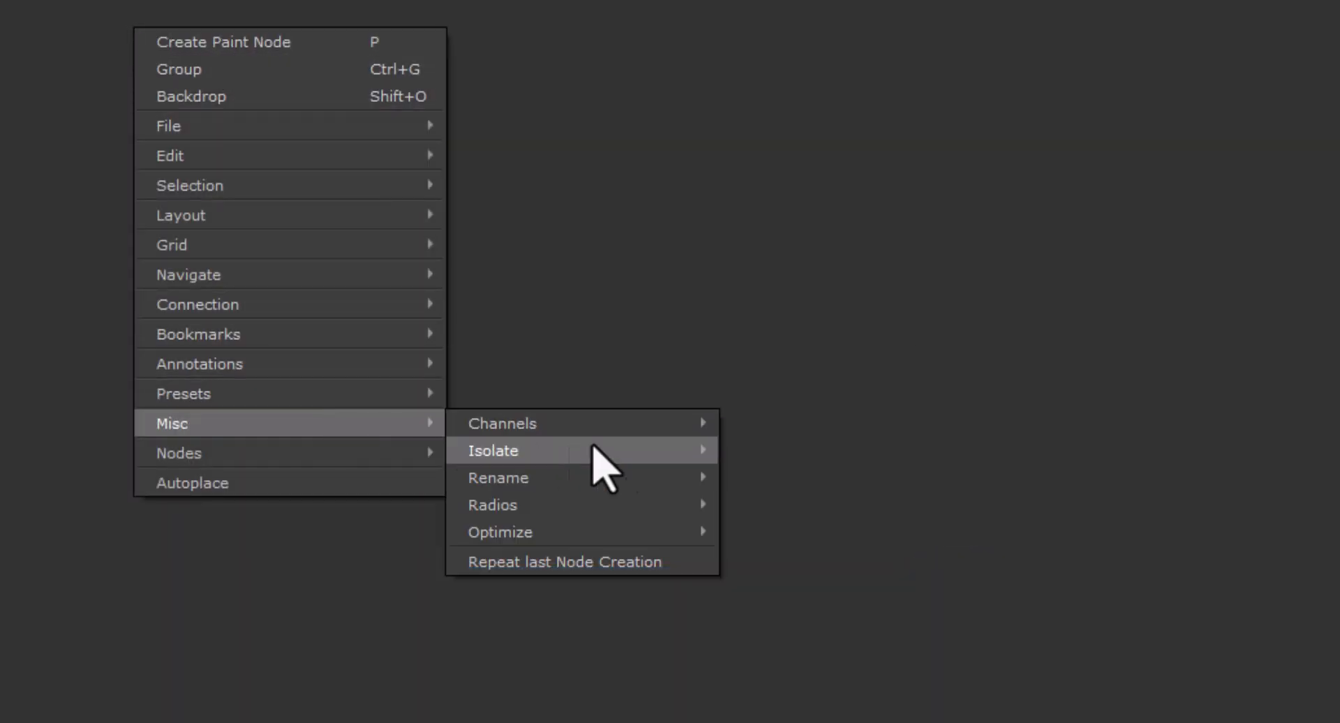
{"action": "mouse_move", "coordinate": [684, 532]}
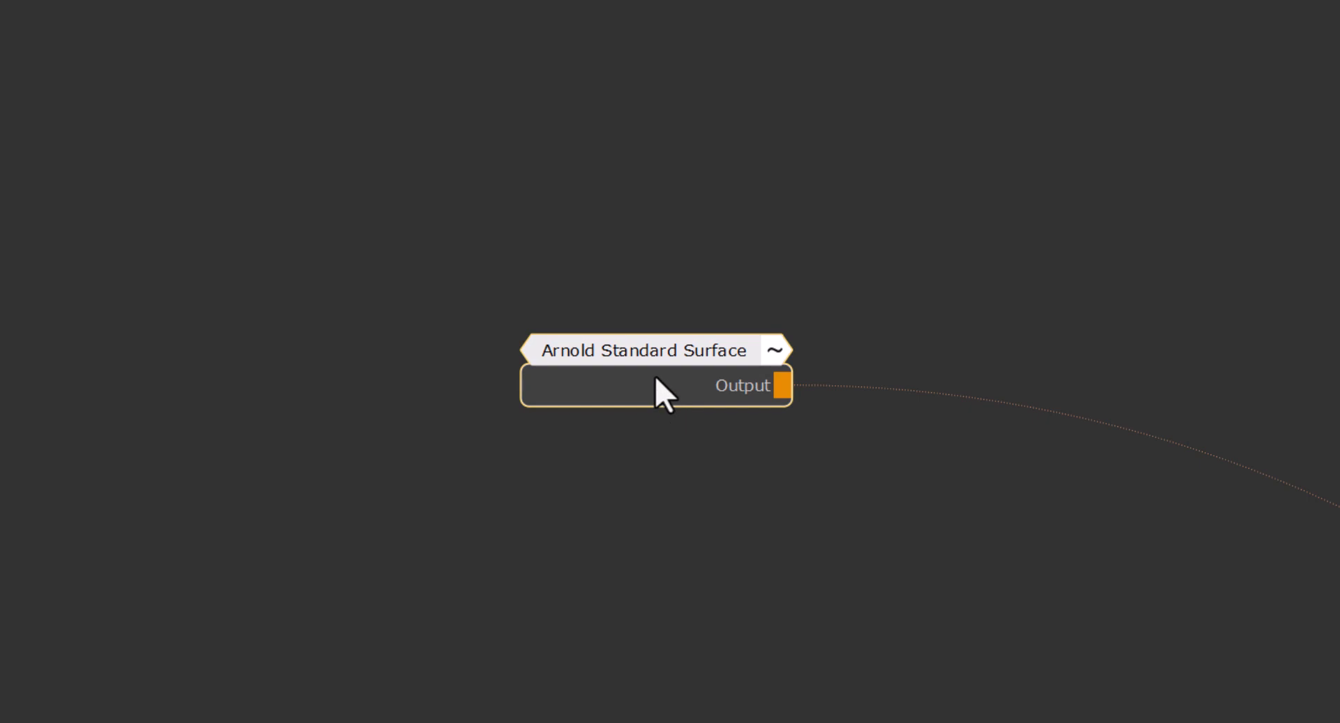
{"action": "key", "text": "ctrl+space"}
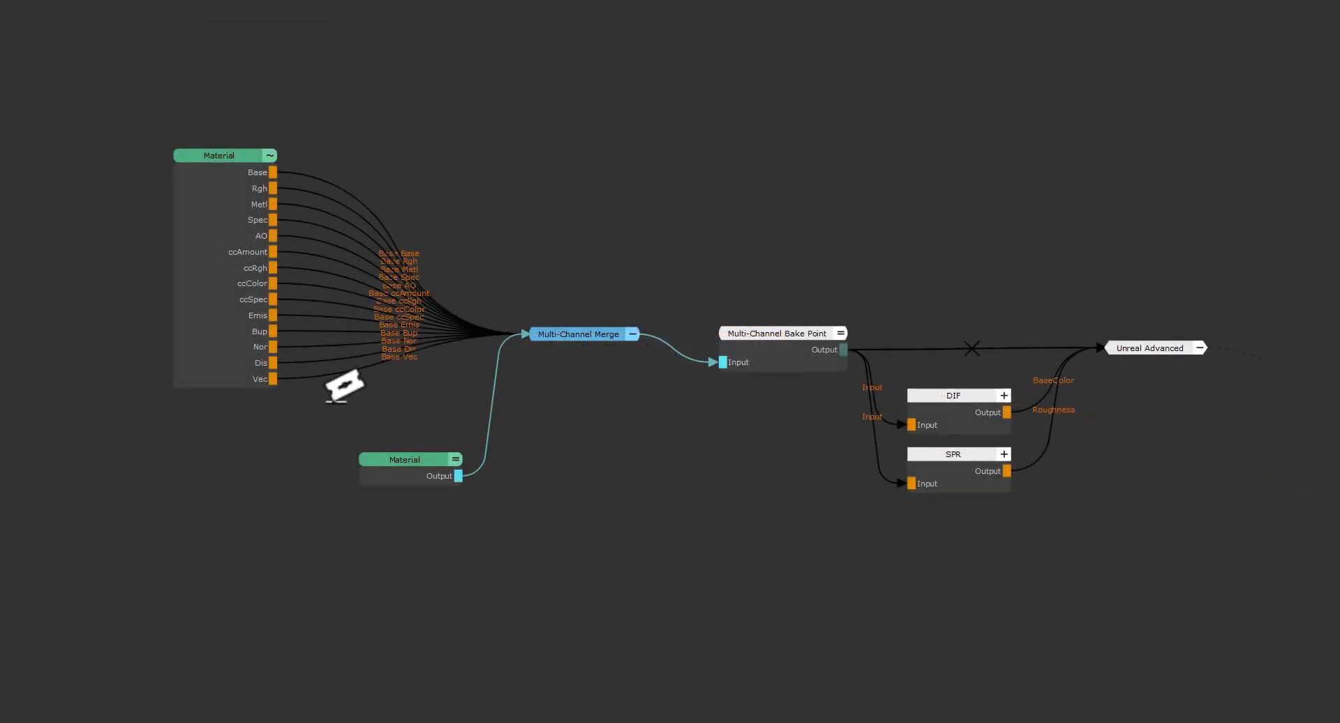
- Cut the bundle of connections running from the expanded Material node to the Multi-Channel Merge
{"action": "left_click_drag", "start_coordinate": [332, 402], "coordinate": [328, 209]}
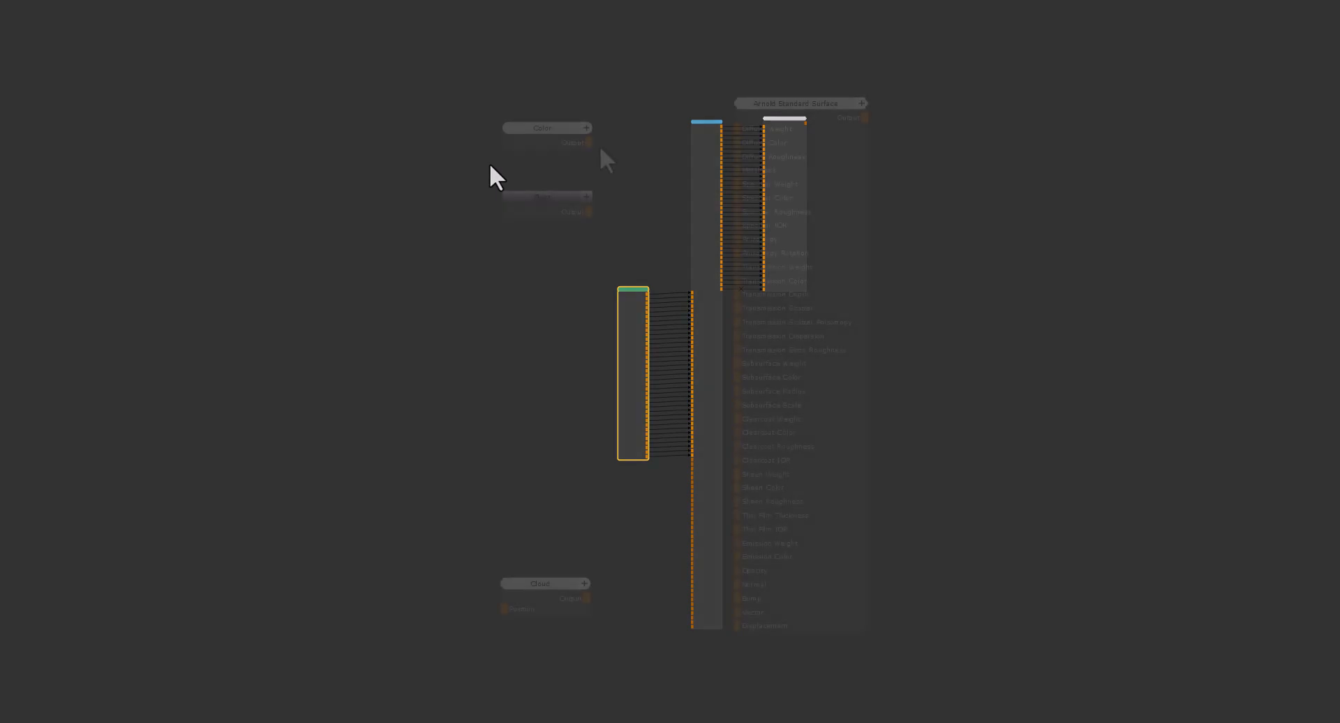
- Connect Color to Diffuse Color, Float to Specular Roughness, and Cloud to Bump and Displacement on the Arnold Standard Surface
{"action": "left_click_drag", "start_coordinate": [586, 147], "coordinate": [740, 142]}
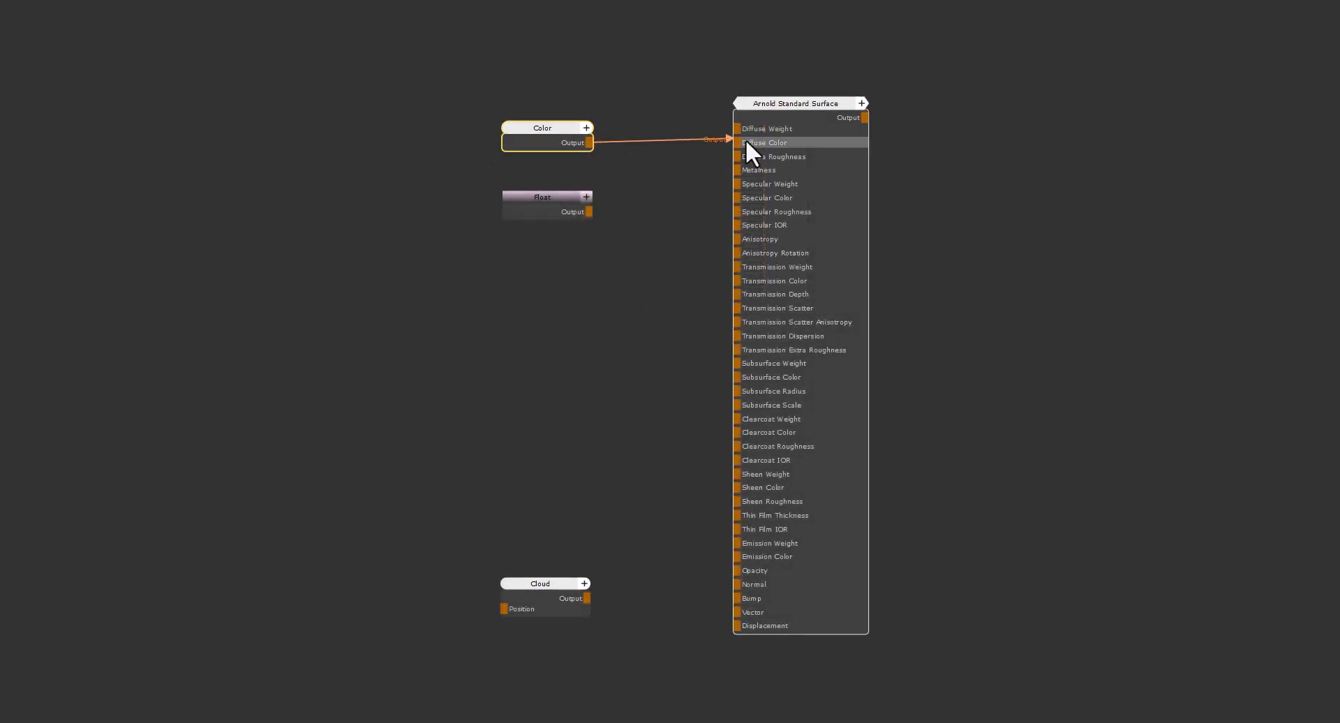
{"action": "left_click_drag", "start_coordinate": [588, 211], "coordinate": [740, 212]}
{"action": "left_click_drag", "start_coordinate": [587, 598], "coordinate": [744, 599]}
{"action": "left_click_drag", "start_coordinate": [585, 597], "coordinate": [739, 625]}
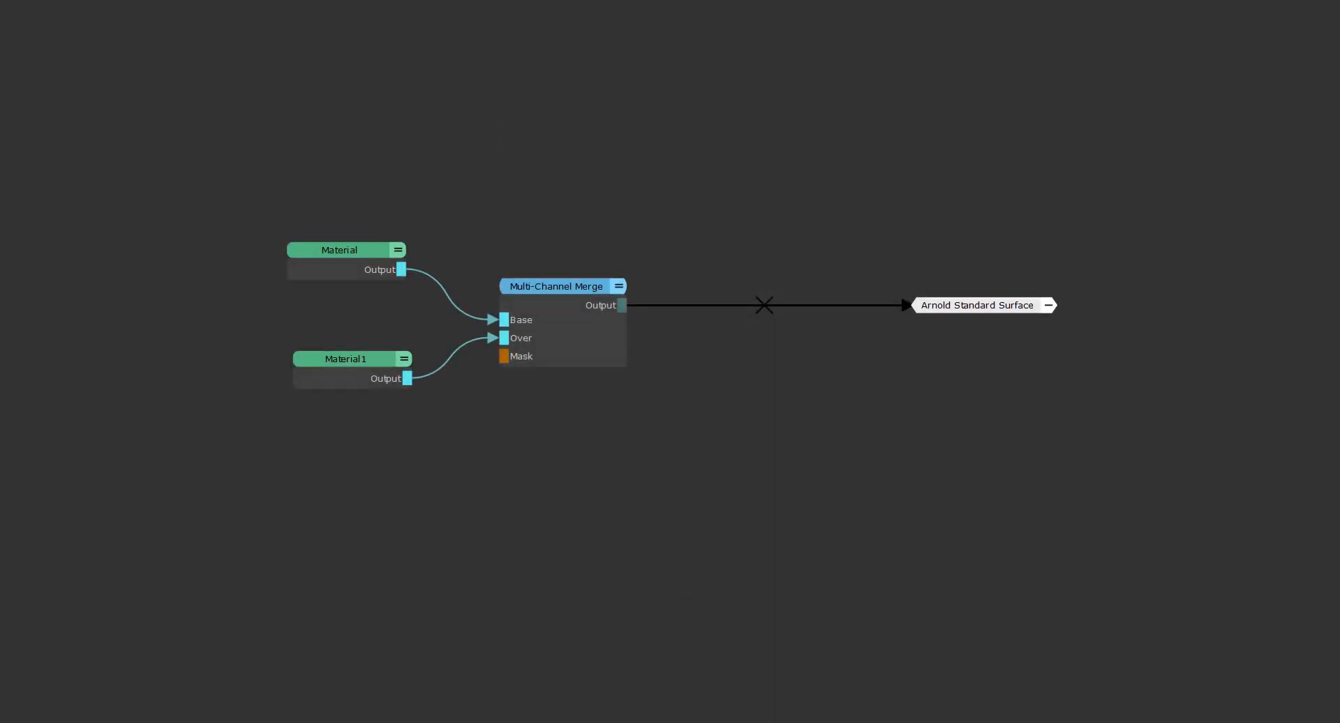
- Select the two material nodes and the Multi-Channel Merge in turn, and enter the Material node's group
{"action": "left_click_drag", "start_coordinate": [321, 198], "coordinate": [345, 446]}
{"action": "left_click_drag", "start_coordinate": [545, 174], "coordinate": [543, 382]}
{"action": "left_click", "coordinate": [547, 410]}
{"action": "left_click", "coordinate": [363, 269]}
{"action": "key", "text": "i"}
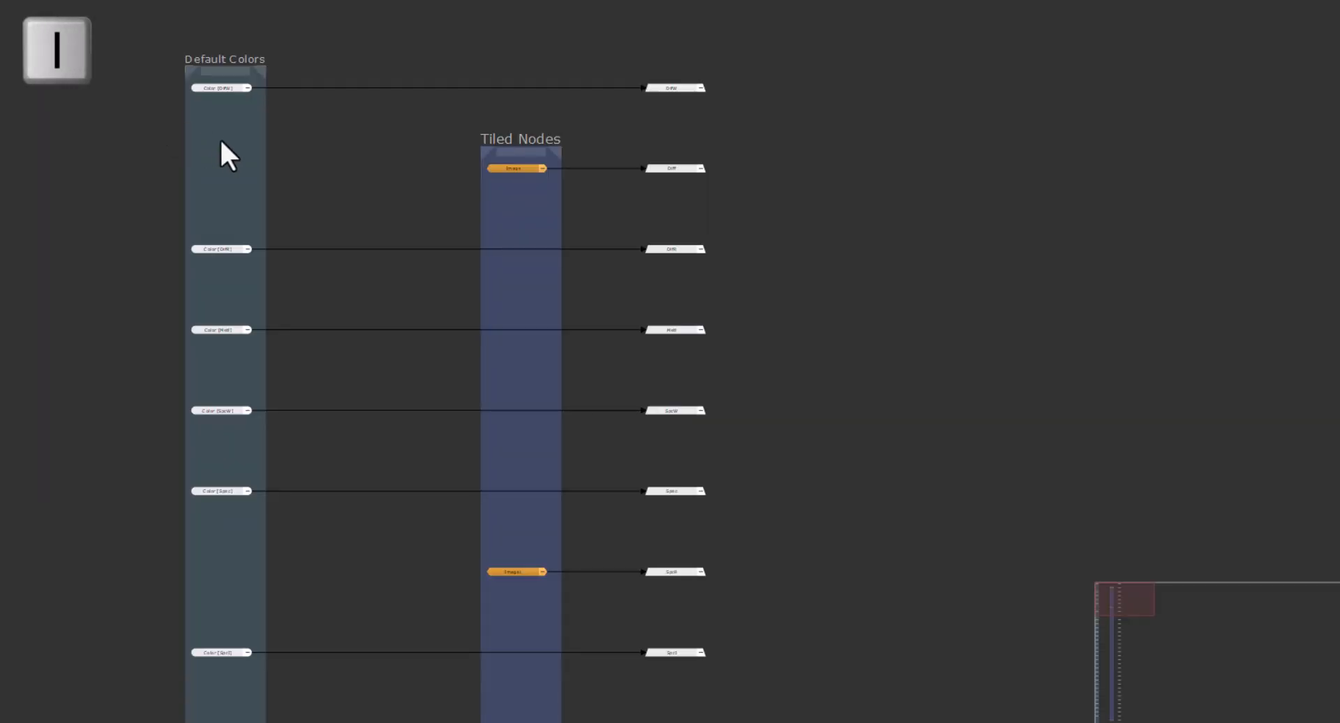
- Examine the nodes inside the material, marking out the Tiled Nodes and Default Colors backdrops
{"action": "scroll", "coordinate": [522, 272], "scroll_direction": "down", "scroll_amount": 8}
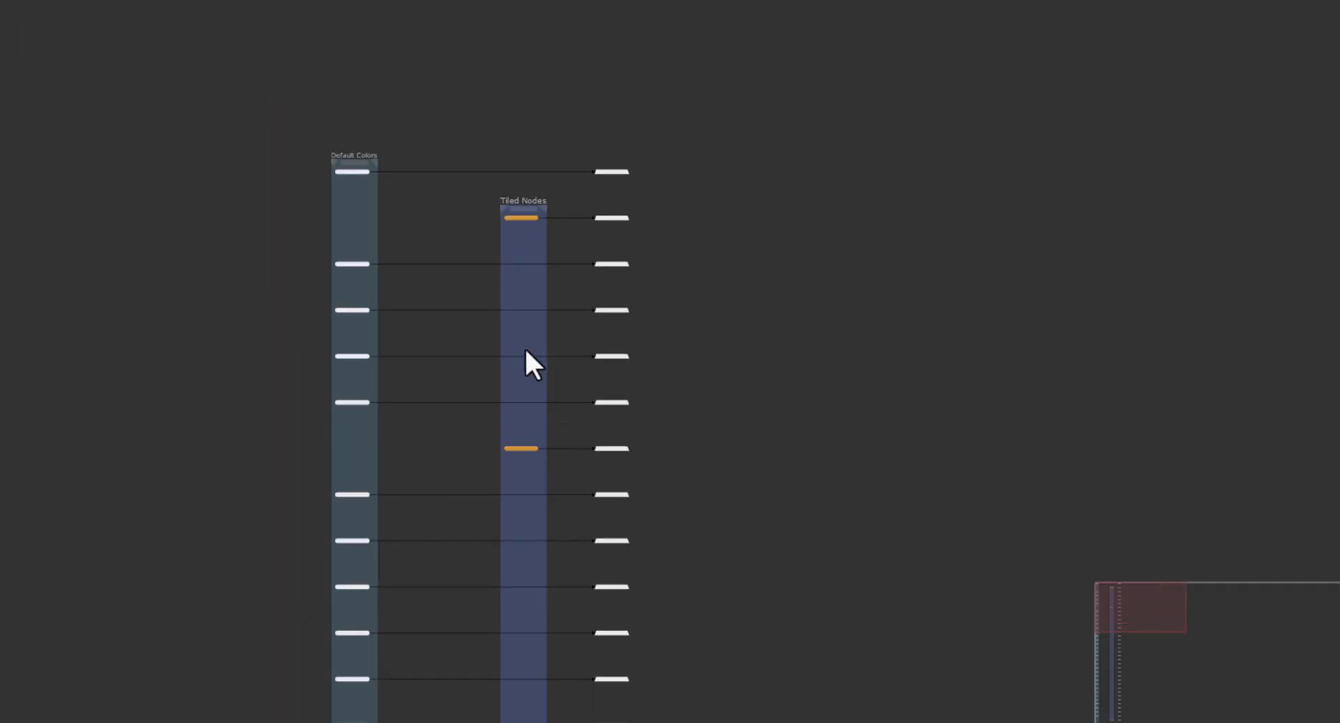
{"action": "middle_click_drag", "start_coordinate": [551, 370], "coordinate": [511, 137]}
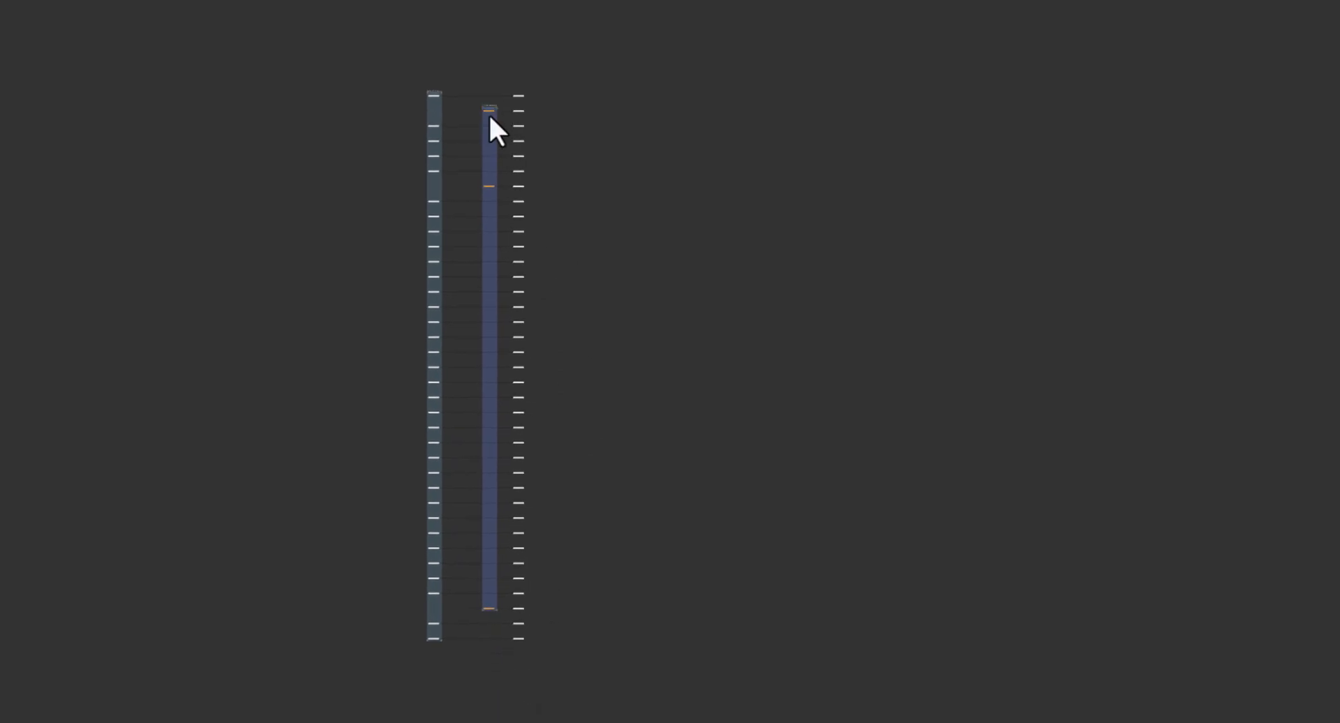
{"action": "left_click_drag", "start_coordinate": [484, 75], "coordinate": [494, 643]}
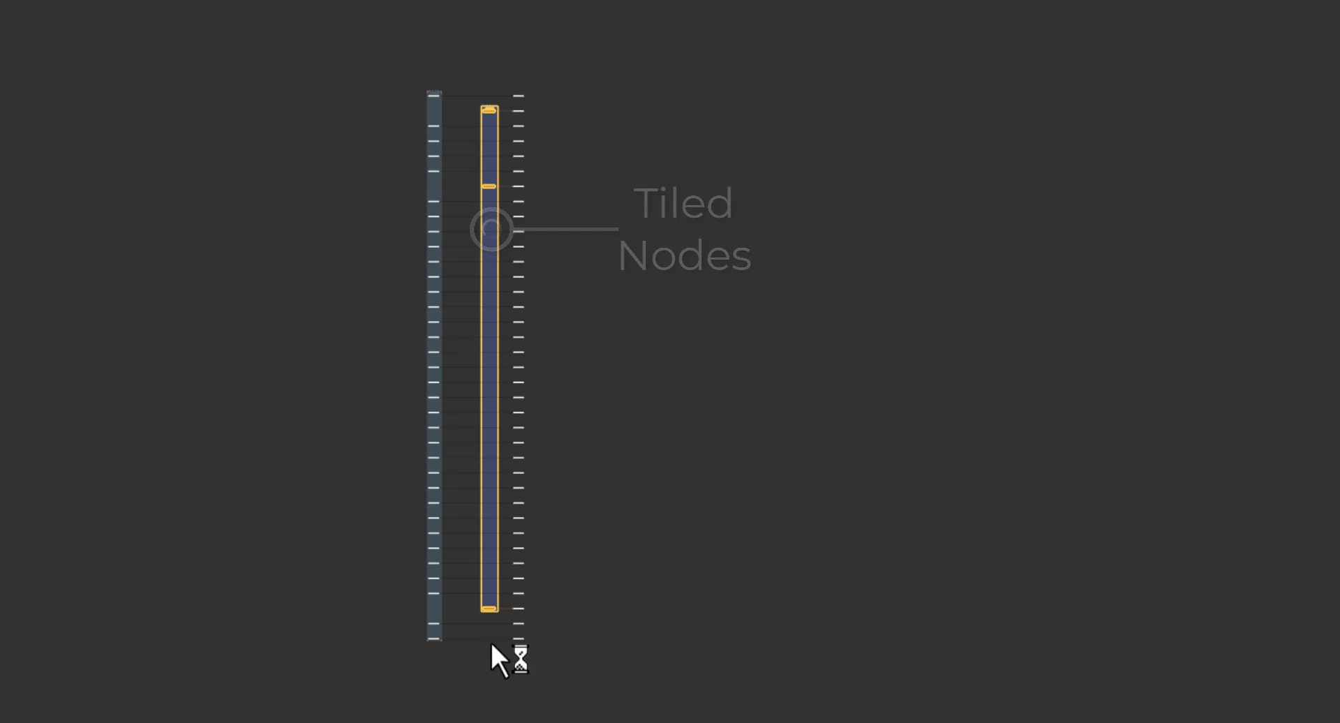
{"action": "left_click_drag", "start_coordinate": [397, 71], "coordinate": [459, 662]}
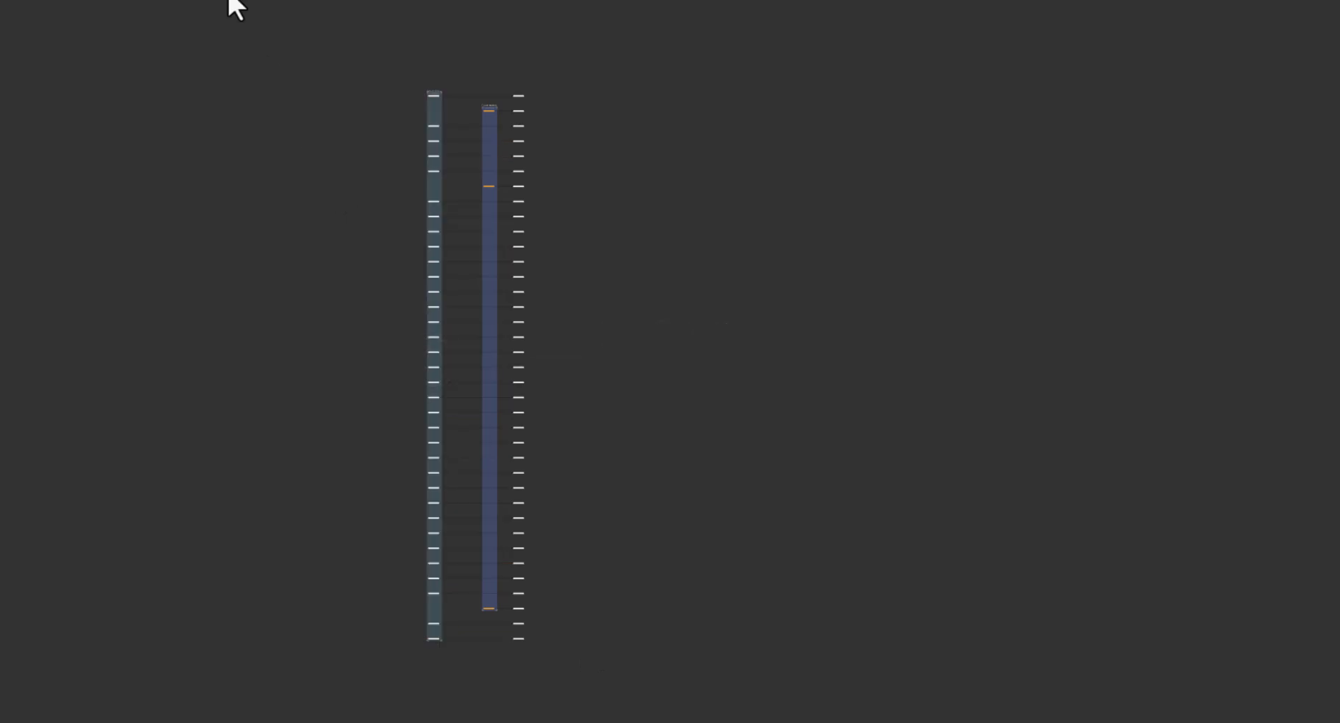
- Examine the per-channel Base, Over and Merge nodes inside the Multi-Channel Merge
{"action": "left_click", "coordinate": [229, 0]}
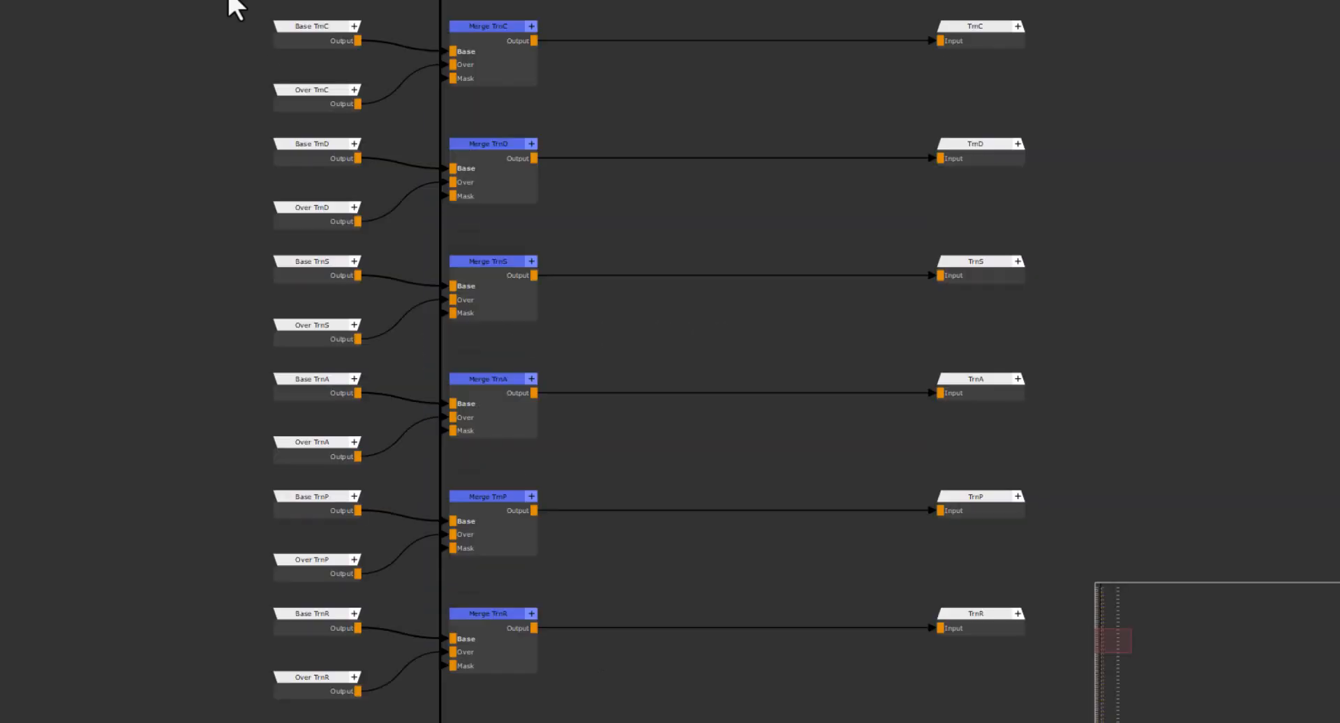
{"action": "scroll", "coordinate": [260, 220], "scroll_direction": "down", "scroll_amount": 10}
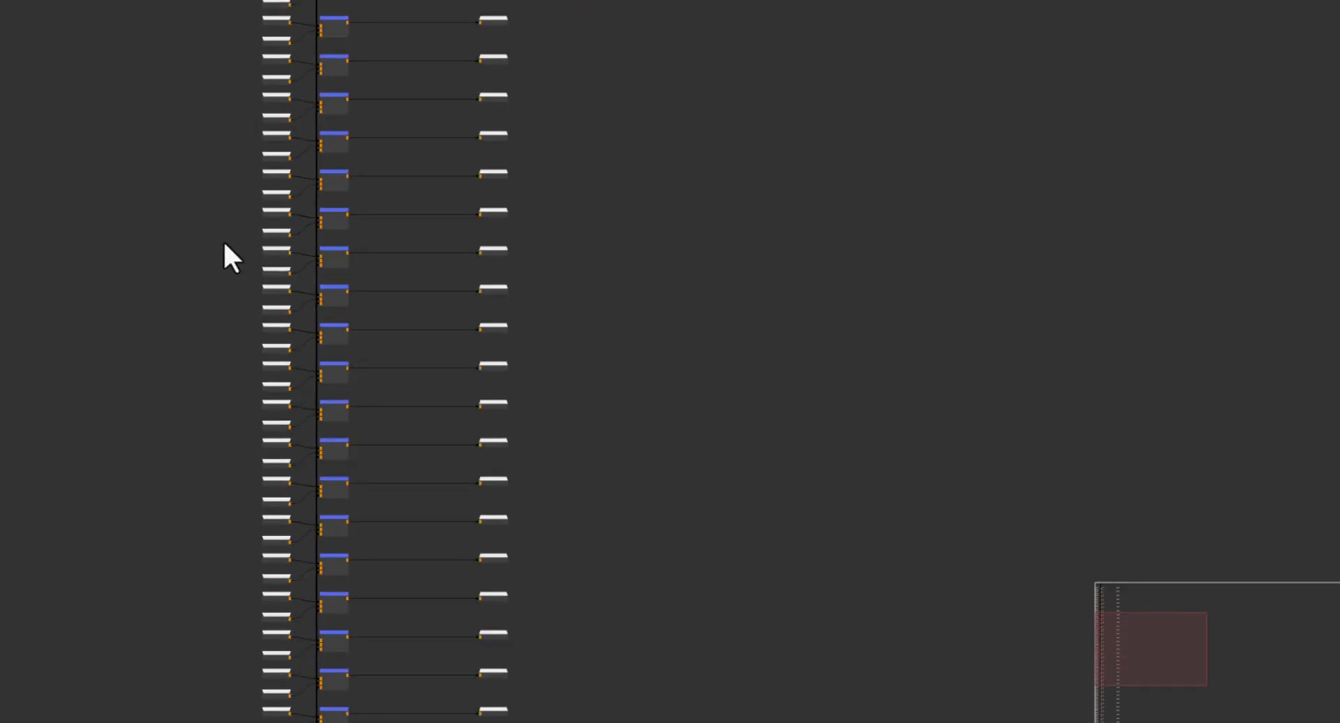
{"action": "middle_click_drag", "start_coordinate": [177, 269], "coordinate": [407, 60]}
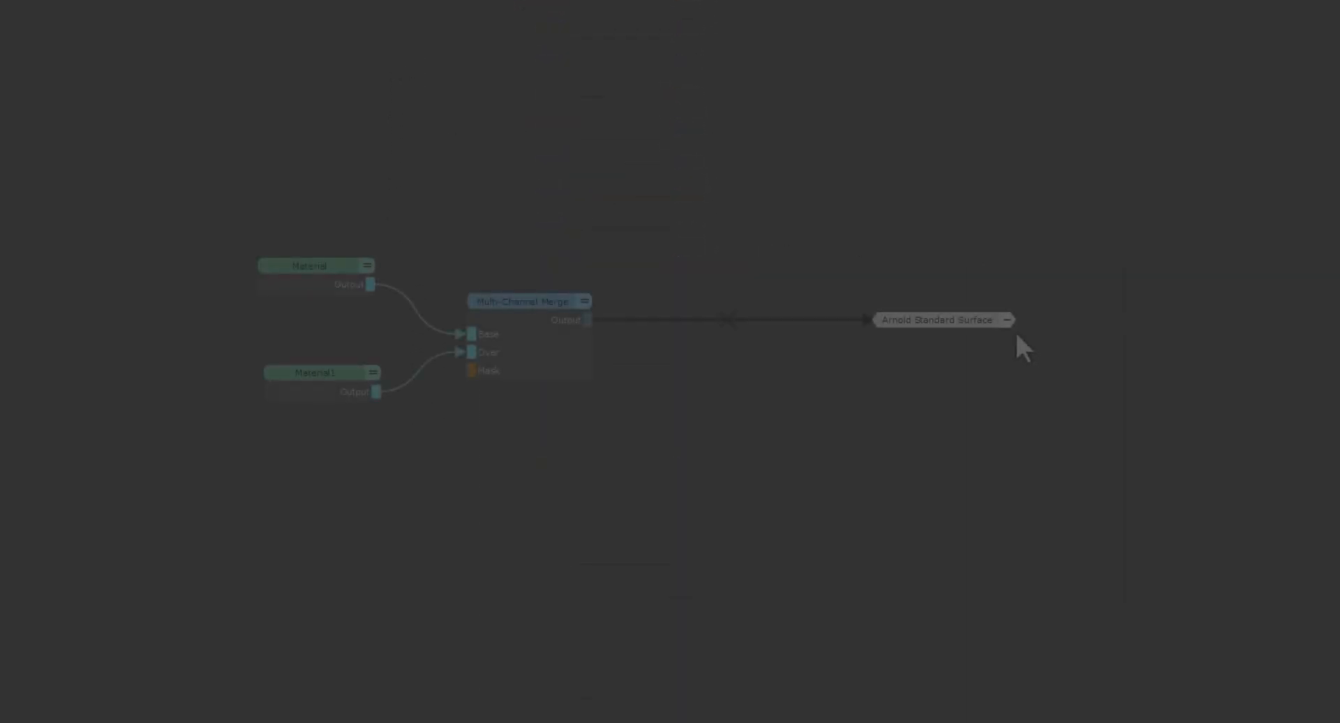
- Expand all ports of the Arnold Standard Surface and the Multi-Channel Merge, moving the shader node up
{"action": "left_click", "coordinate": [1007, 319]}
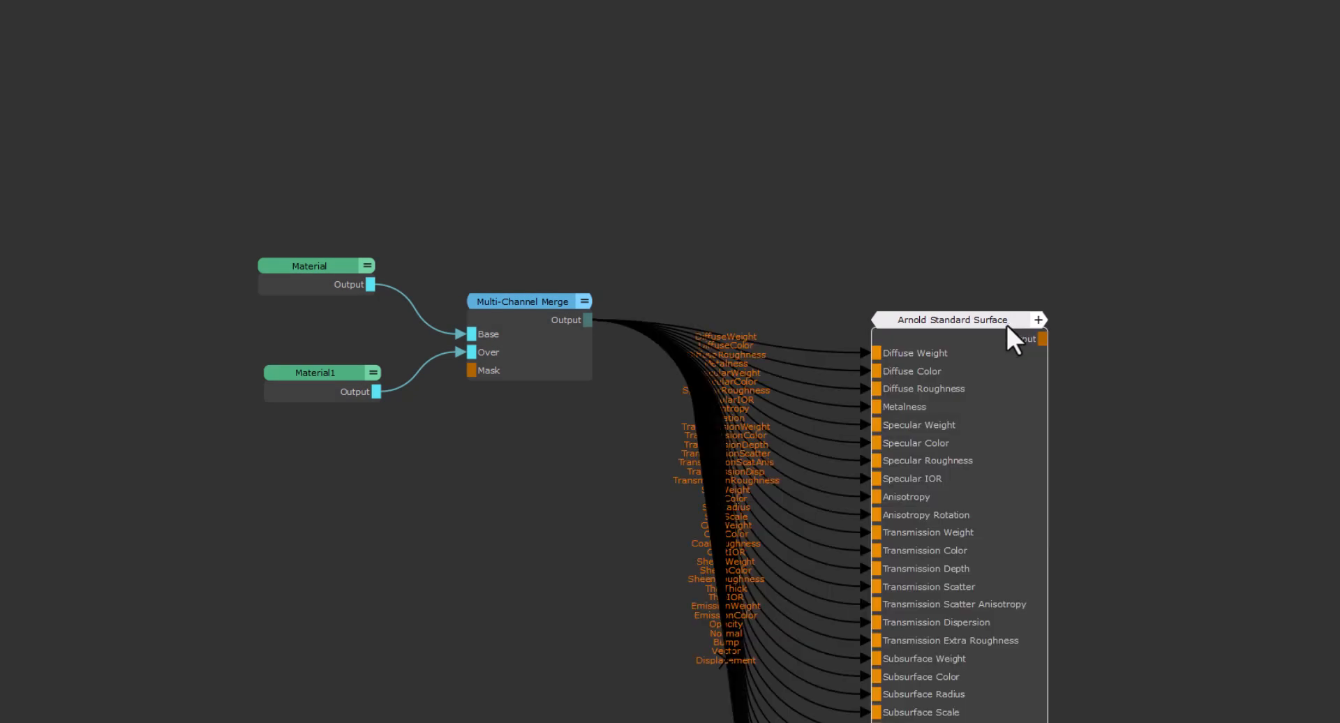
{"action": "left_click_drag", "start_coordinate": [994, 426], "coordinate": [1006, 177]}
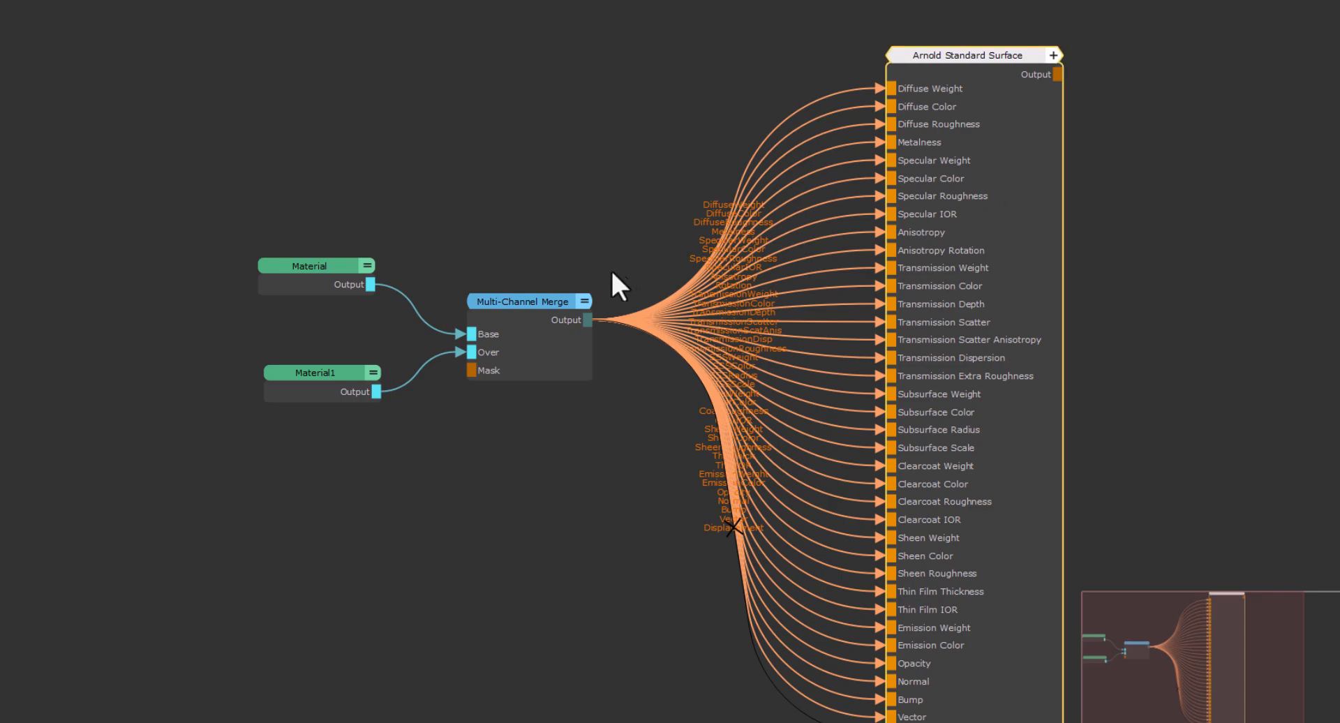
{"action": "left_click", "coordinate": [584, 301]}
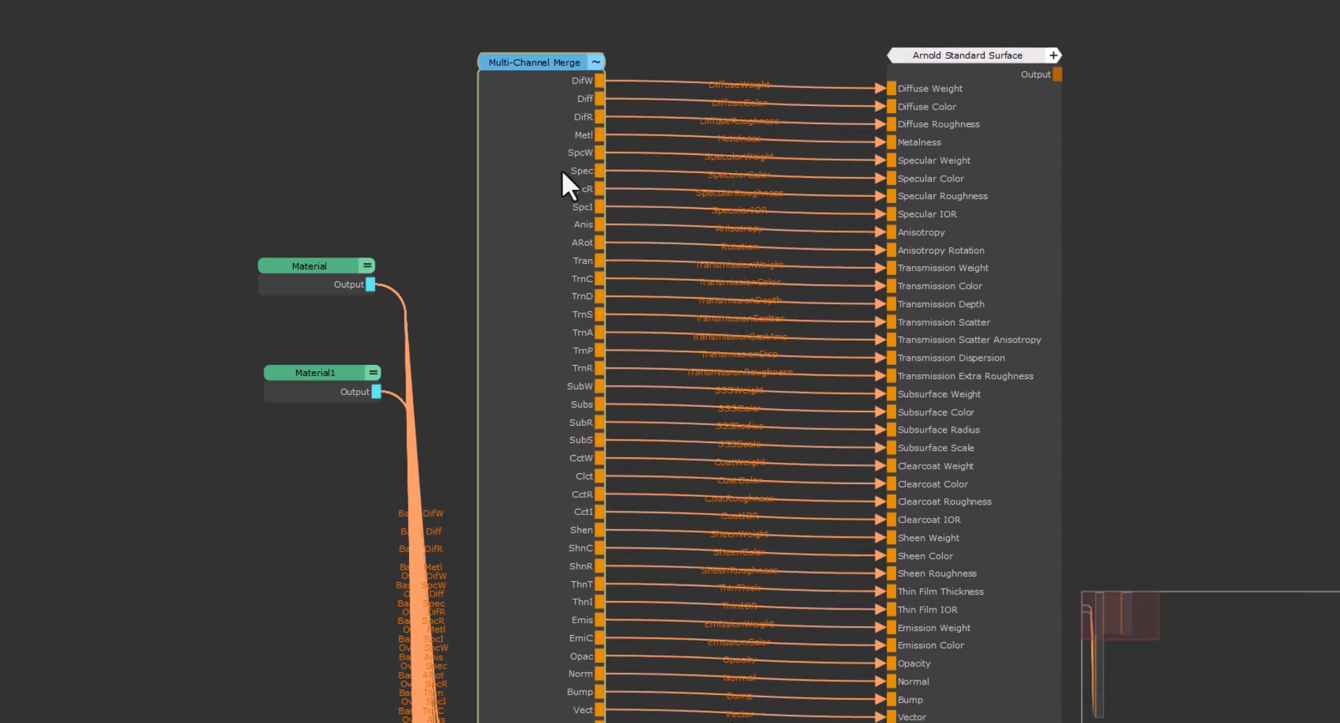
{"action": "left_click", "coordinate": [1216, 259]}
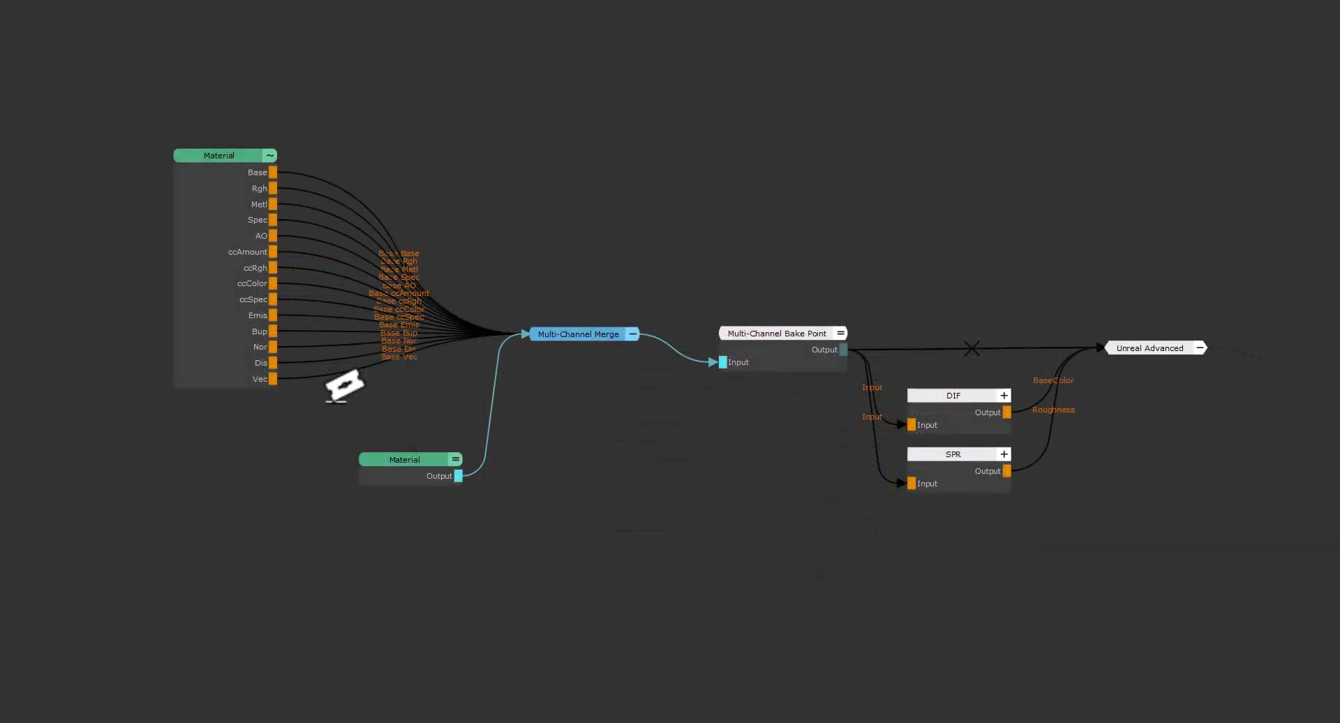
- Slice through all individual channel connections between the expanded Material node and the Multi-Channel Merge
{"action": "key", "text": "c"}
{"action": "left_click_drag", "start_coordinate": [333, 403], "coordinate": [327, 209]}
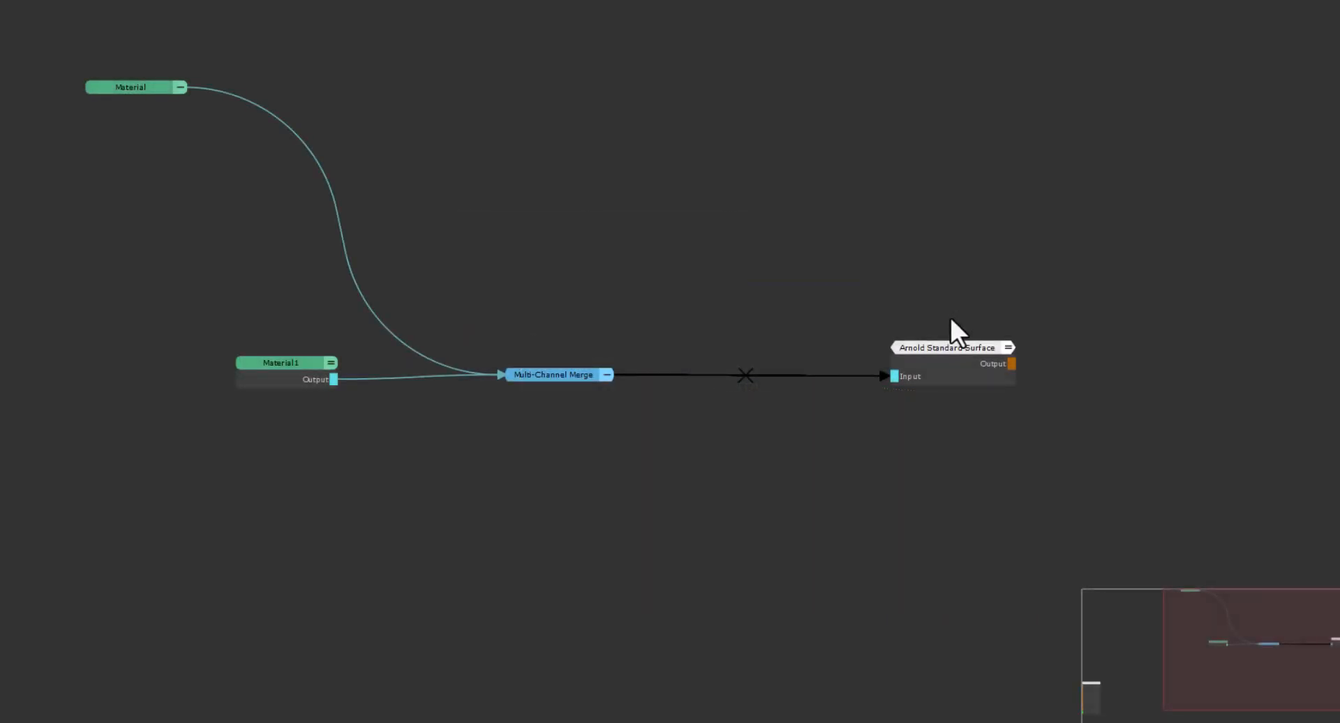
- Create DIF, SPR and BUP channels for the Arnold Standard Surface's Diffuse Color, Specular Roughness and Bump inputs, placing them before the shader
{"action": "left_click", "coordinate": [944, 346]}
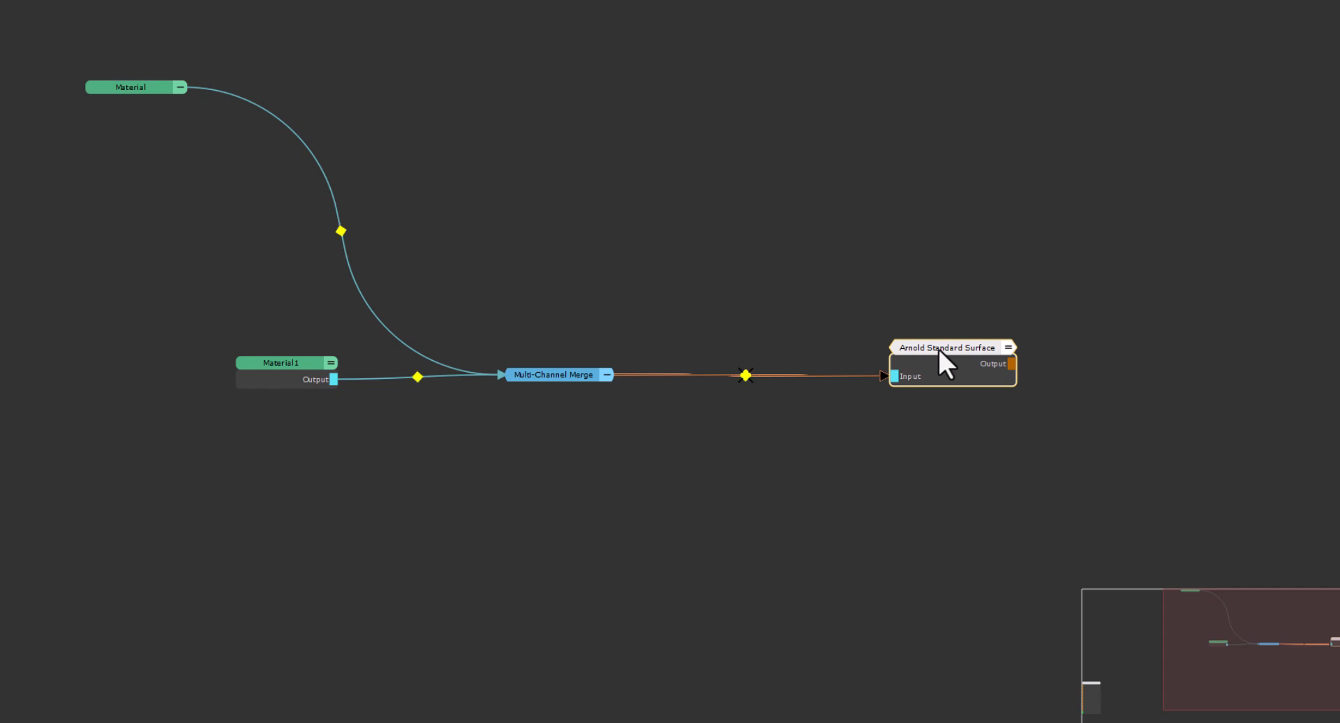
{"action": "mouse_move", "coordinate": [937, 346]}
{"action": "key", "text": "ctrl+space"}
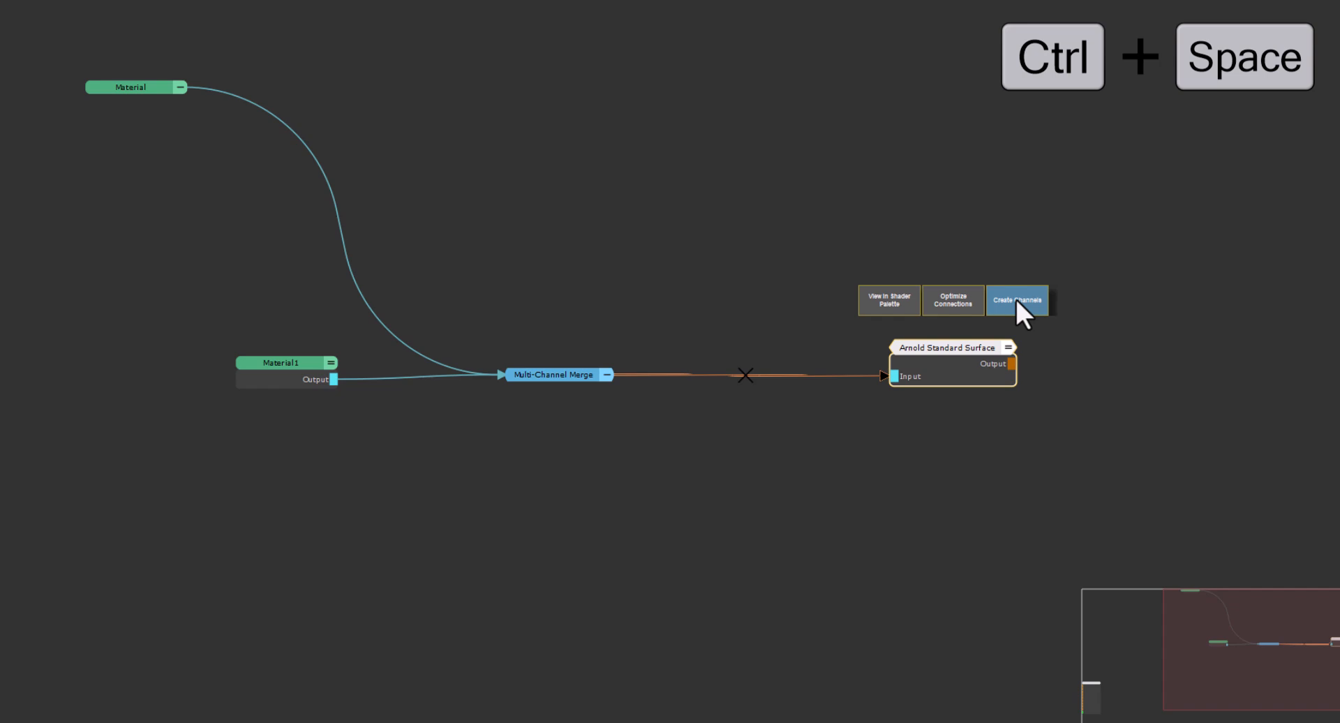
{"action": "left_click", "coordinate": [1016, 302]}
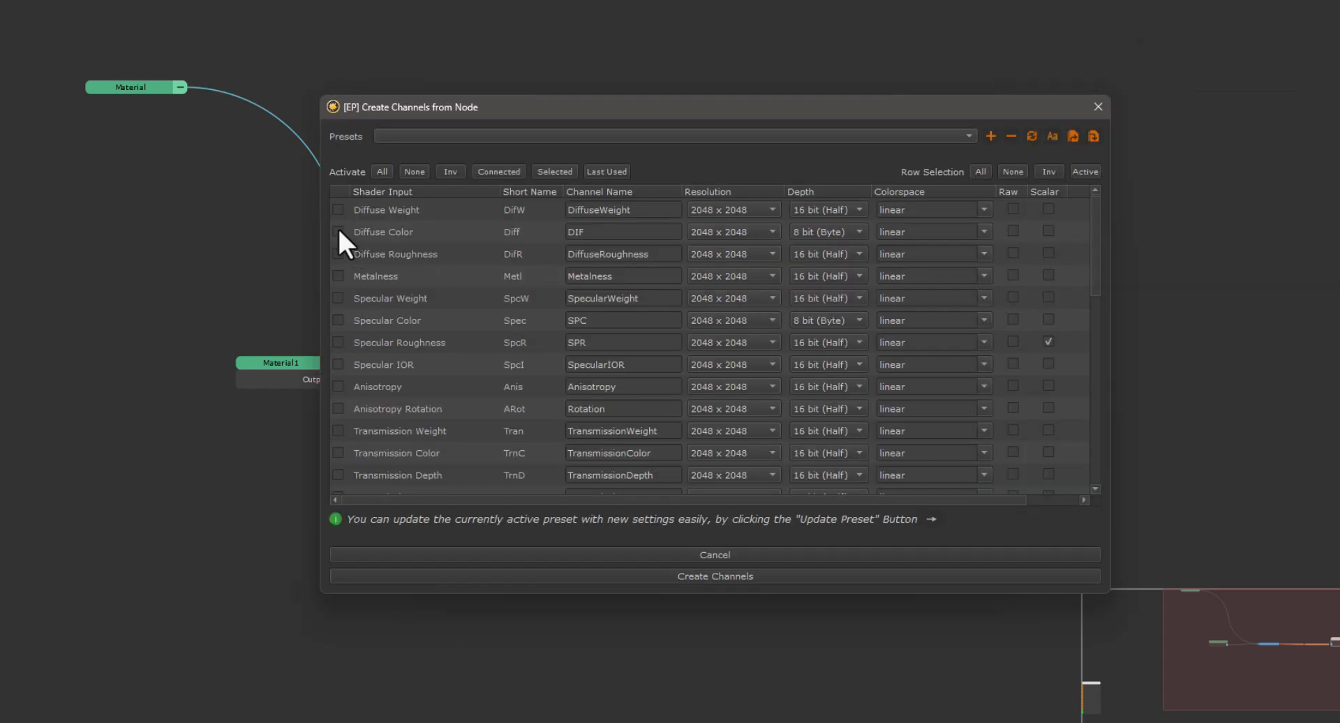
{"action": "scroll", "coordinate": [349, 391], "scroll_direction": "down", "scroll_amount": 5}
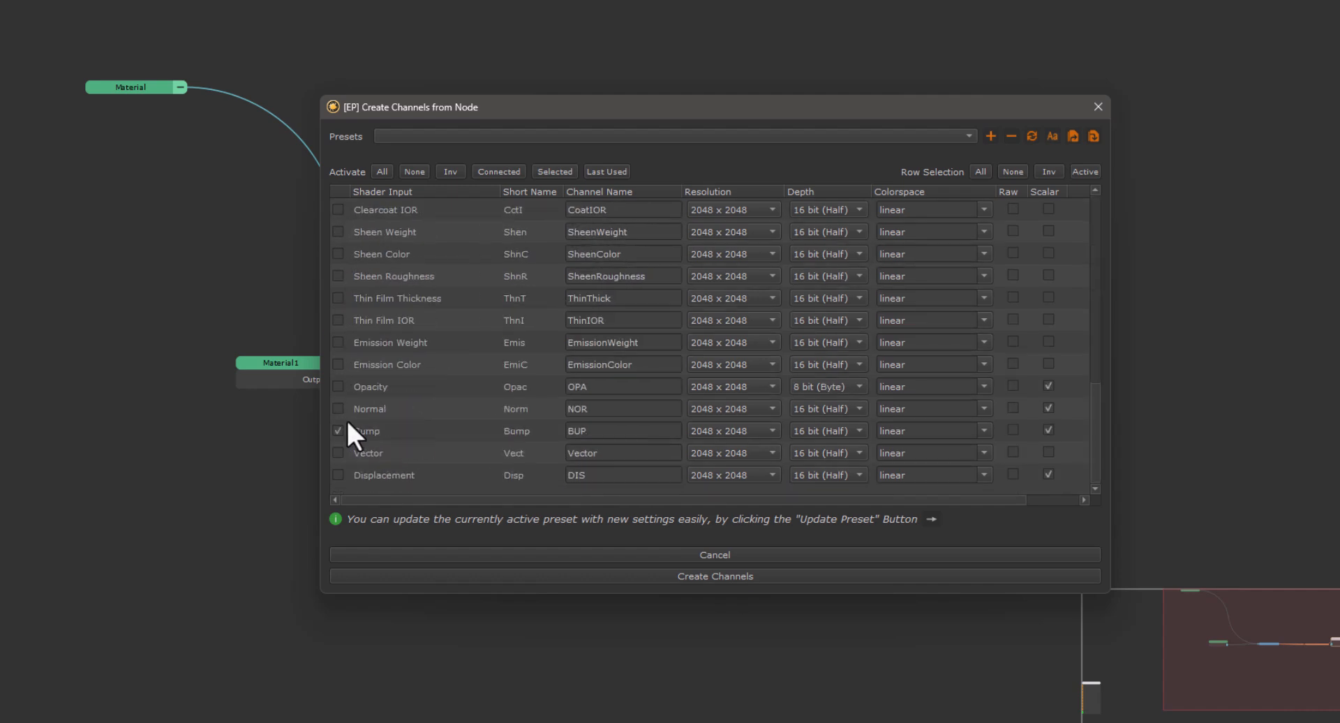
{"action": "left_click", "coordinate": [338, 431]}
{"action": "left_click", "coordinate": [521, 575]}
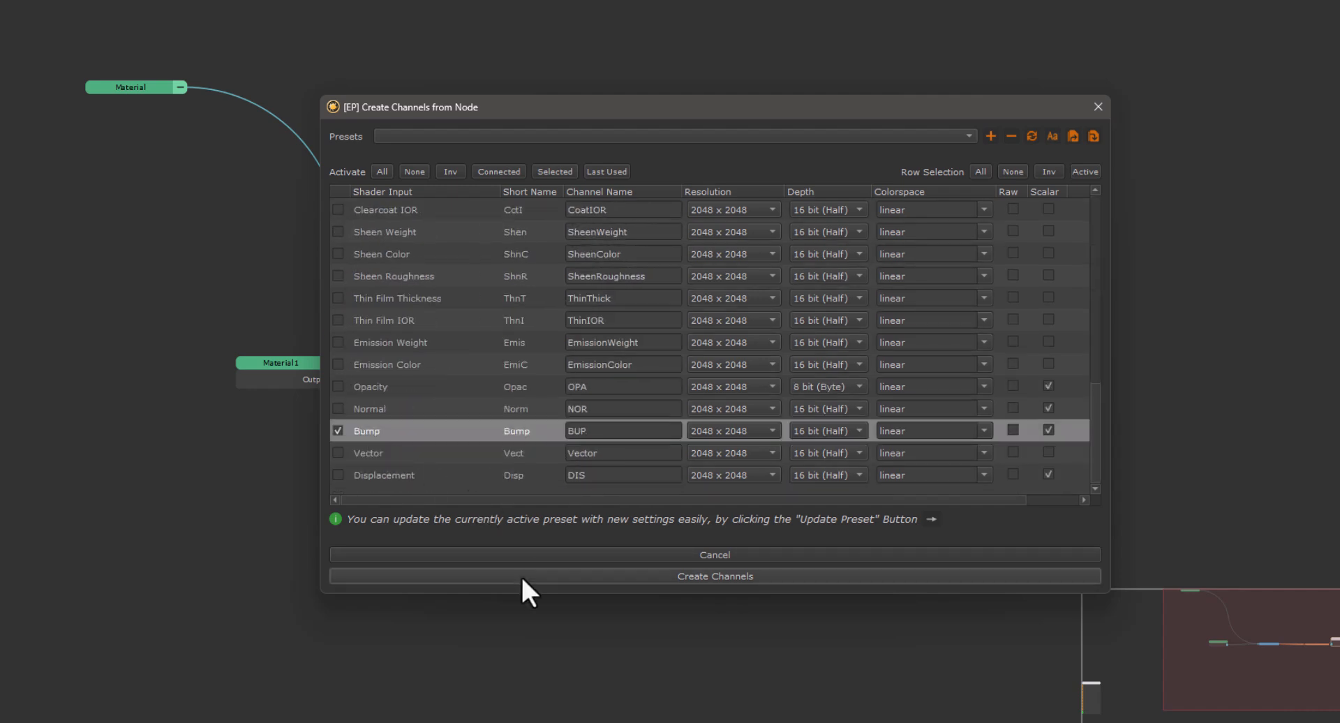
{"action": "left_click_drag", "start_coordinate": [706, 450], "coordinate": [824, 448]}
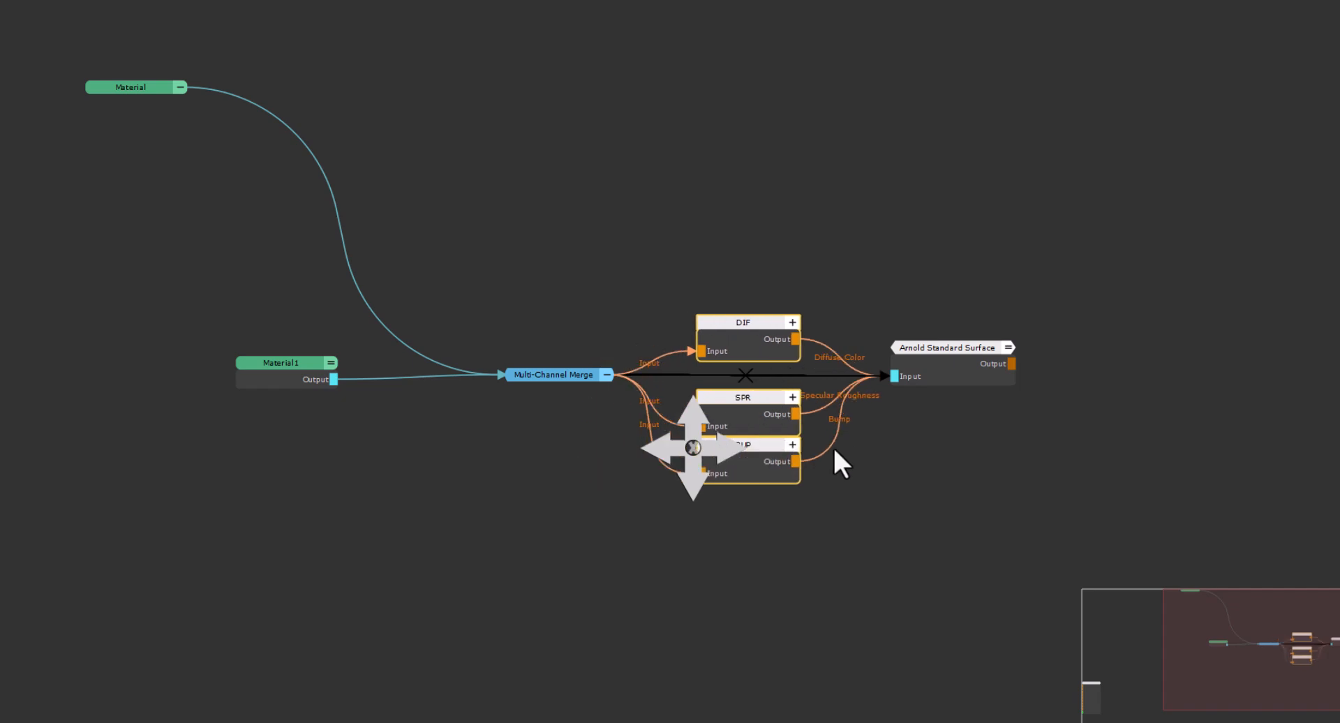
{"action": "left_click", "coordinate": [901, 491]}
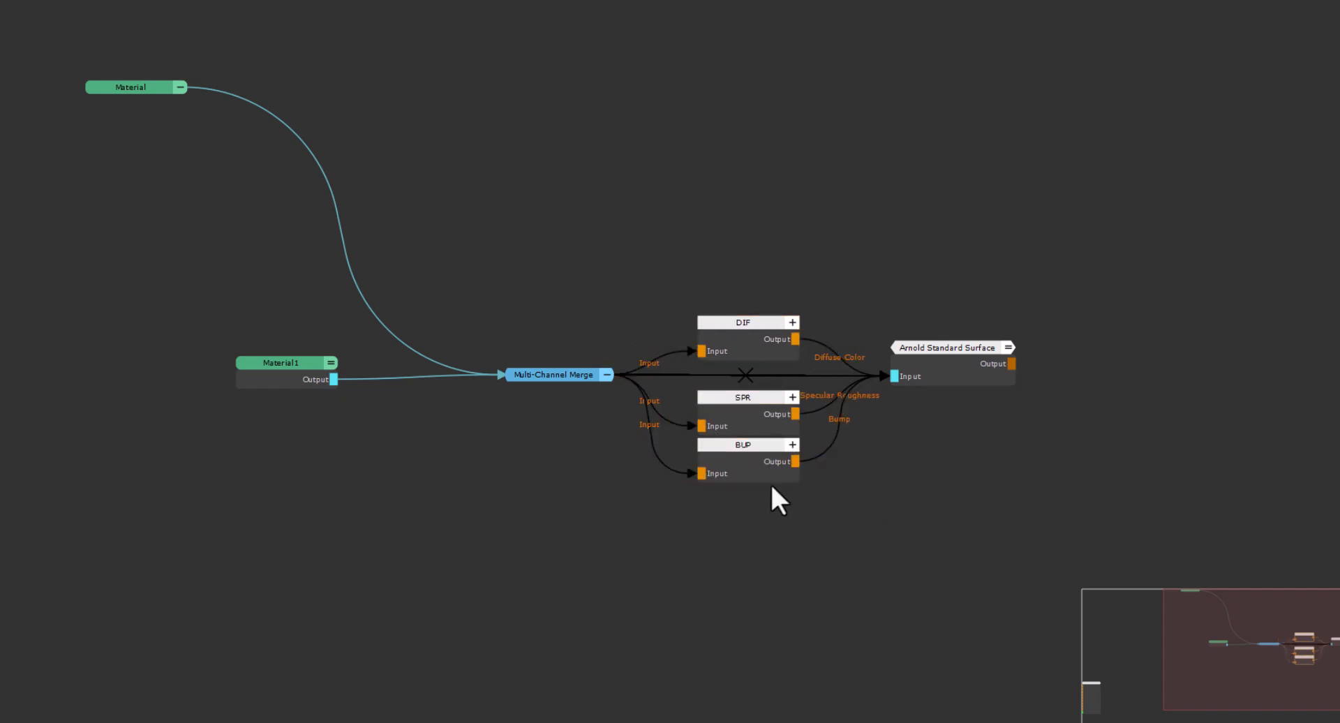
- Expand all ports of Material1 and Material, and optimize the connections feeding the Arnold Standard Surface
{"action": "left_click", "coordinate": [332, 360]}
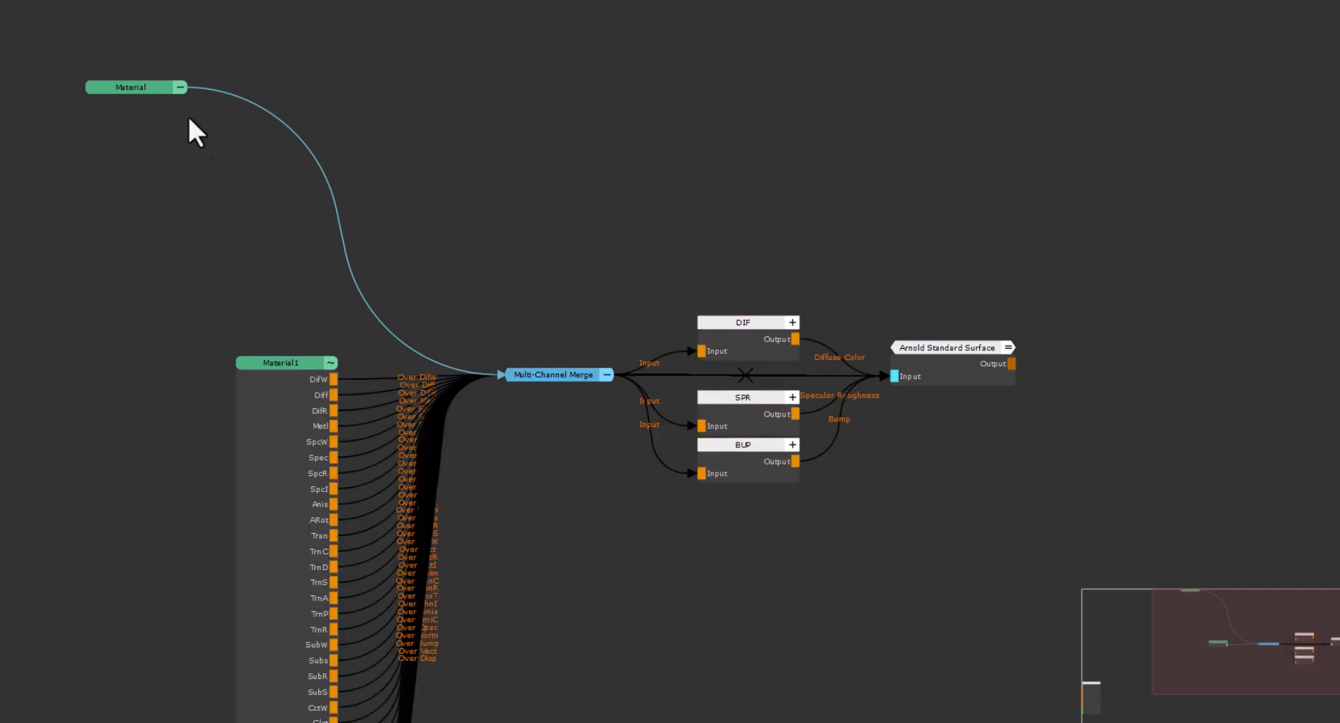
{"action": "left_click", "coordinate": [179, 87]}
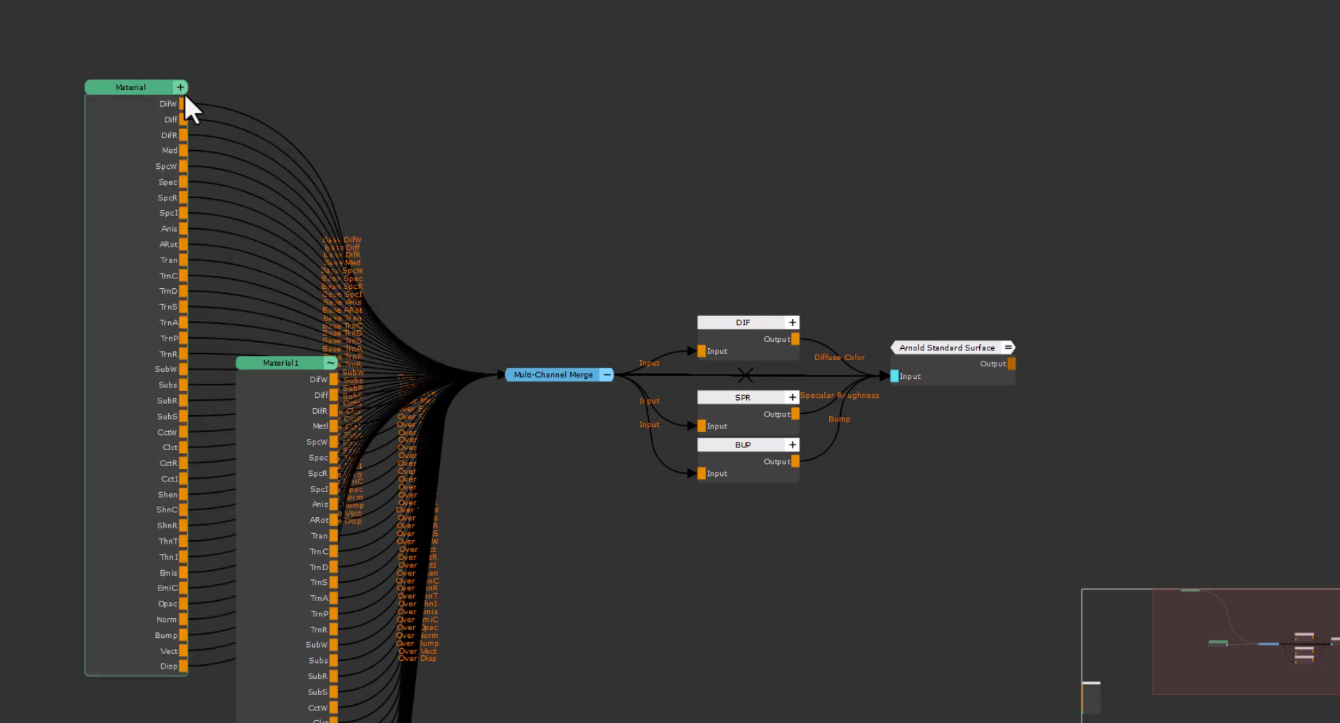
{"action": "left_click", "coordinate": [911, 349]}
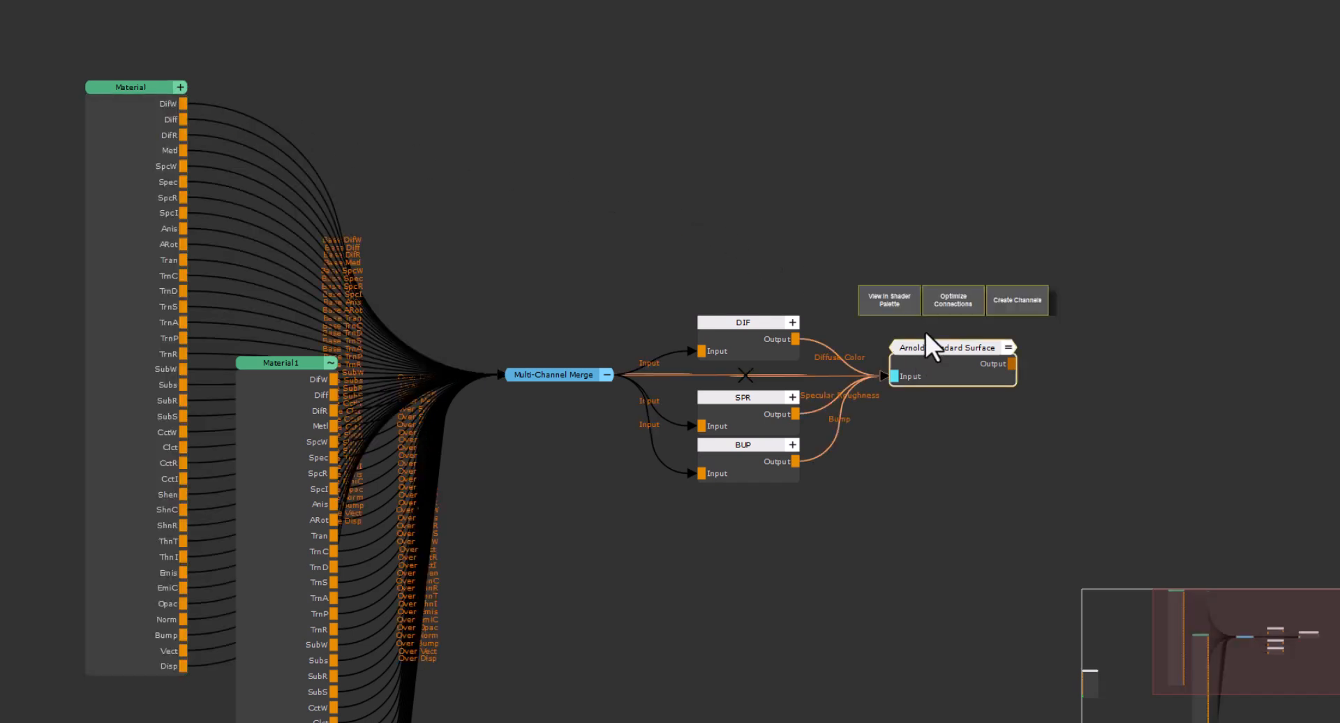
{"action": "left_click", "coordinate": [941, 296]}
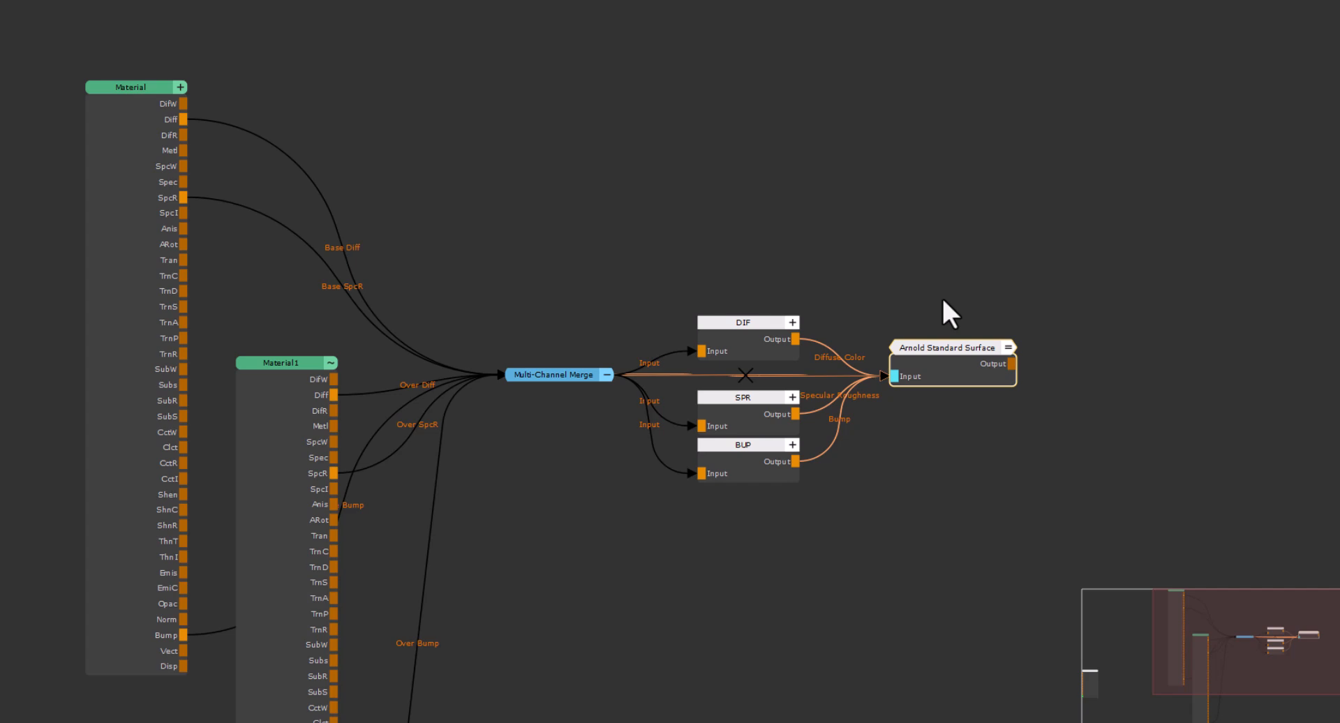
- Show only the connected ports on Material and collapse Material1 completely
{"action": "left_click", "coordinate": [179, 86]}
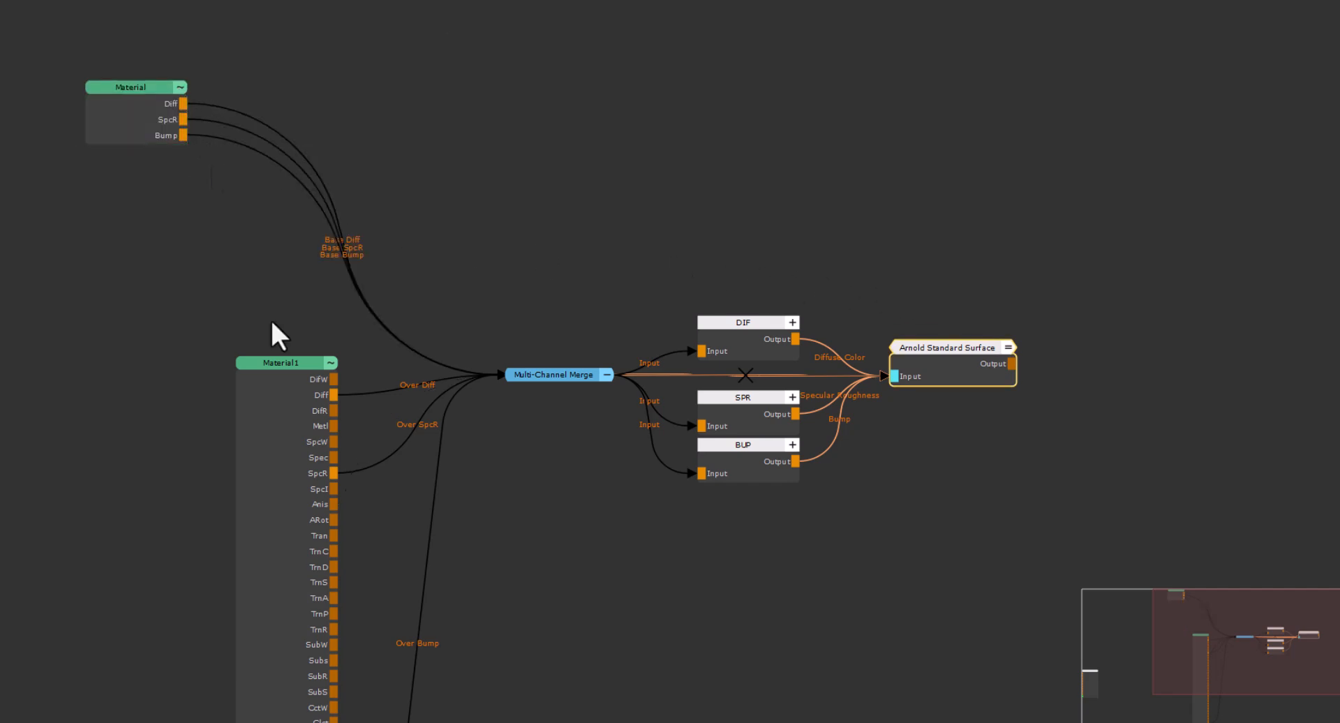
{"action": "left_click", "coordinate": [328, 359]}
{"action": "left_click", "coordinate": [328, 359]}
{"action": "left_click", "coordinate": [329, 361]}
{"action": "left_click", "coordinate": [329, 359]}
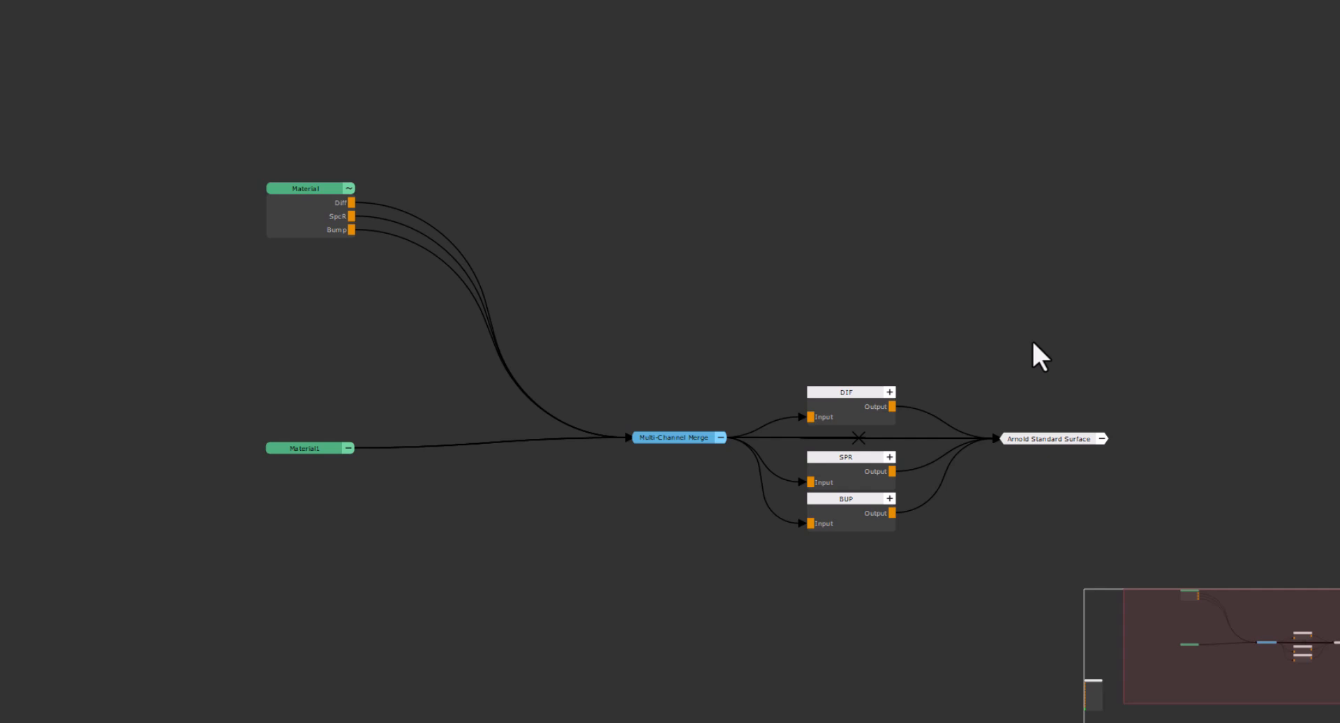
- Create a Metalness channel for the Arnold Standard Surface, placed above DIF, and optimize the shader's connections again
{"action": "left_click", "coordinate": [1031, 436]}
{"action": "right_click", "coordinate": [1038, 436], "text": "ctrl"}
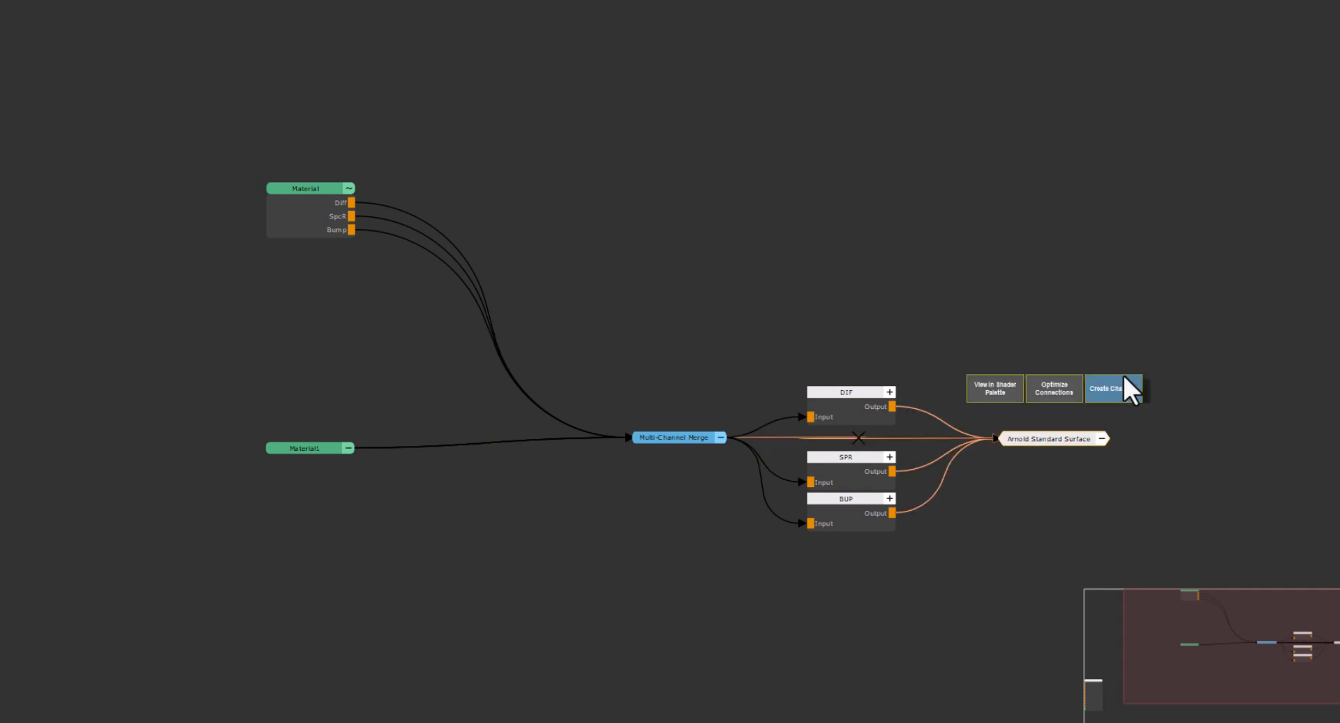
{"action": "left_click", "coordinate": [1124, 378]}
{"action": "left_click", "coordinate": [374, 257]}
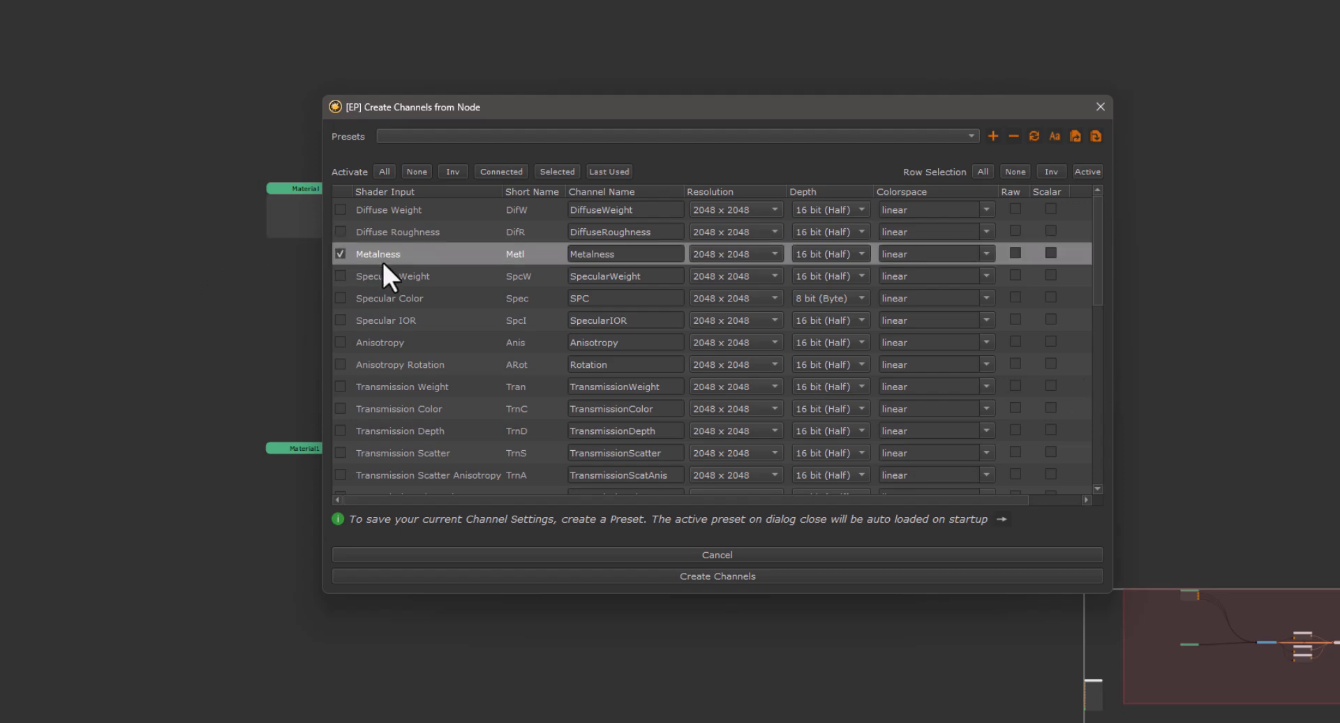
{"action": "left_click", "coordinate": [624, 574]}
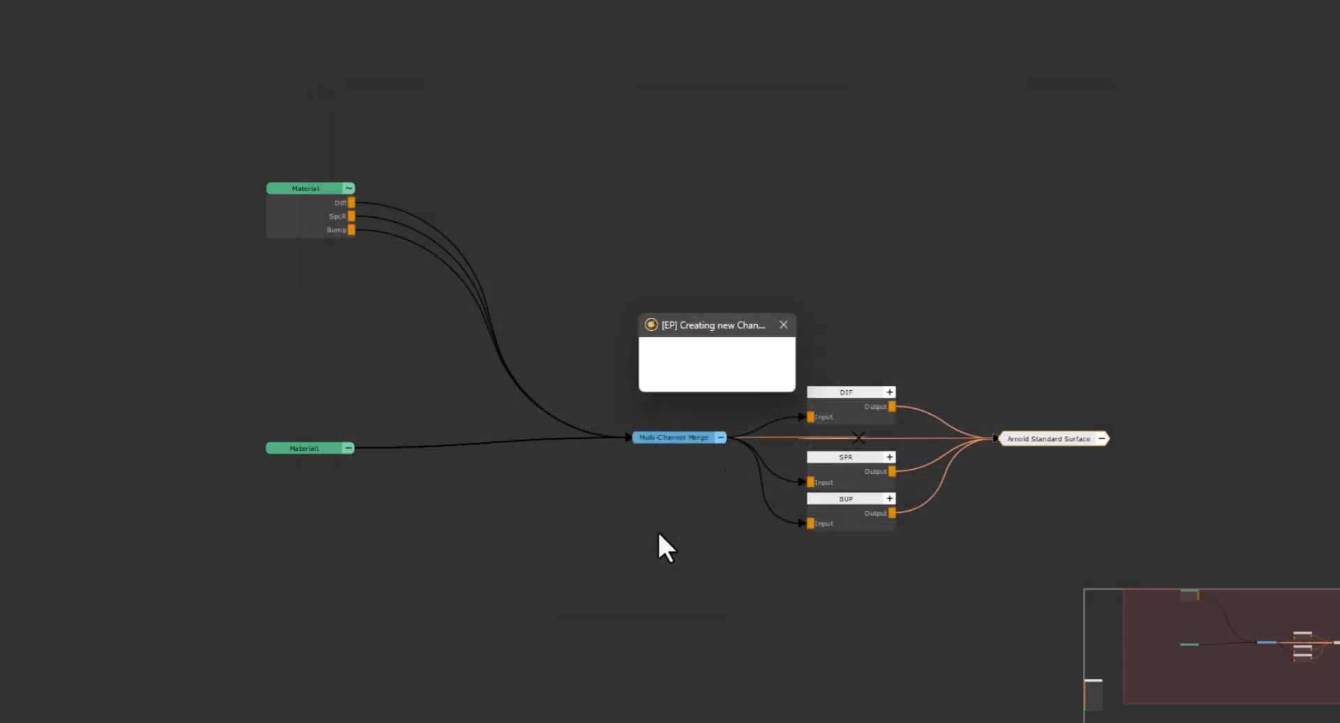
{"action": "left_click_drag", "start_coordinate": [790, 447], "coordinate": [844, 342]}
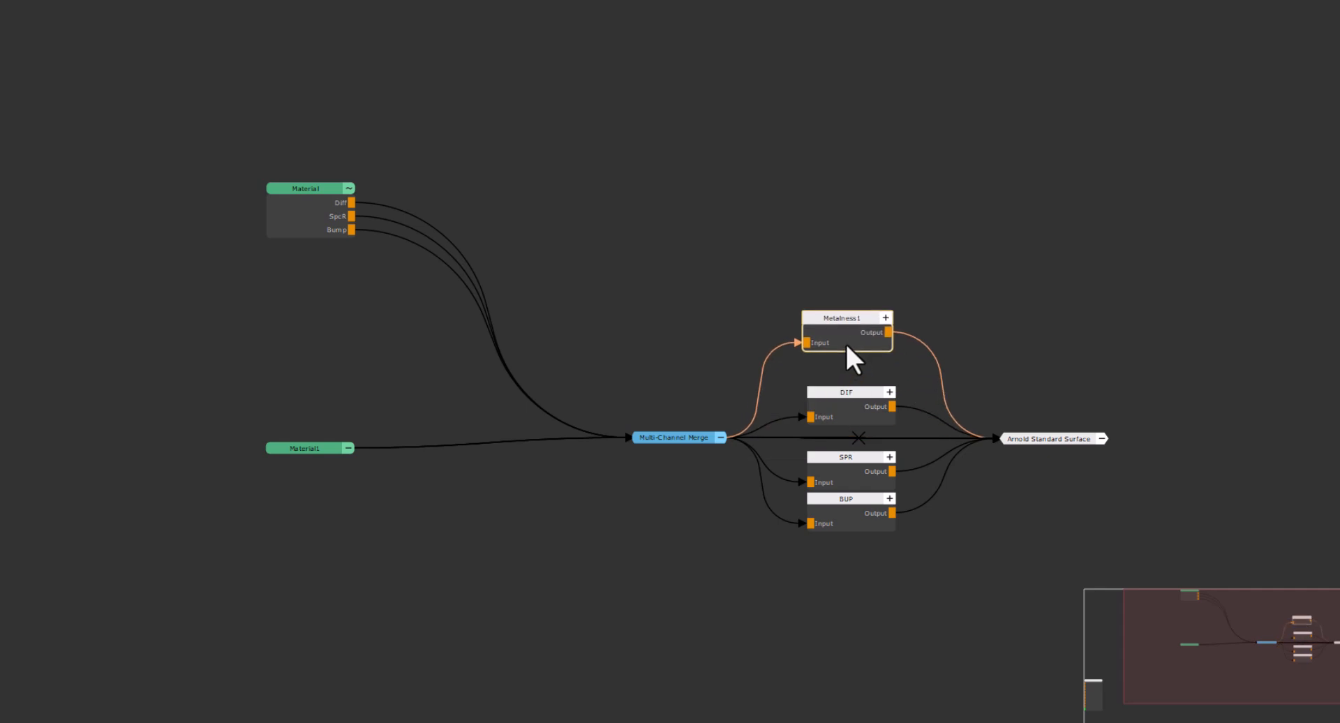
{"action": "left_click", "coordinate": [1029, 438]}
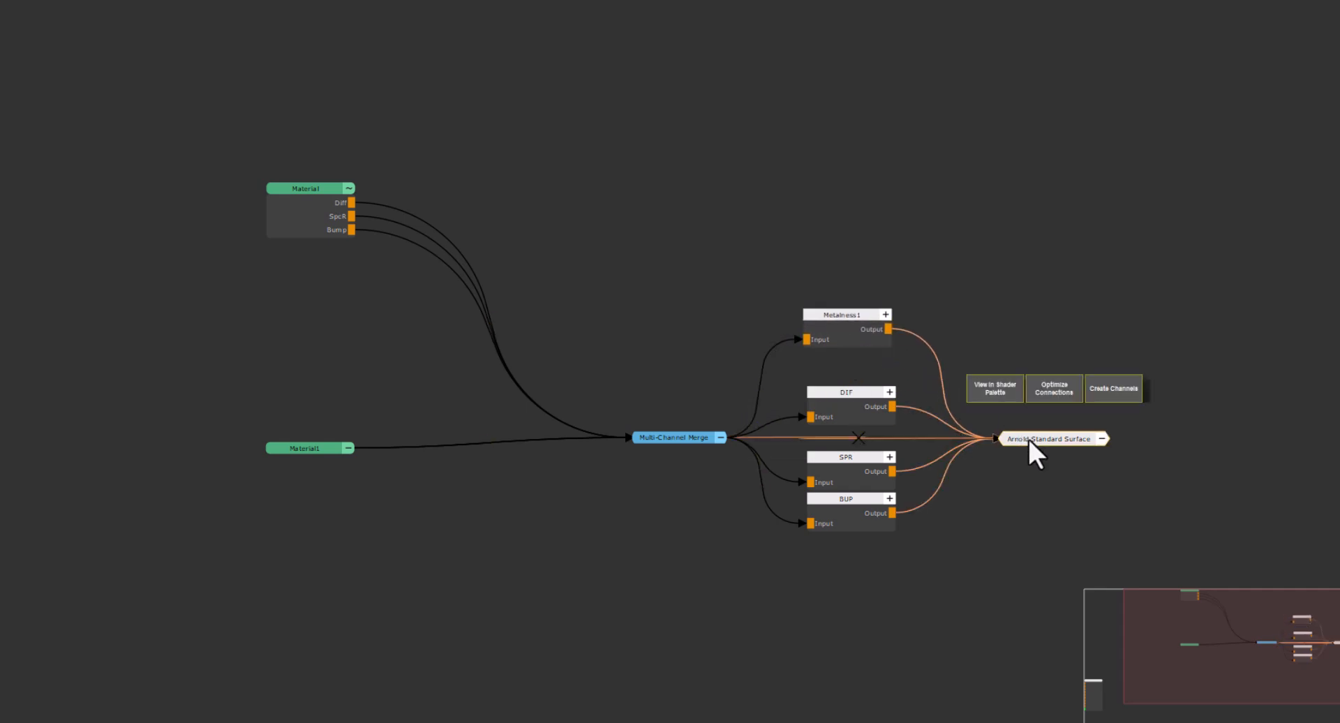
{"action": "left_click", "coordinate": [1054, 388]}
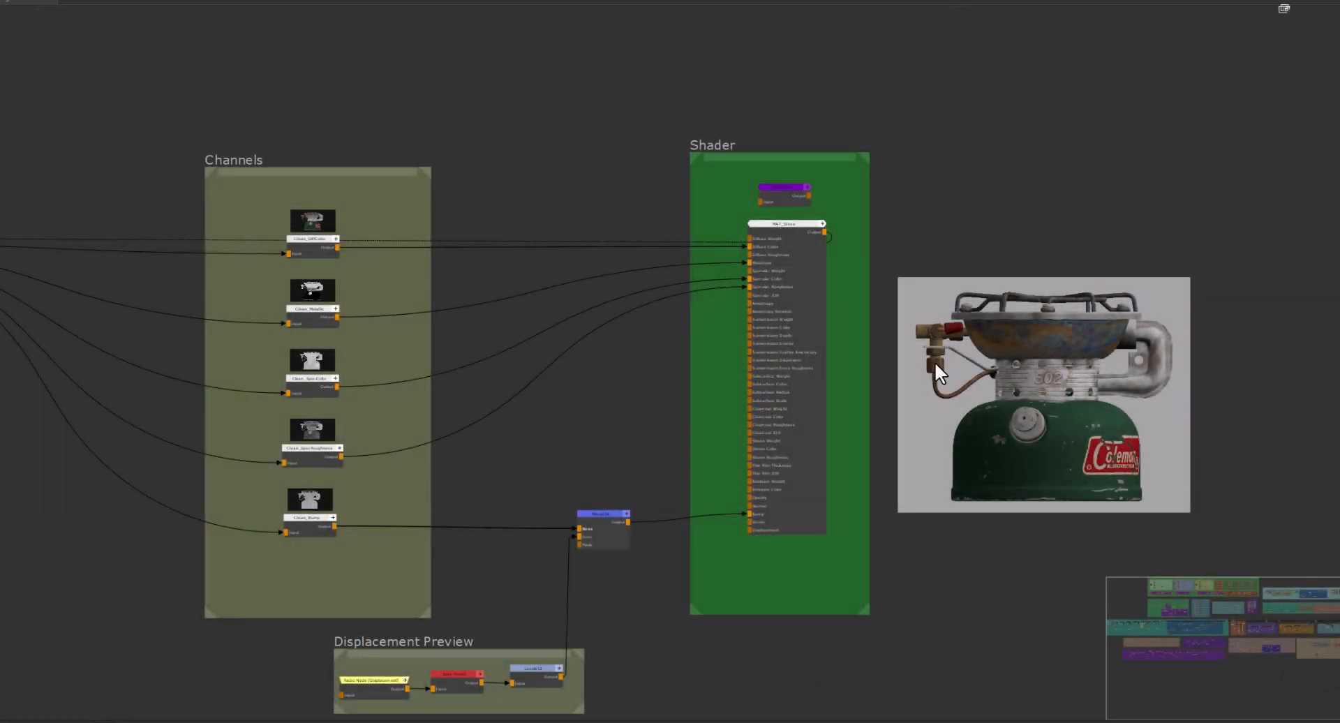
- Position the stove image note beside the Shader backdrop and place the library's Dirt icon inside the Dirt backdrop
{"action": "left_click_drag", "start_coordinate": [952, 370], "coordinate": [990, 363]}
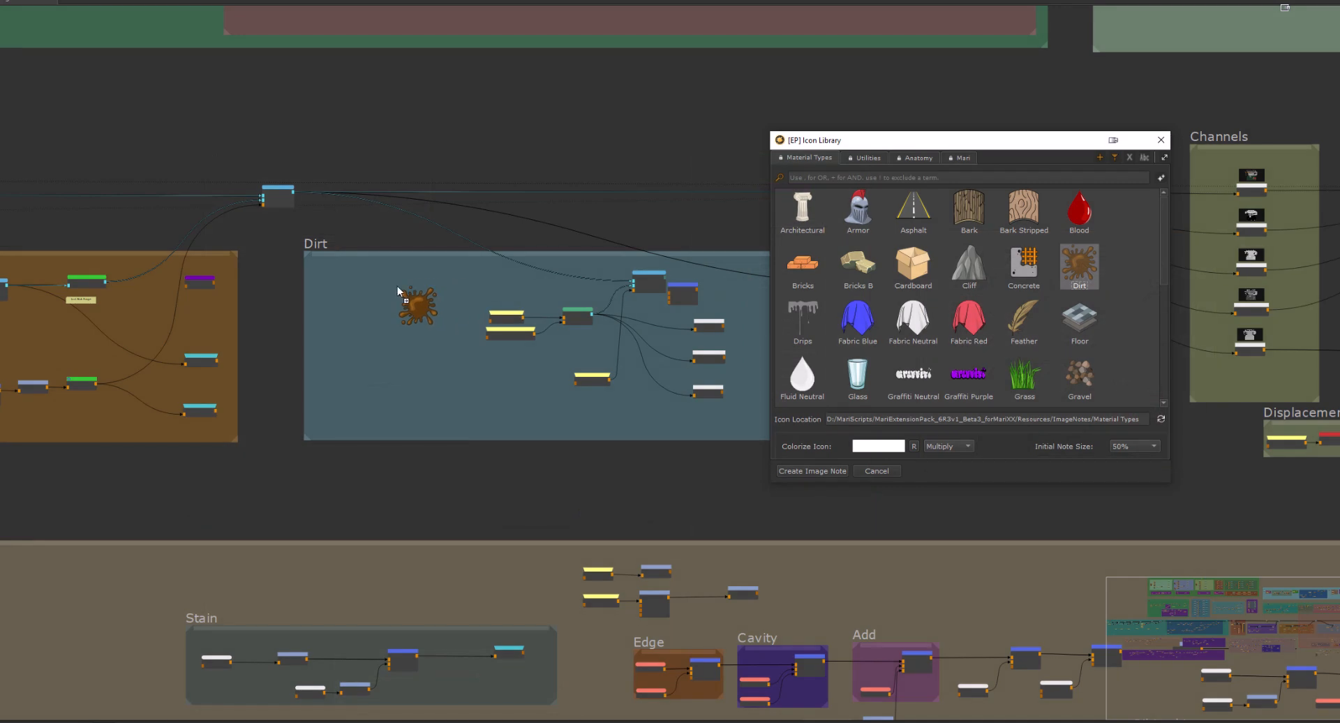
{"action": "left_click_drag", "start_coordinate": [396, 287], "coordinate": [370, 354]}
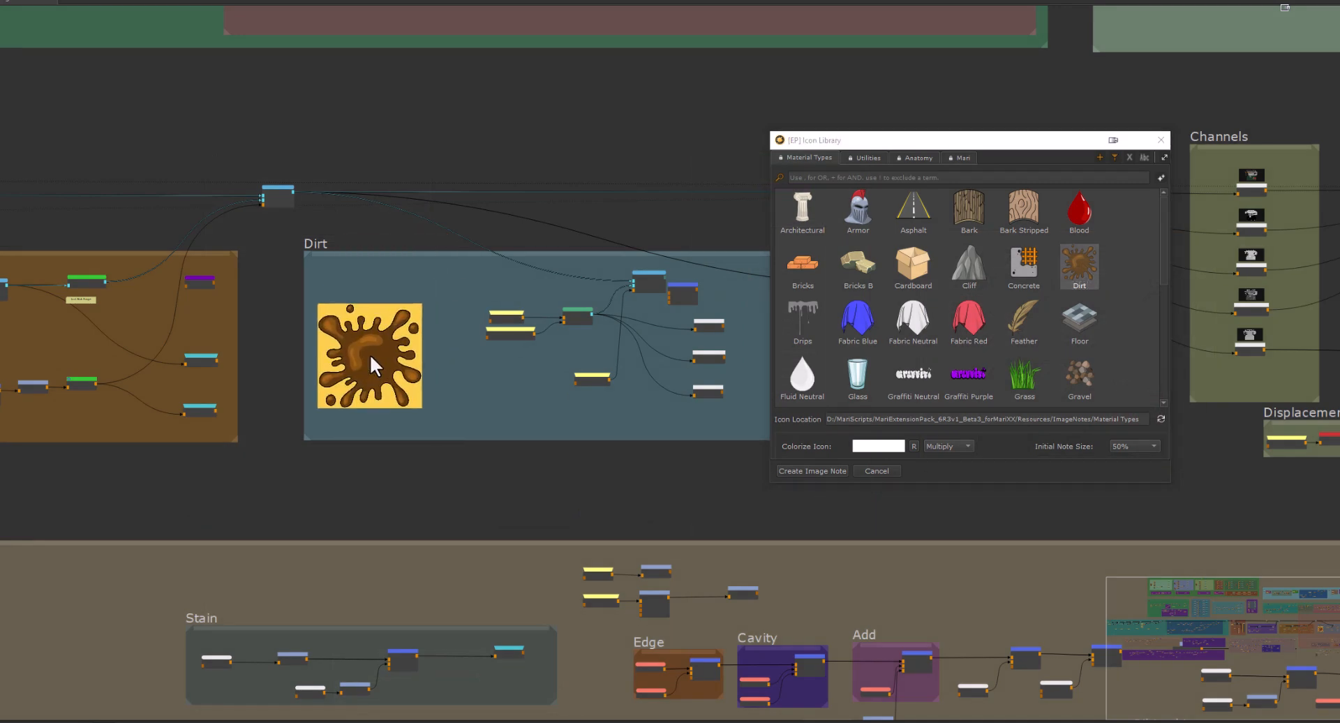
{"action": "left_click", "coordinate": [467, 222]}
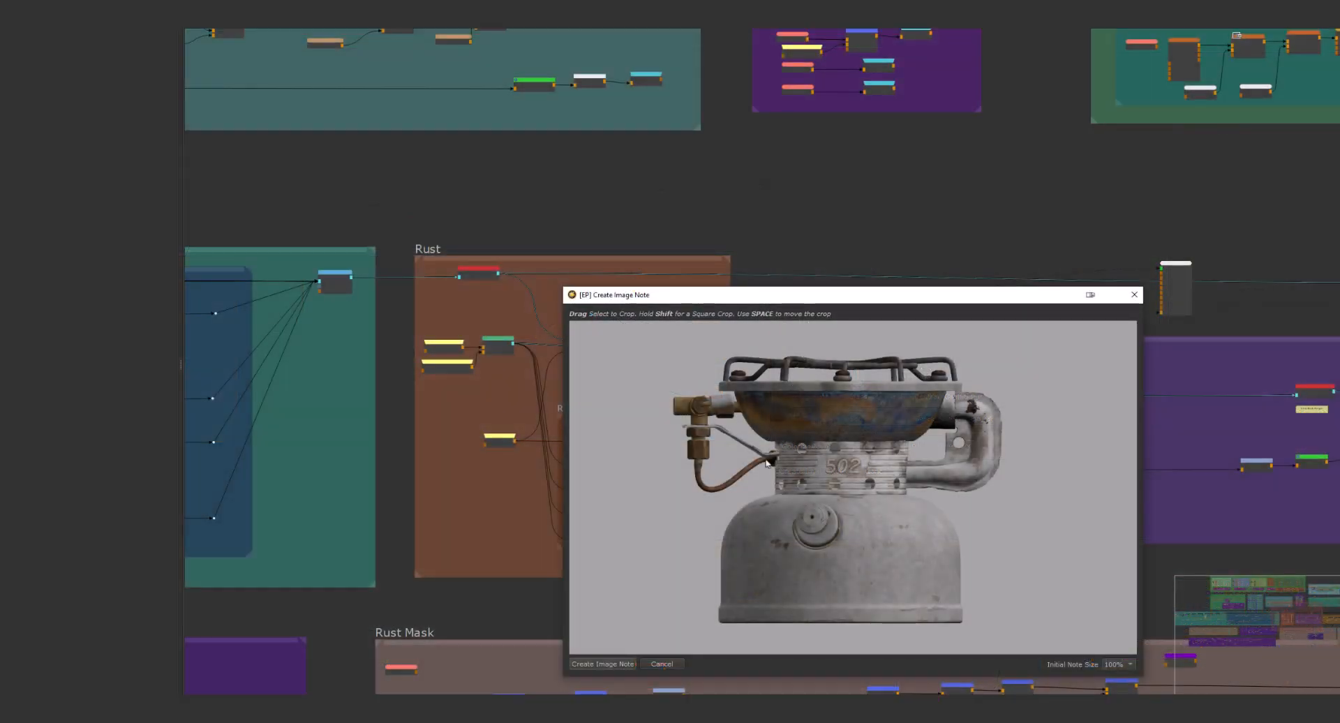
- Create an image note from the view, cropped around the stove, and move it up to the Rust backdrop
{"action": "left_click_drag", "start_coordinate": [659, 335], "coordinate": [1010, 633]}
{"action": "left_click", "coordinate": [586, 663]}
{"action": "left_click_drag", "start_coordinate": [798, 407], "coordinate": [691, 273]}
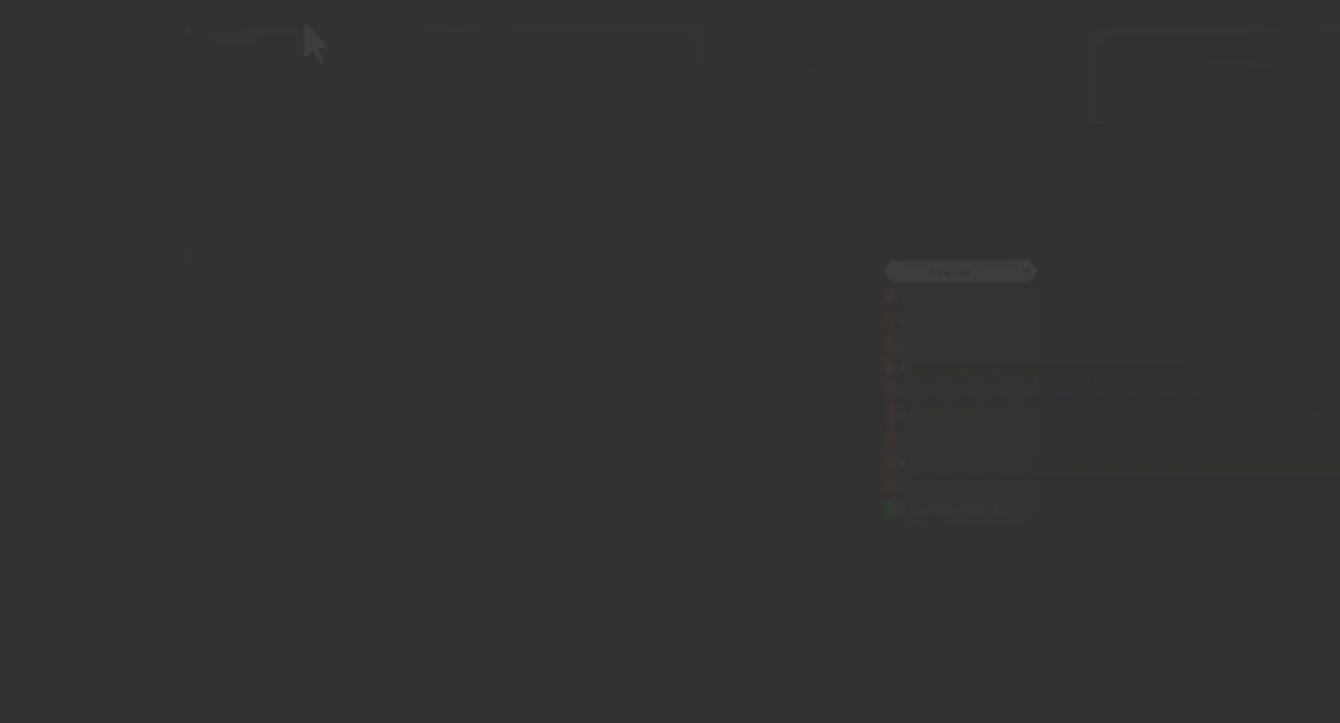
- Open the Sticker Designer and draw on a new image note beside the node network
{"action": "mouse_move", "coordinate": [421, 329]}
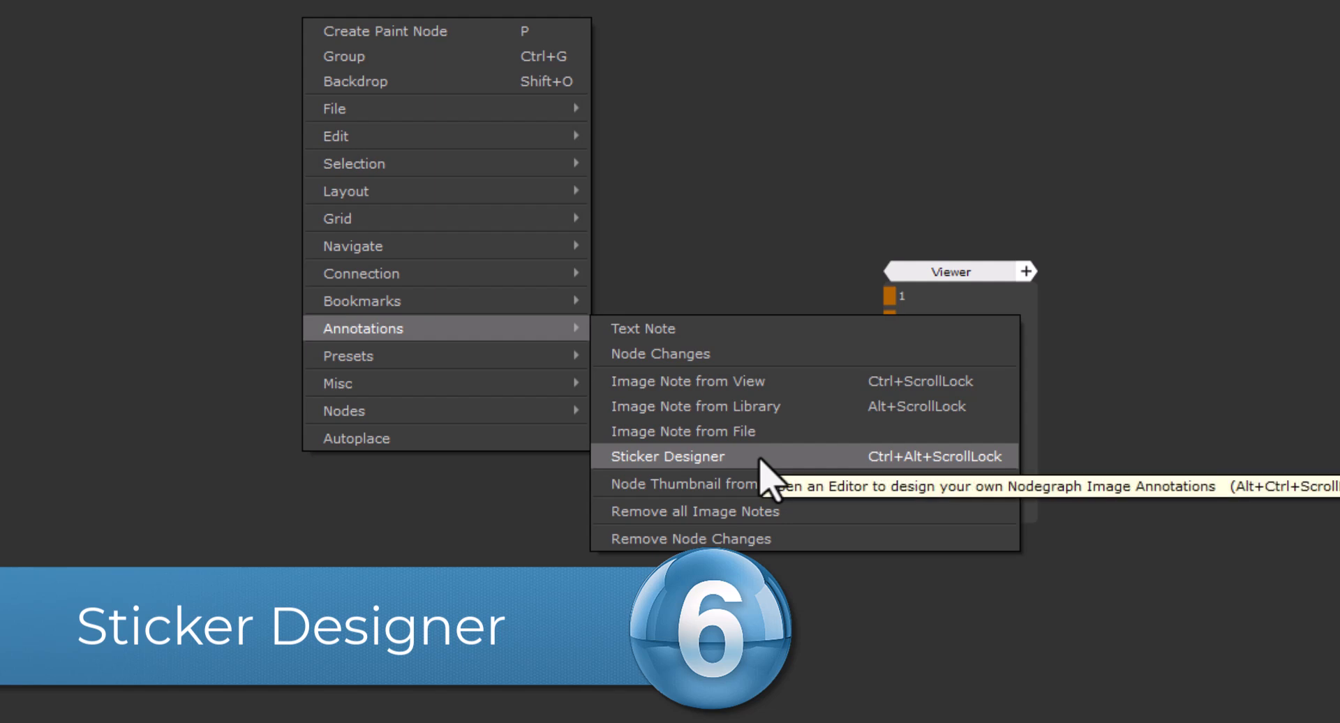
{"action": "left_click", "coordinate": [759, 457]}
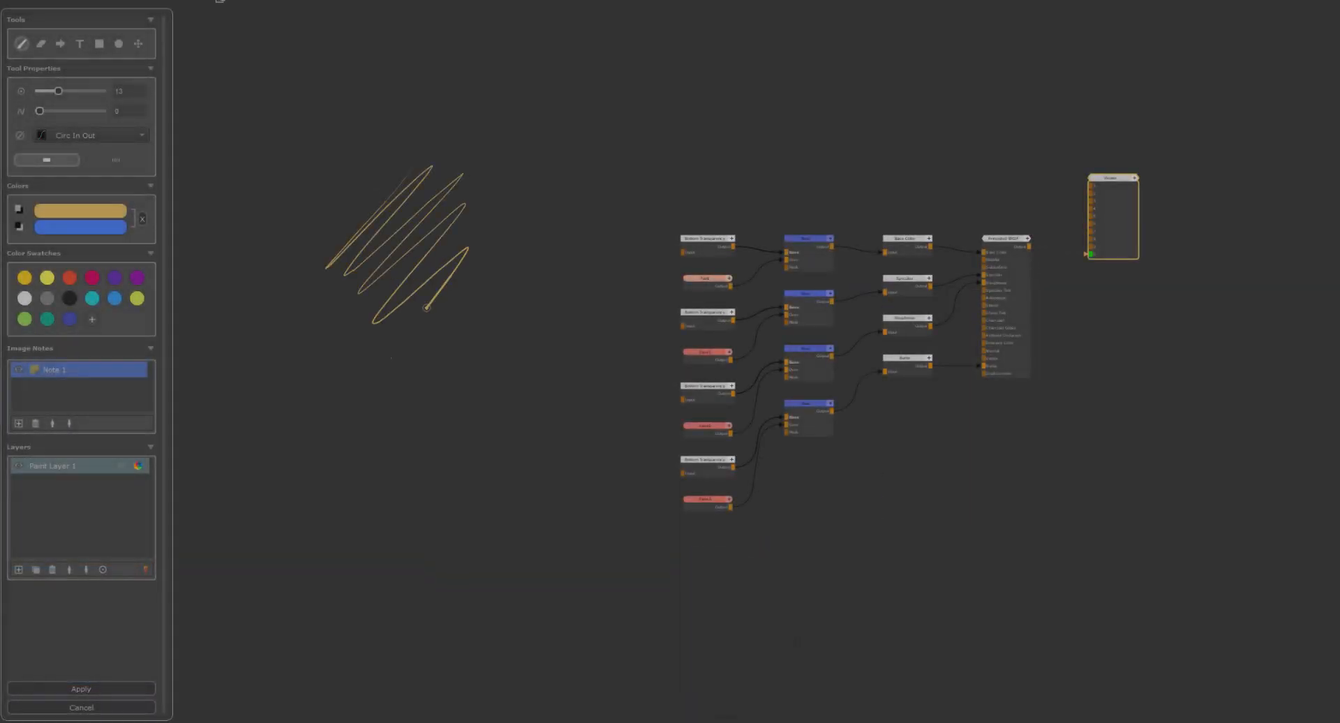
{"action": "mouse_move", "coordinate": [520, 414]}
{"action": "left_mouse_down"}
{"action": "mouse_move", "coordinate": [627, 631]}
{"action": "mouse_move", "coordinate": [724, 612]}
{"action": "left_mouse_up"}
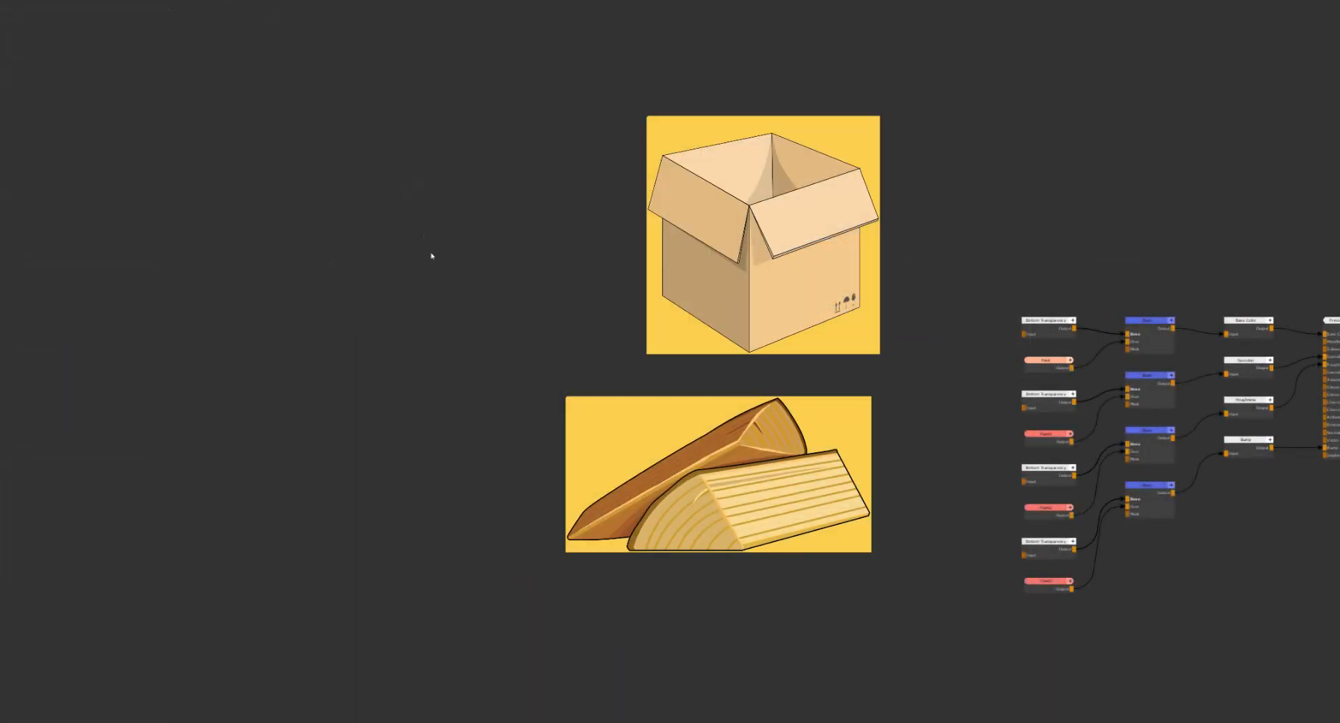
- Lift the two selected image notes into the Sticker Designer and move the cardboard box away from the firewood
{"action": "right_click", "coordinate": [383, 135]}
{"action": "mouse_move", "coordinate": [503, 294]}
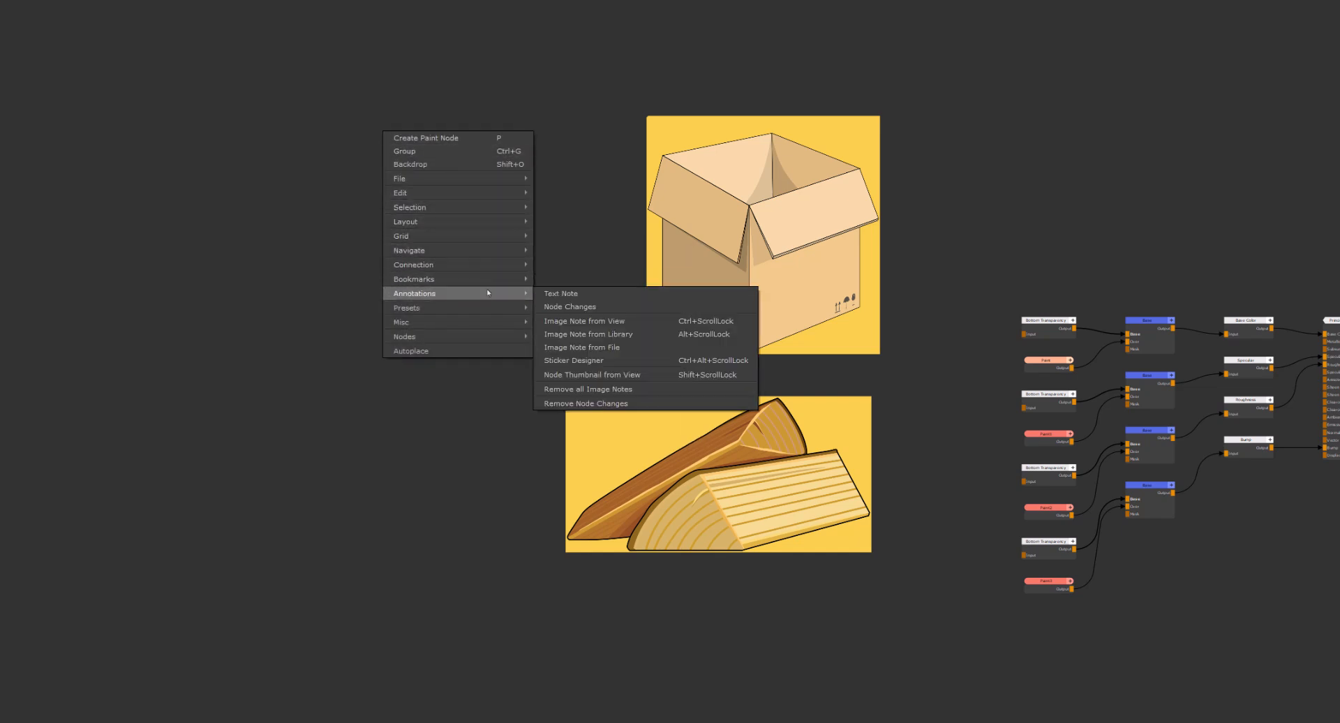
{"action": "left_click", "coordinate": [604, 360]}
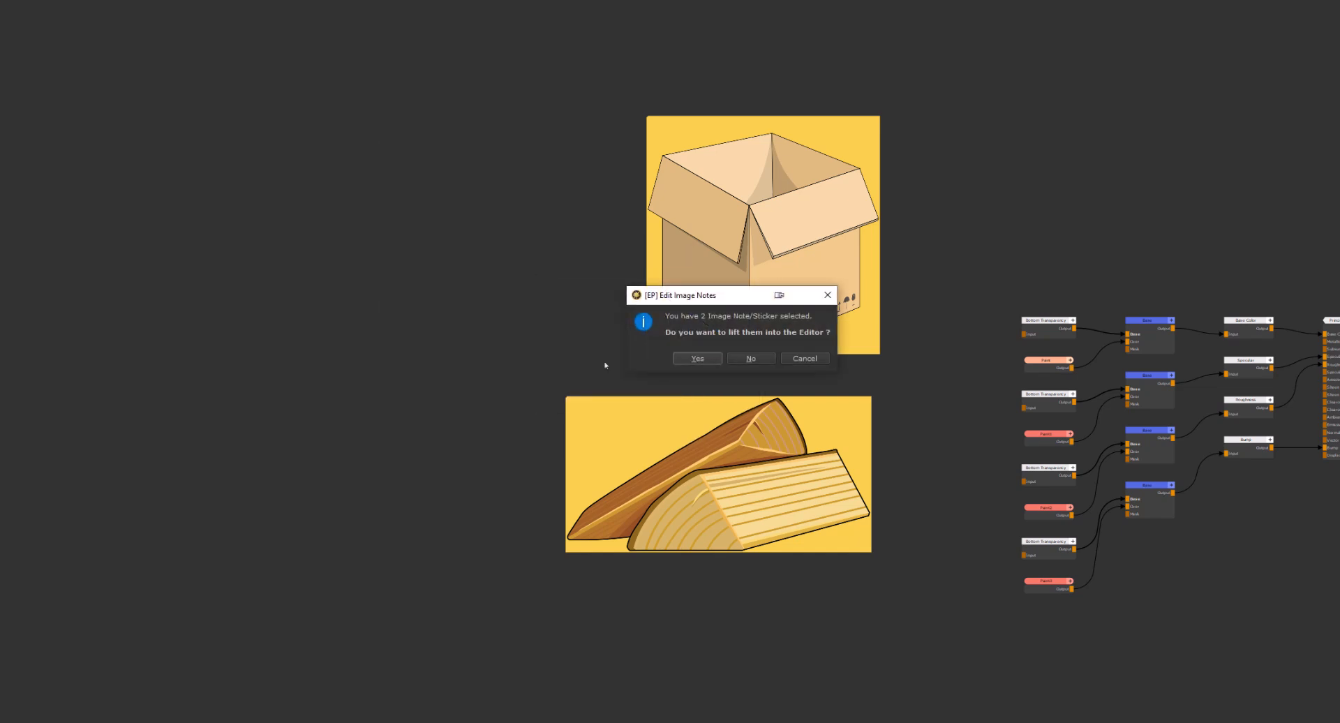
{"action": "left_click", "coordinate": [698, 359]}
{"action": "left_click_drag", "start_coordinate": [738, 195], "coordinate": [446, 198]}
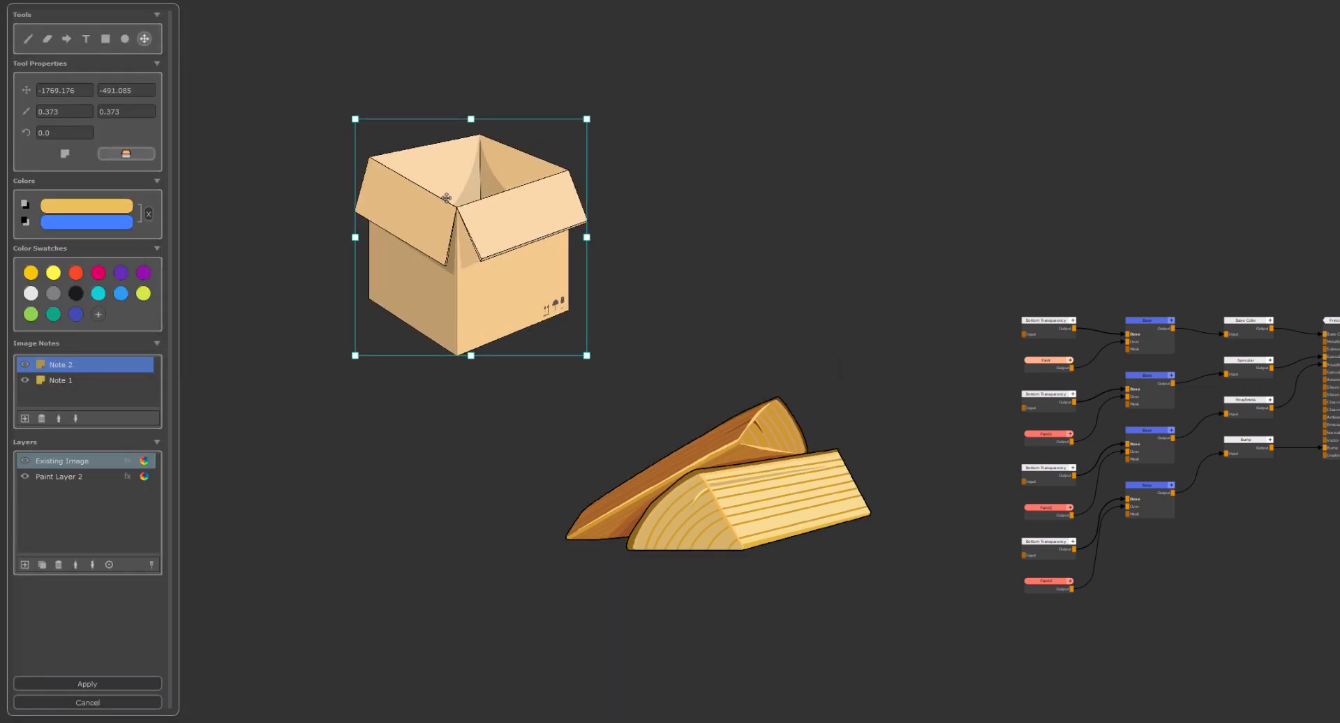
- Add a drop shadow with softness 38 to the cardboard box layer and shift its hue with Color Correct
{"action": "left_click", "coordinate": [130, 462]}
{"action": "left_click", "coordinate": [202, 84]}
{"action": "left_click_drag", "start_coordinate": [236, 140], "coordinate": [247, 142]}
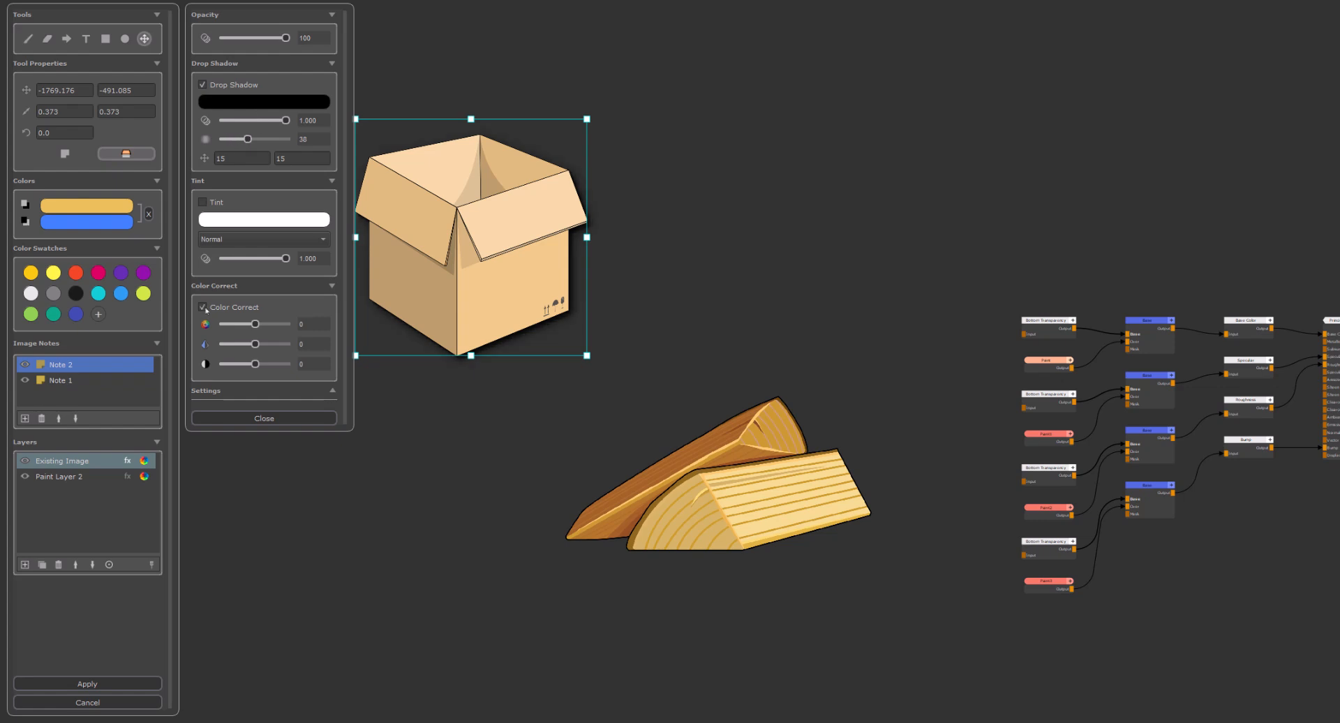
{"action": "left_click_drag", "start_coordinate": [256, 325], "coordinate": [243, 326]}
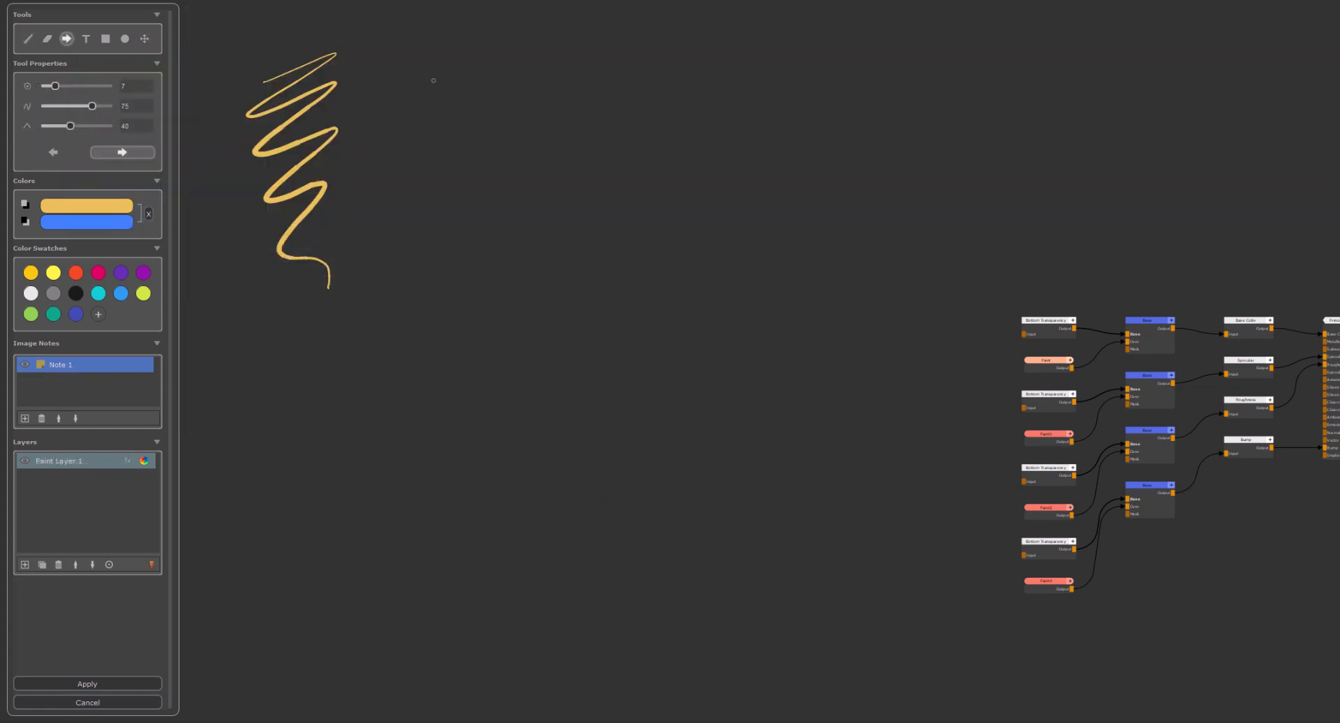
- Draw a zigzag arrow beside the scribble and paste the old house image as a layer beneath the paint layer
{"action": "mouse_move", "coordinate": [415, 58]}
{"action": "left_mouse_down"}
{"action": "mouse_move", "coordinate": [512, 428]}
{"action": "mouse_move", "coordinate": [712, 111]}
{"action": "mouse_move", "coordinate": [772, 377]}
{"action": "left_mouse_up"}
{"action": "key", "text": "ctrl+v"}
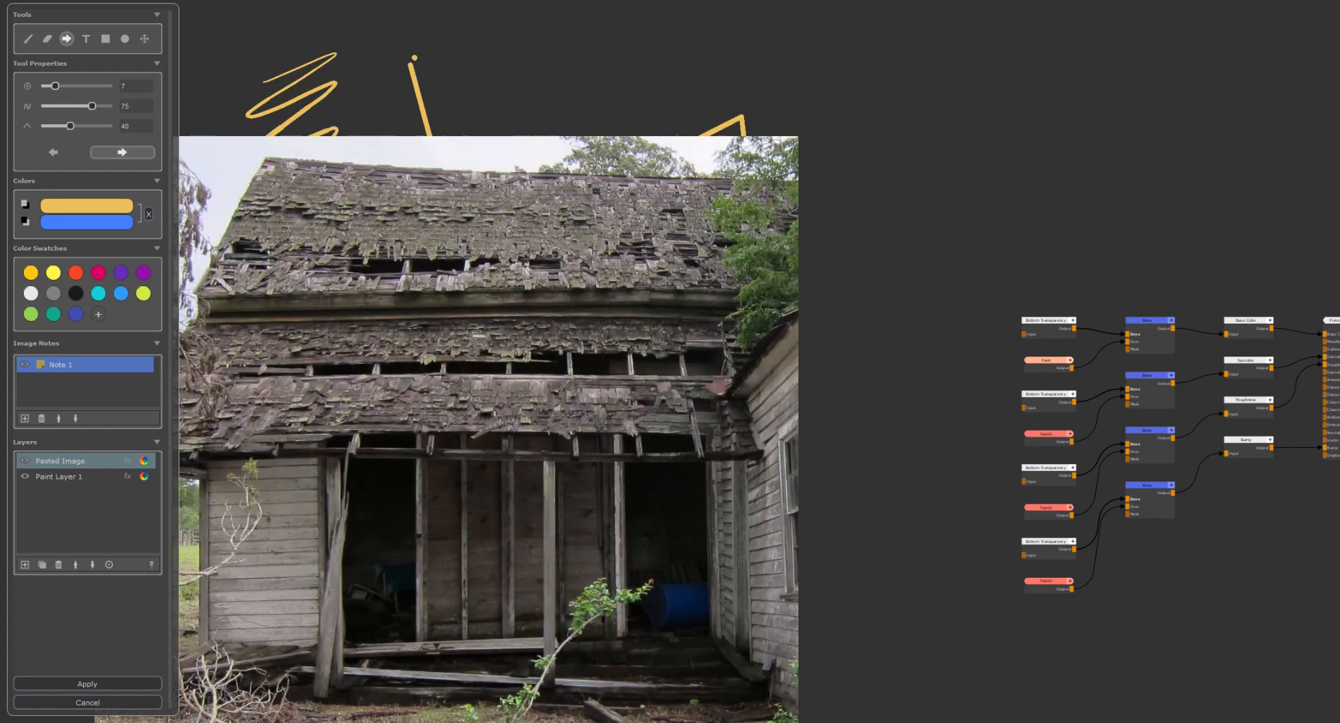
{"action": "left_click", "coordinate": [92, 565]}
- Add a "Lorem Ipsum" text layer beside the house image and enlarge the text
{"action": "left_click", "coordinate": [86, 39]}
{"action": "left_click", "coordinate": [969, 162]}
{"action": "left_click_drag", "start_coordinate": [1037, 186], "coordinate": [1120, 213]}
- Draw a yellow filled rectangle below the text and give it a thick blue outline
{"action": "left_click", "coordinate": [106, 39]}
{"action": "mouse_move", "coordinate": [868, 274]}
{"action": "left_mouse_down"}
{"action": "mouse_move", "coordinate": [996, 448]}
{"action": "mouse_move", "coordinate": [1122, 509]}
{"action": "left_mouse_up"}
{"action": "left_click", "coordinate": [122, 112]}
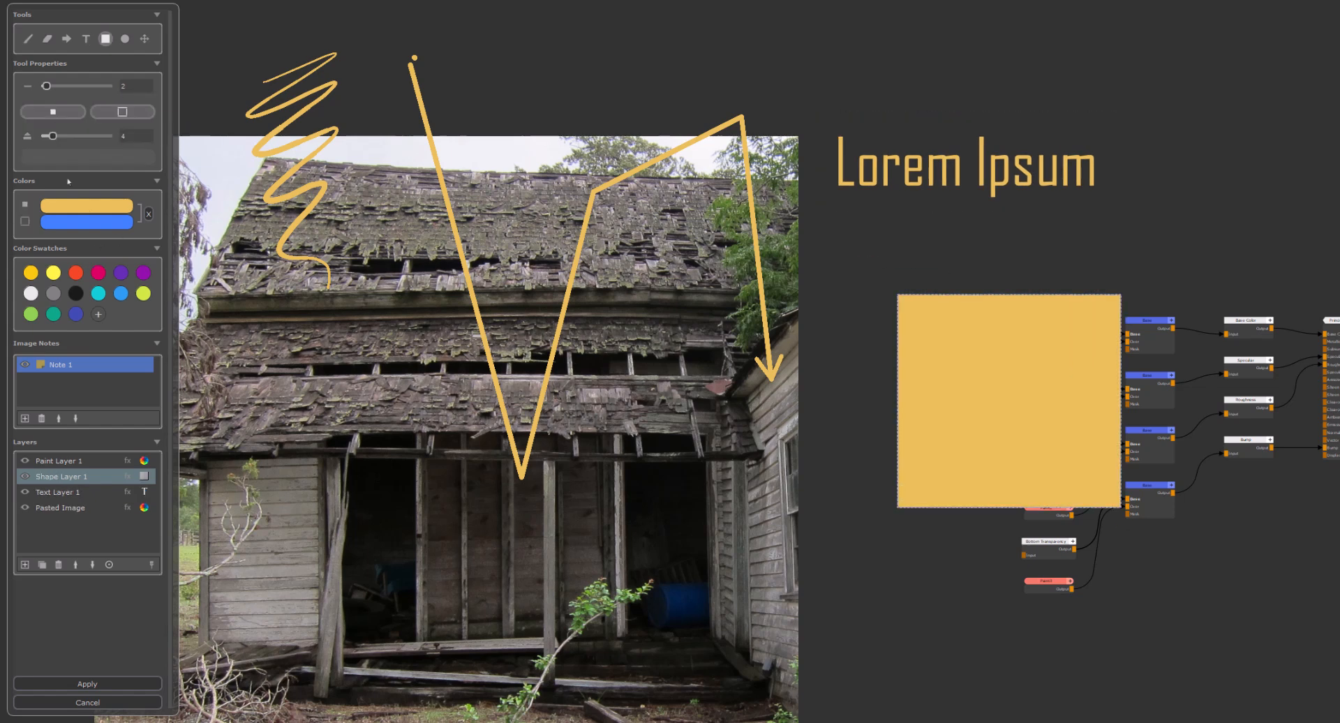
{"action": "left_click_drag", "start_coordinate": [46, 86], "coordinate": [72, 85]}
- Move the rectangle, rotate it to 306.95 degrees and stretch its second scale axis to 1.187
{"action": "left_click", "coordinate": [145, 39]}
{"action": "left_click_drag", "start_coordinate": [1025, 393], "coordinate": [971, 371]}
{"action": "left_click_drag", "start_coordinate": [1152, 443], "coordinate": [1116, 266]}
{"action": "left_click_drag", "start_coordinate": [1045, 444], "coordinate": [1062, 456]}
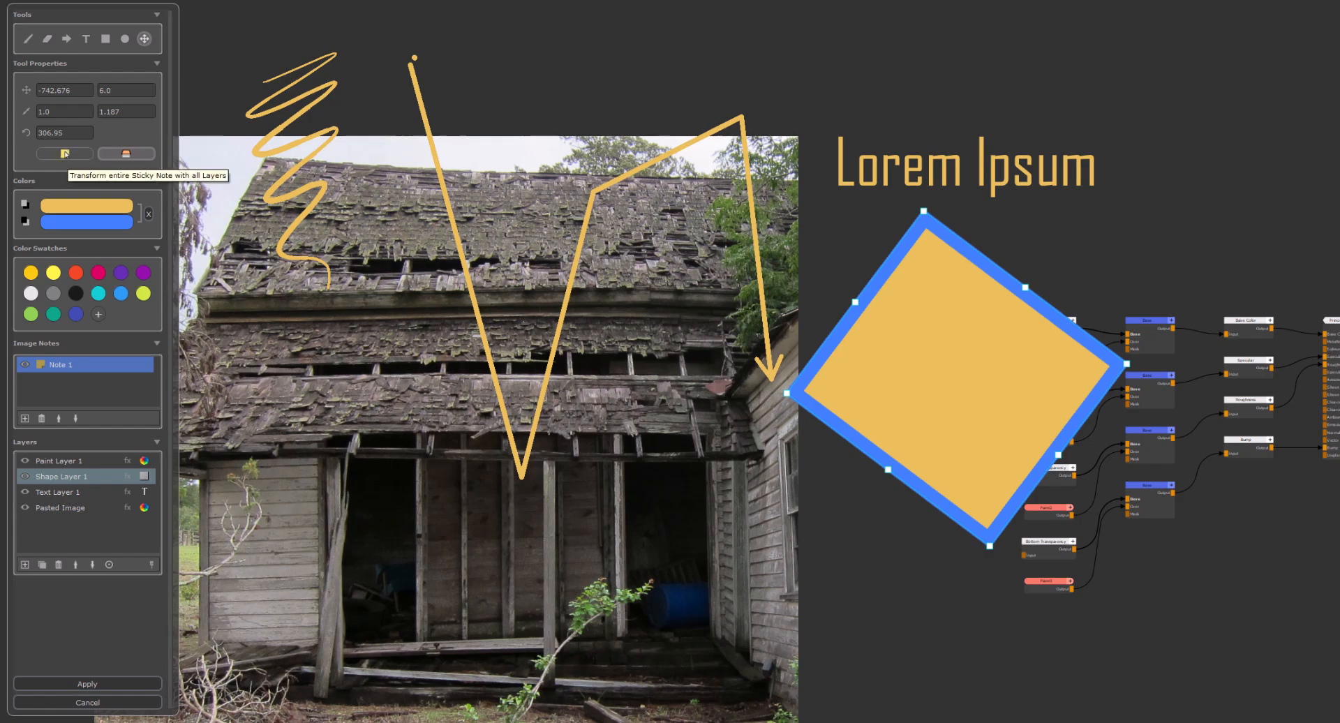
- Scale the entire sticky note to about 0.61, place it beside the node network, and apply it to the graph
{"action": "left_click", "coordinate": [65, 153]}
{"action": "left_click_drag", "start_coordinate": [1022, 66], "coordinate": [1153, 80]}
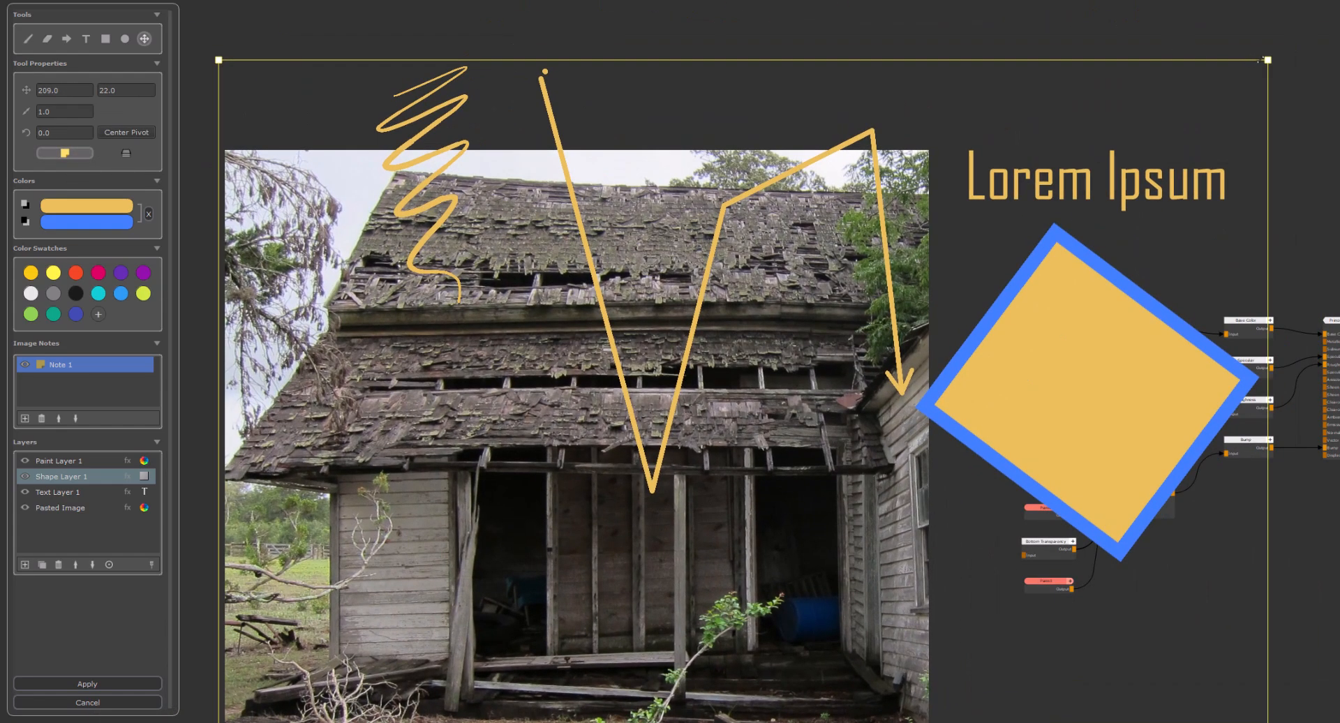
{"action": "left_click_drag", "start_coordinate": [1267, 60], "coordinate": [1065, 193]}
{"action": "left_click_drag", "start_coordinate": [796, 498], "coordinate": [679, 470]}
{"action": "left_click", "coordinate": [69, 684]}
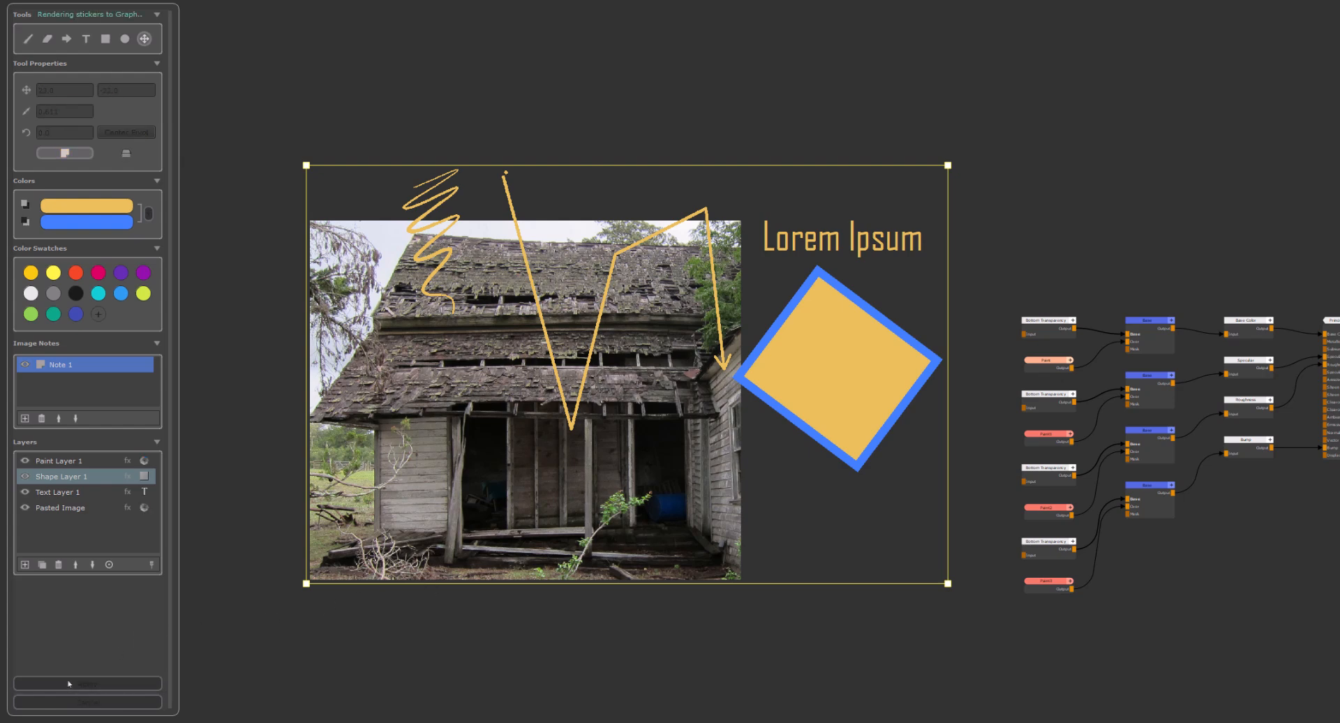